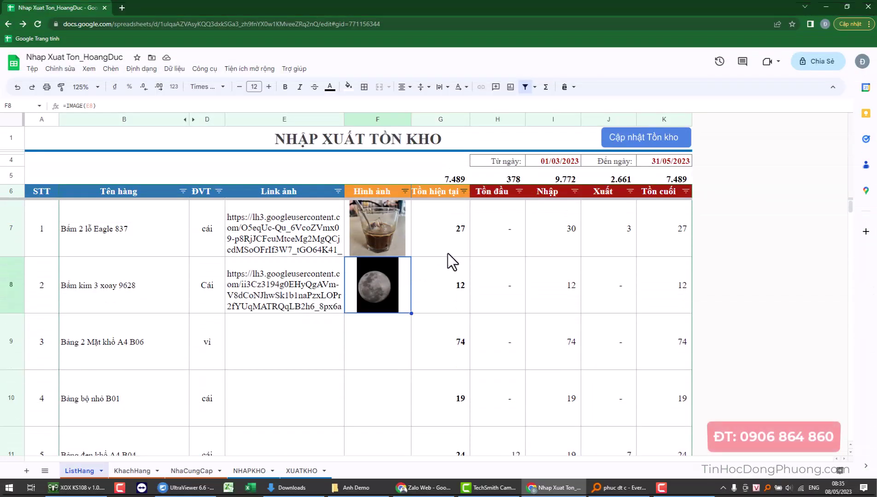
Inspect ListHang's current stock, the Hình ảnh column and the F9 image formula
left_click(451, 257)
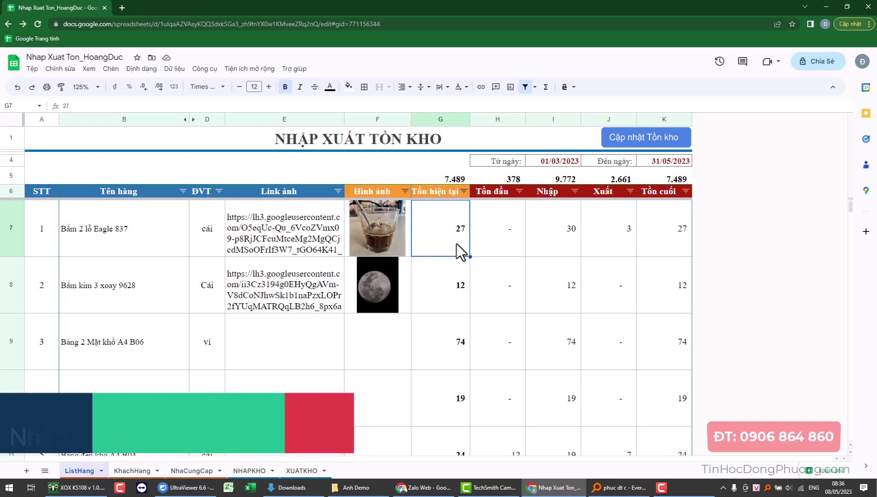
left_click(378, 119)
left_click(370, 330)
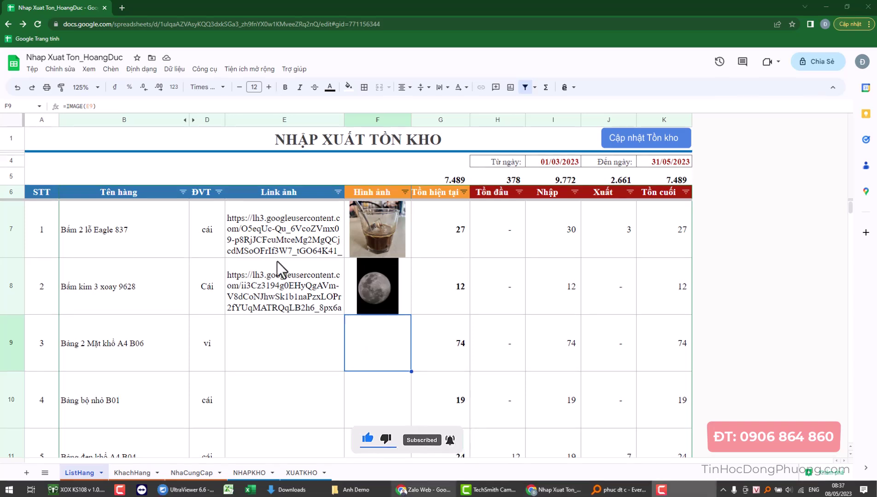
left_click(274, 265)
left_click(197, 301)
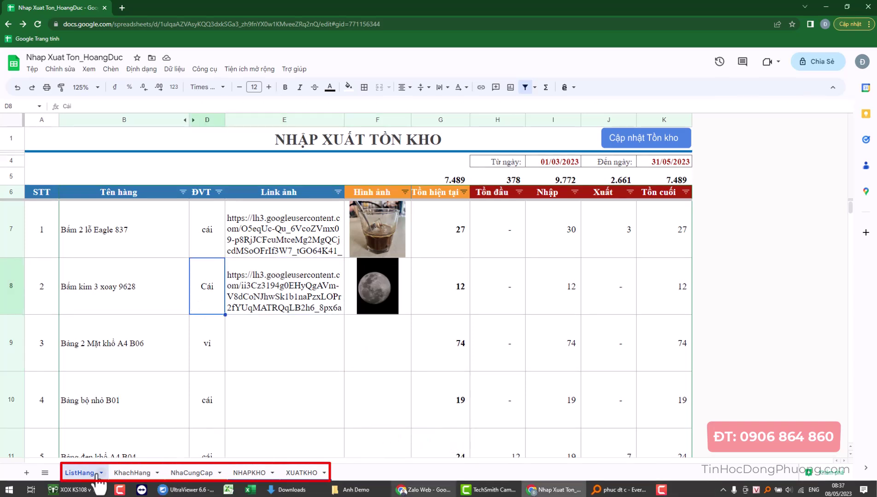
Review the first items' name, image link, Tồn đầu header, Xuất value and Nhập value of 30
left_click(108, 237)
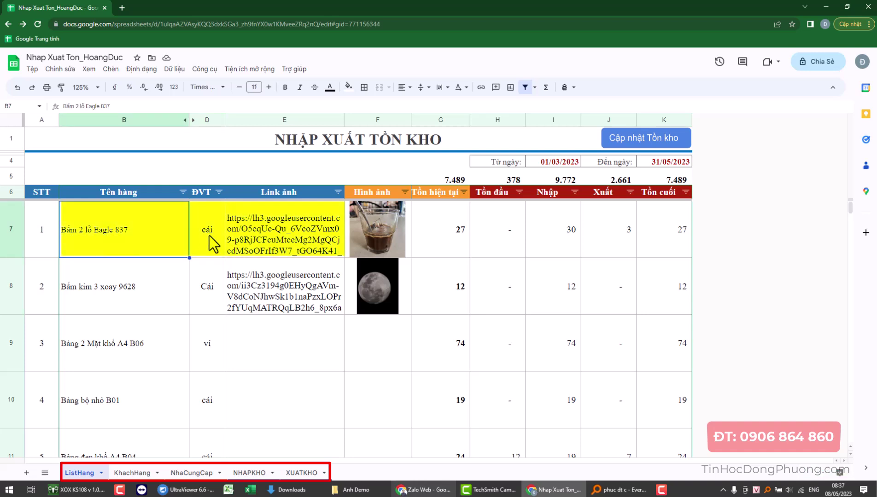
left_click(261, 231)
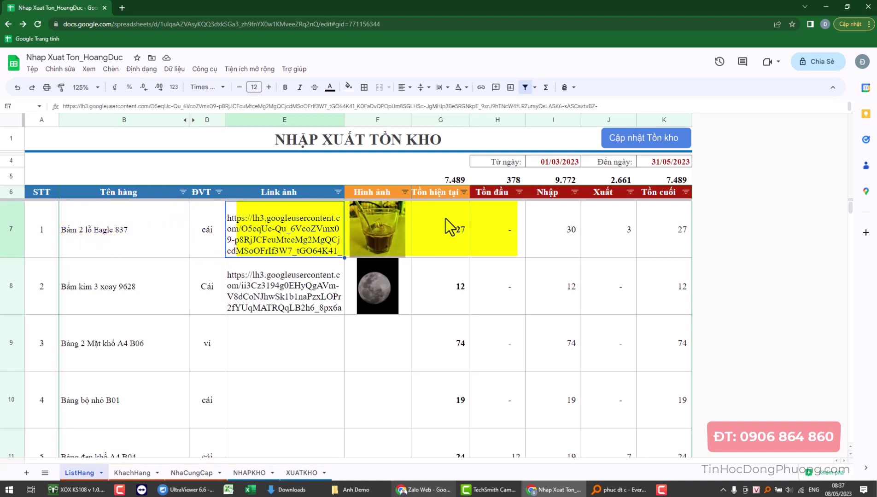
left_click(500, 192)
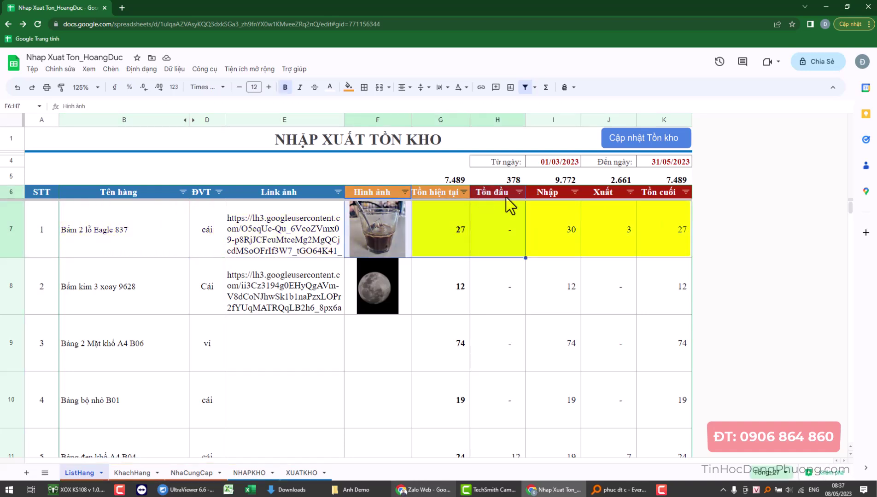
left_click(620, 303)
scroll(617, 332, "down", 2)
scroll(562, 353, "down", 1)
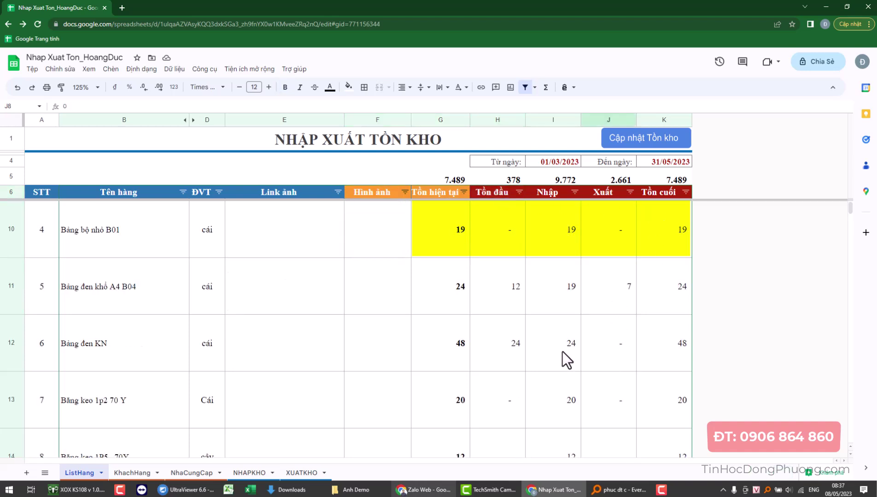
scroll(507, 300, "up", 3)
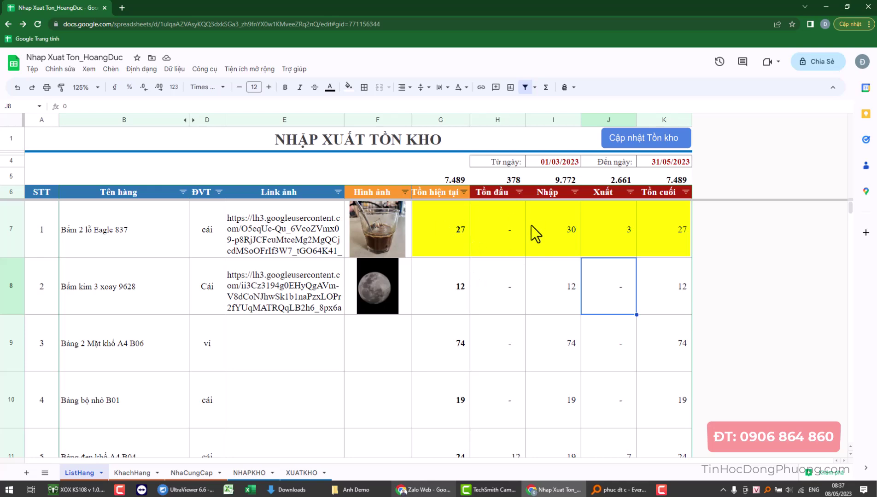
left_click(541, 237)
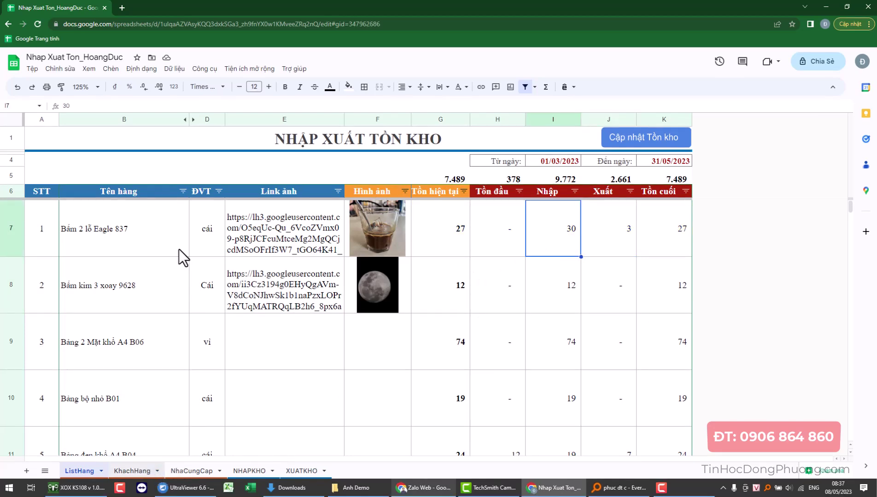
Browse the KhachHang, NhaCungCap, NHAPKHO and XUATKHO sheets, then return to ListHang
key("ctrl+Page_Down")
scroll(124, 258, "down", 5)
scroll(130, 282, "up", 5)
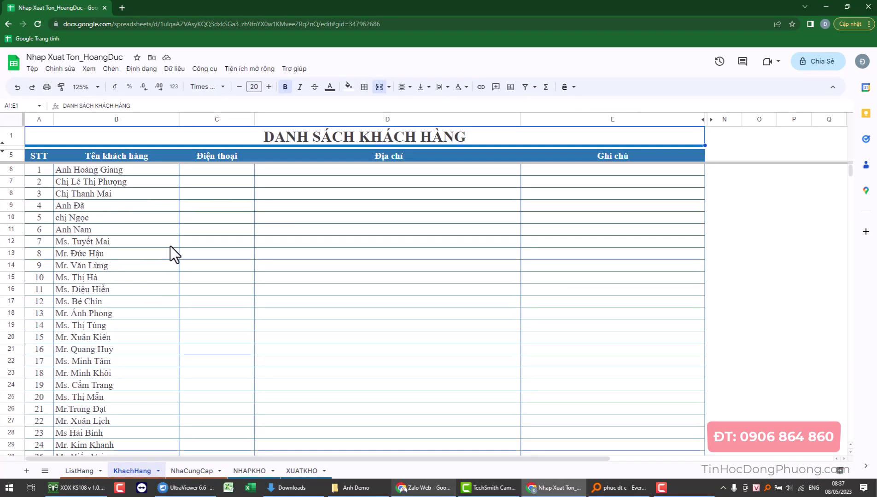
left_click(130, 339)
scroll(138, 350, "down", 3)
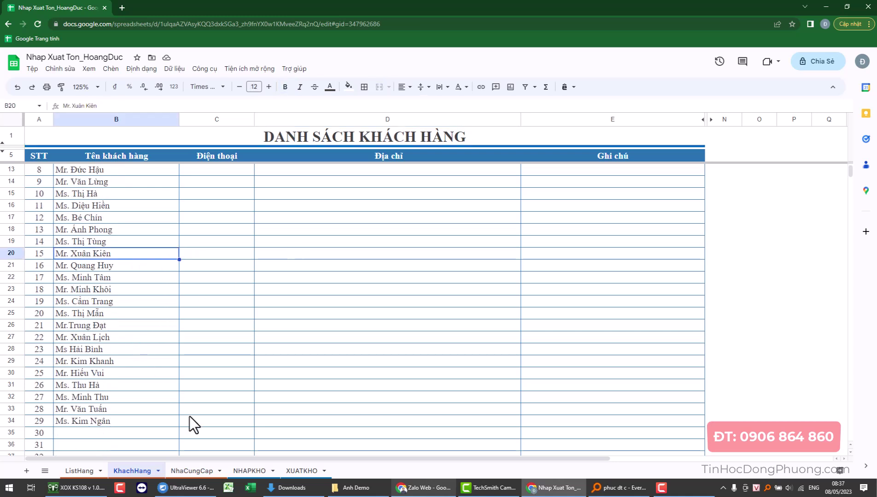
key("ctrl+Page_Down")
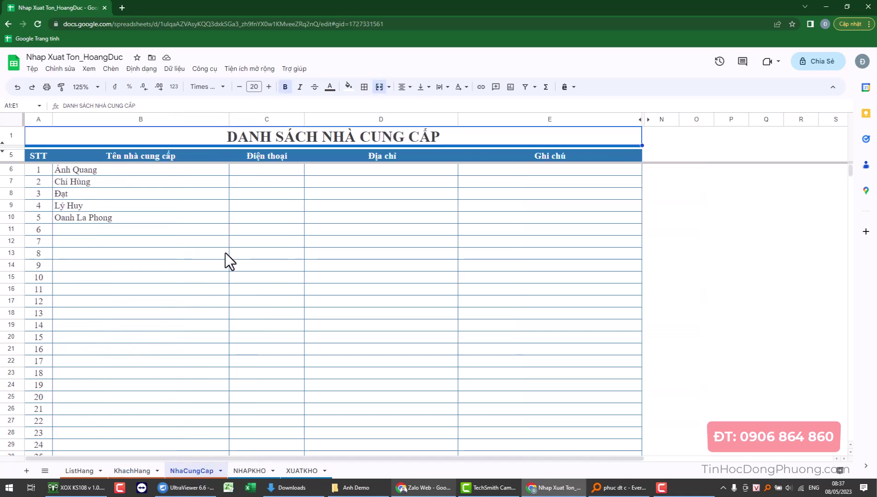
left_click(155, 229)
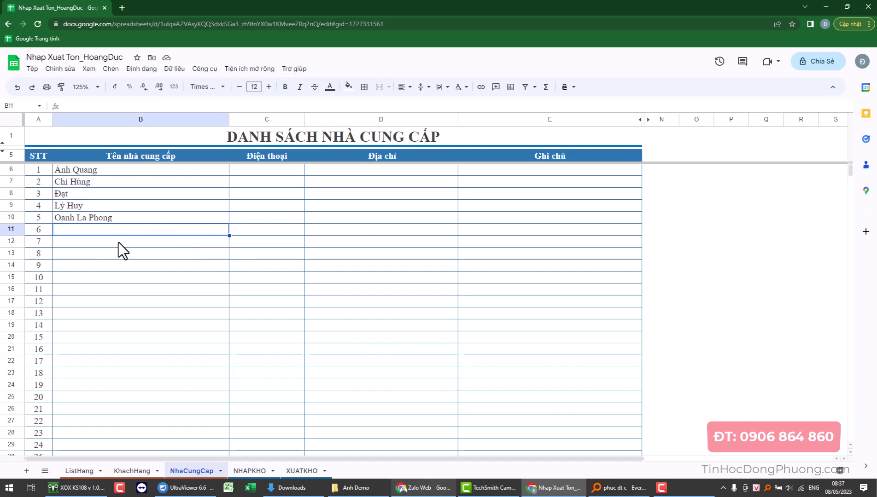
left_click(248, 471)
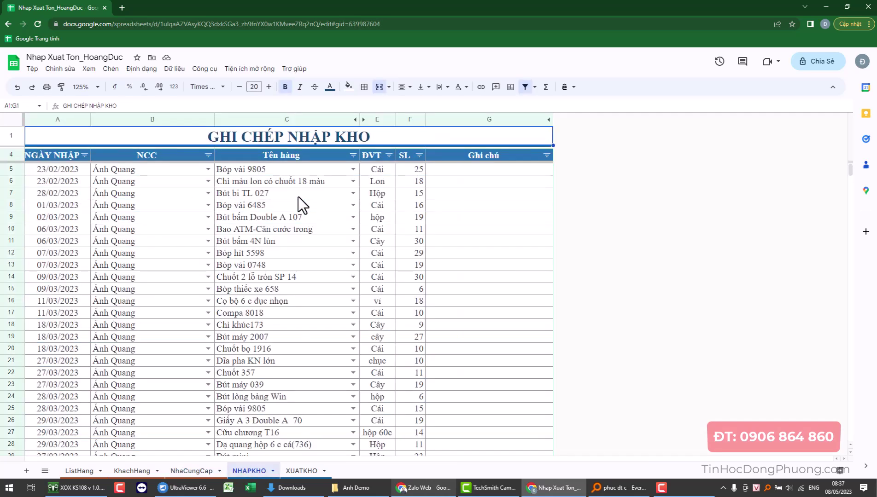
left_click(295, 470)
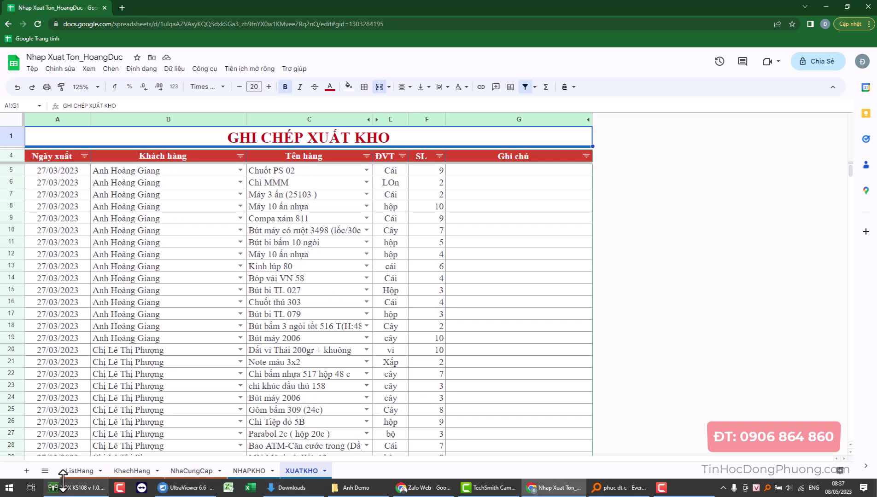
left_click(81, 472)
Check the second and third items' names, units and the empty image link cell E9
left_click(167, 292)
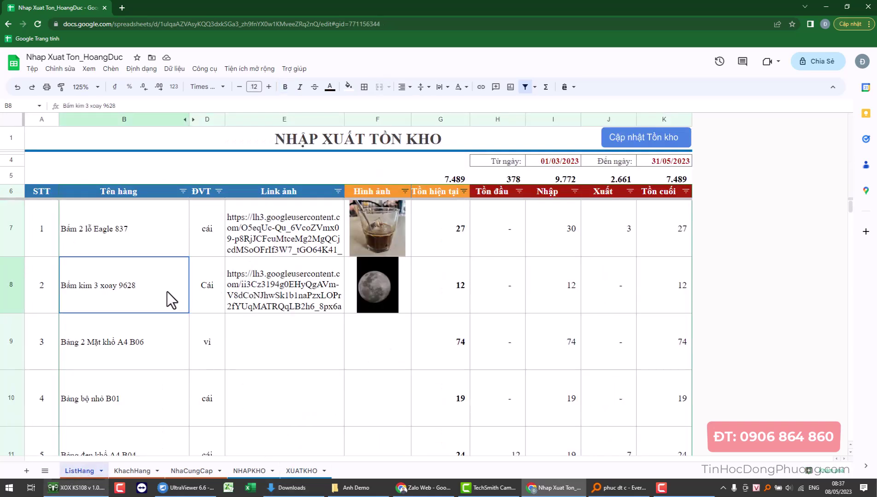
scroll(166, 292, "down", 1)
left_click(161, 296)
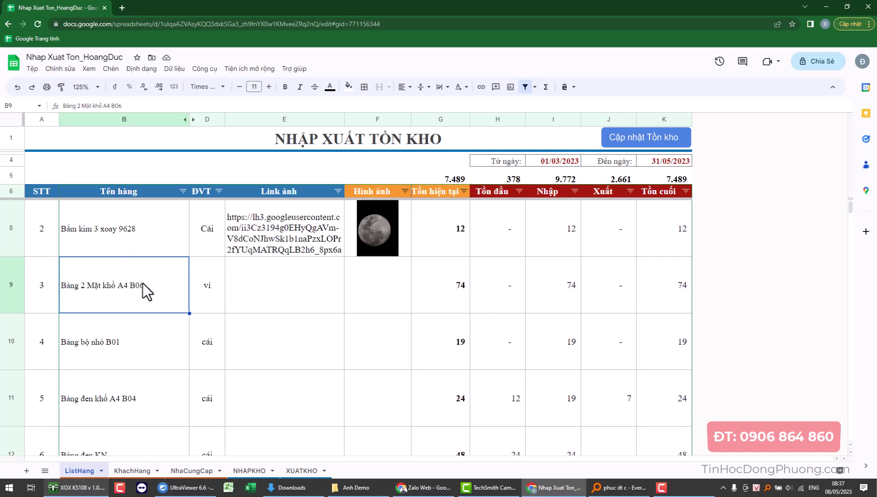
left_click(216, 288)
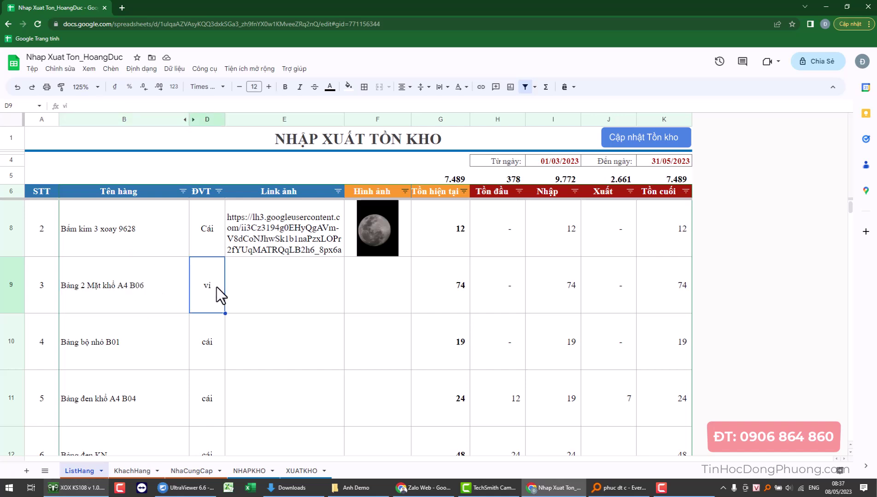
left_click(289, 288)
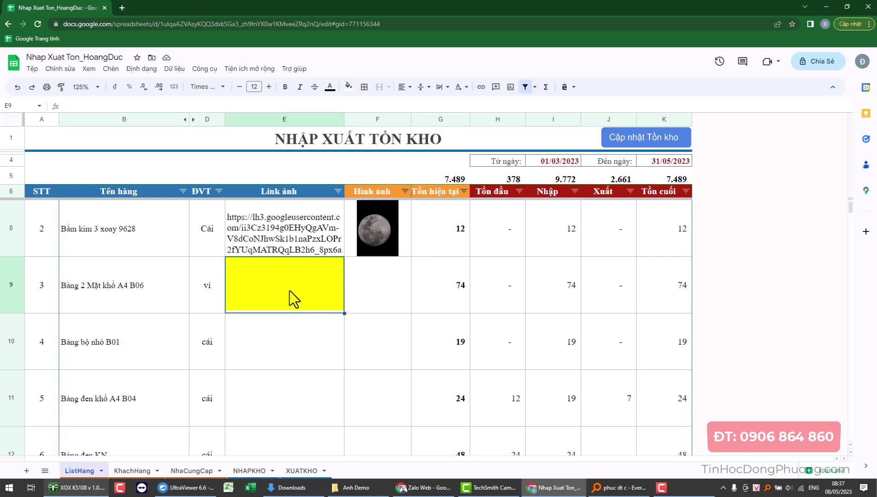
scroll(289, 291, "up", 1)
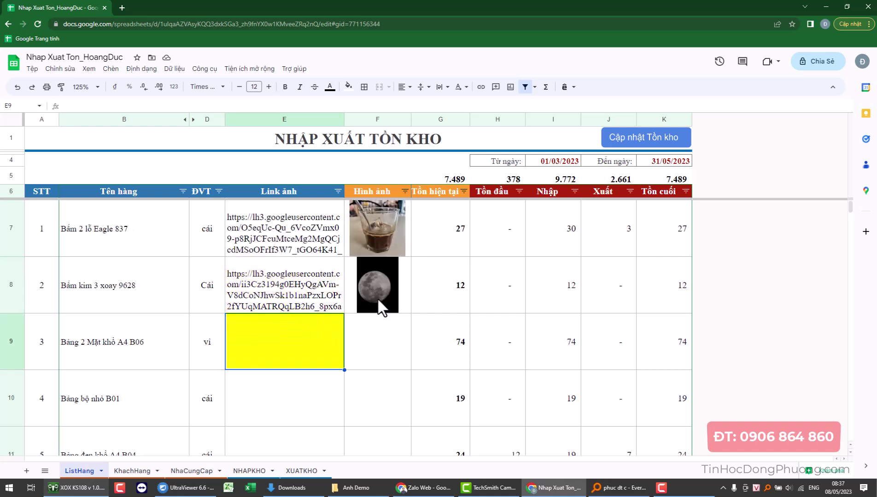
left_click(381, 338)
left_click(272, 355)
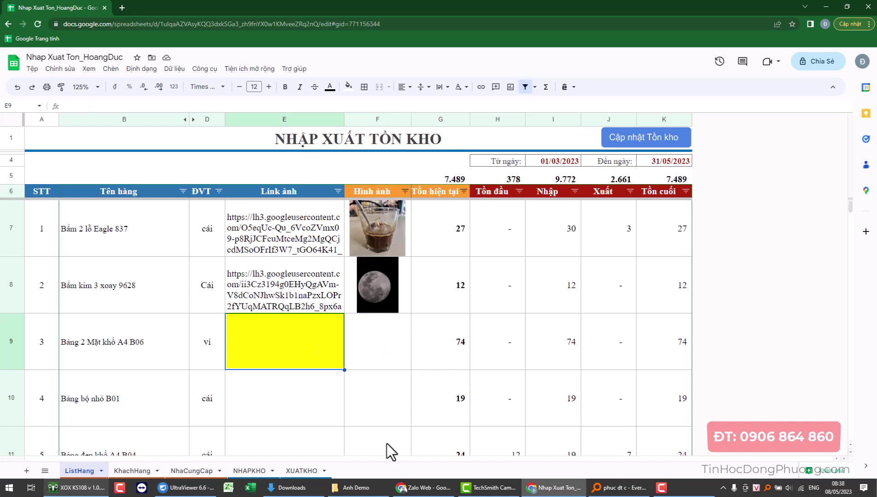
Select and deselect the three rose photos in Anh Demo, then Alt+Tab back to the spreadsheet
left_click(355, 488)
left_click_drag(483, 215, 46, 68)
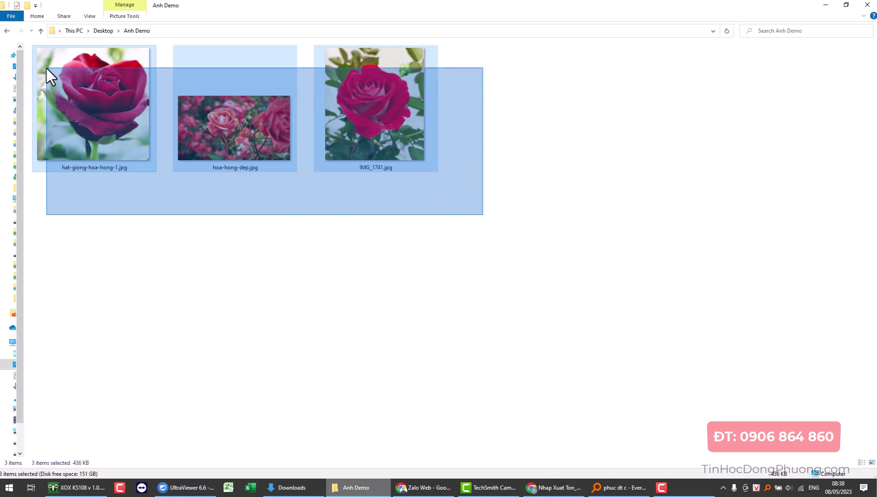
left_click(513, 177)
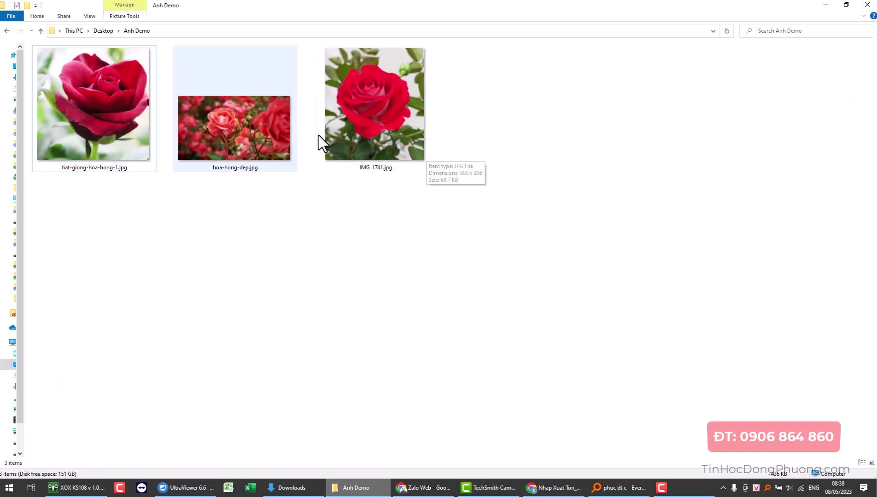
key("alt+Tab")
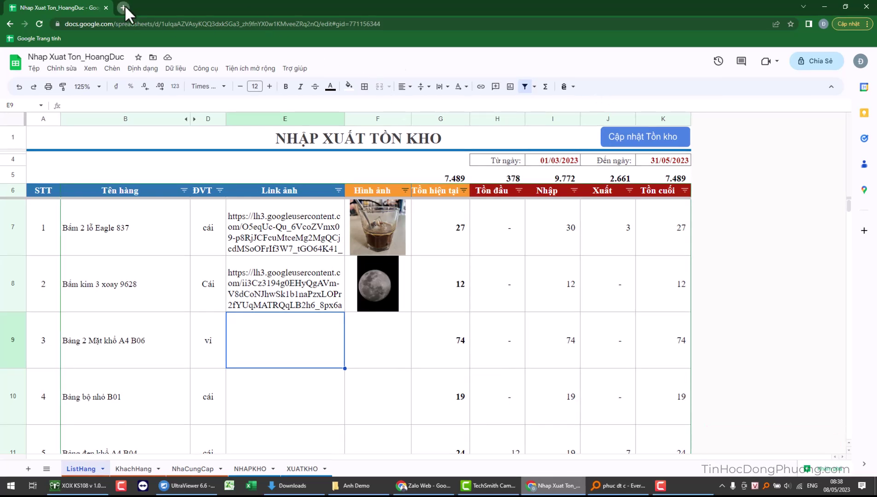
Go to google.com in a new Chrome tab
left_click(123, 7)
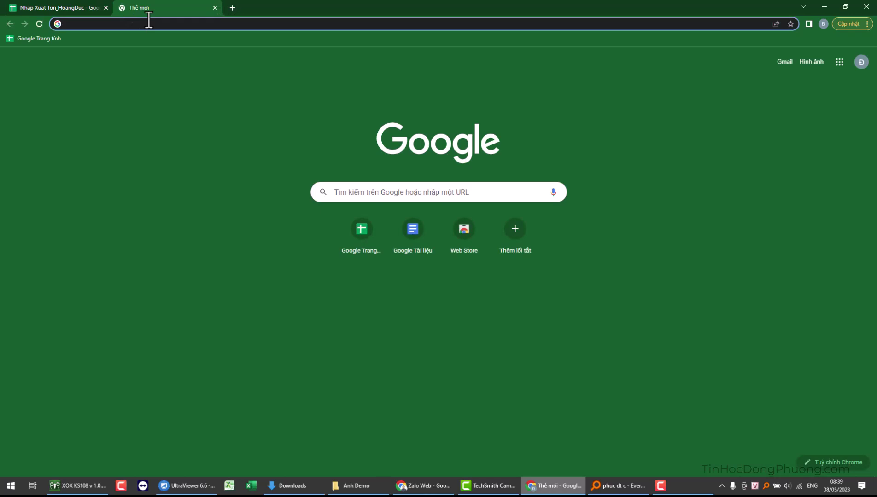
type("google")
key("super")
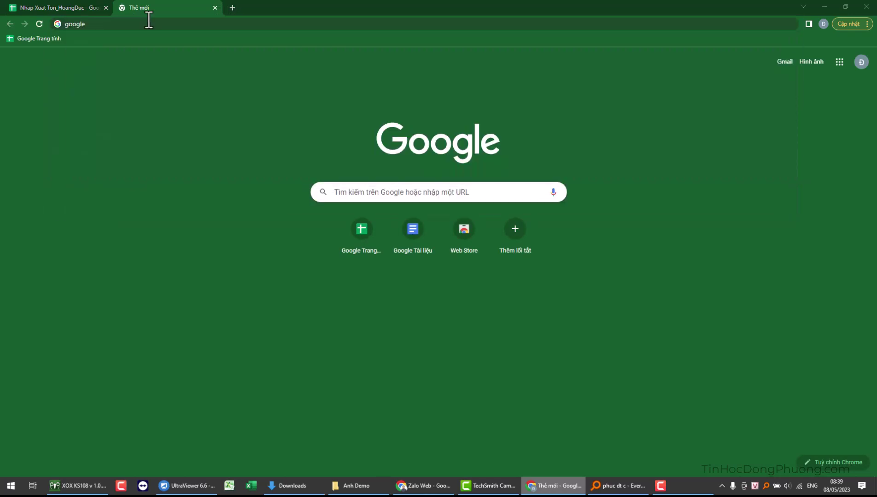
left_click(210, 30)
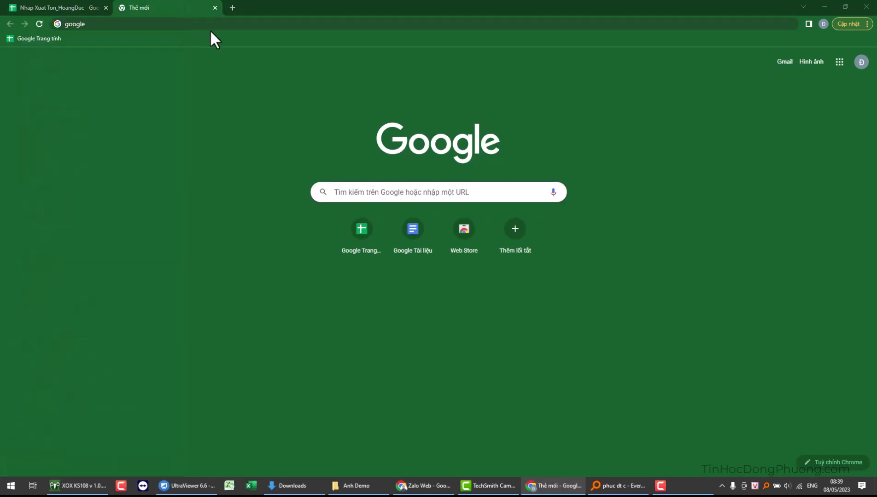
type(".com")
key("Return")
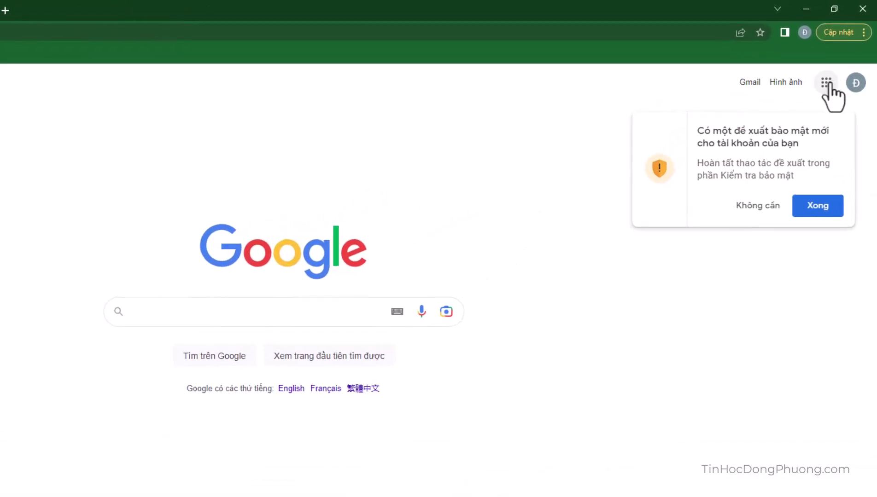
Launch Ảnh (Google Photos) from the Google apps grid
left_click(835, 67)
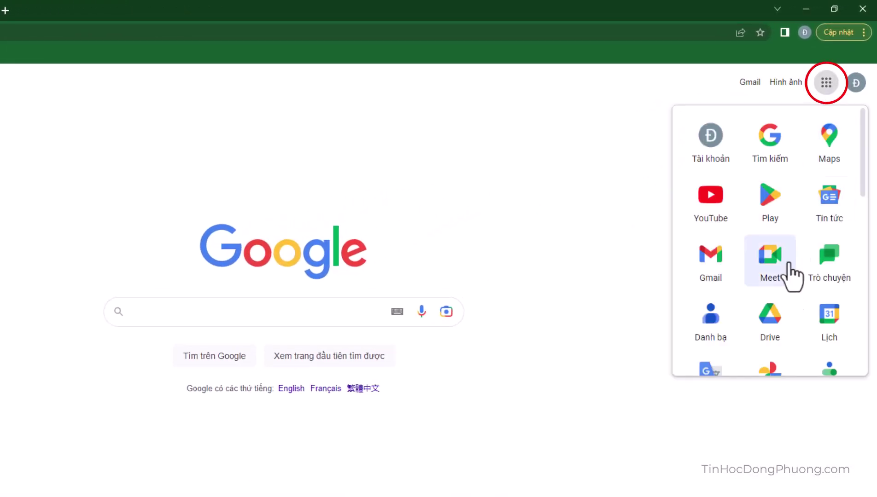
scroll(802, 291, "down", 1)
scroll(802, 291, "down", 2)
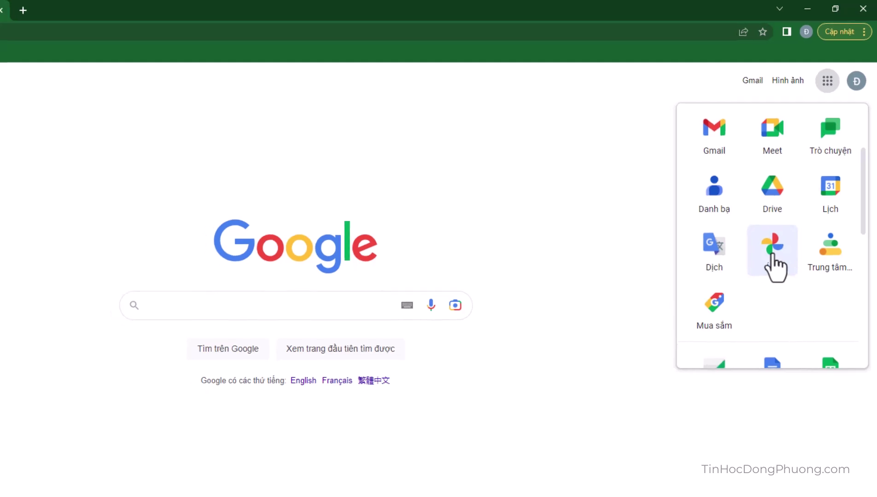
left_click(770, 266)
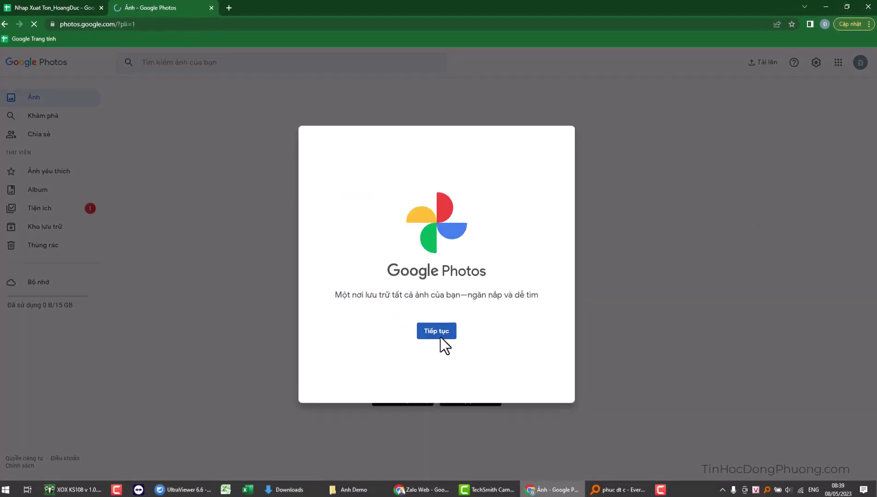
Dismiss the Photos welcome and tip, then upload from the computer, selecting the three Anh Demo roses
left_click(435, 334)
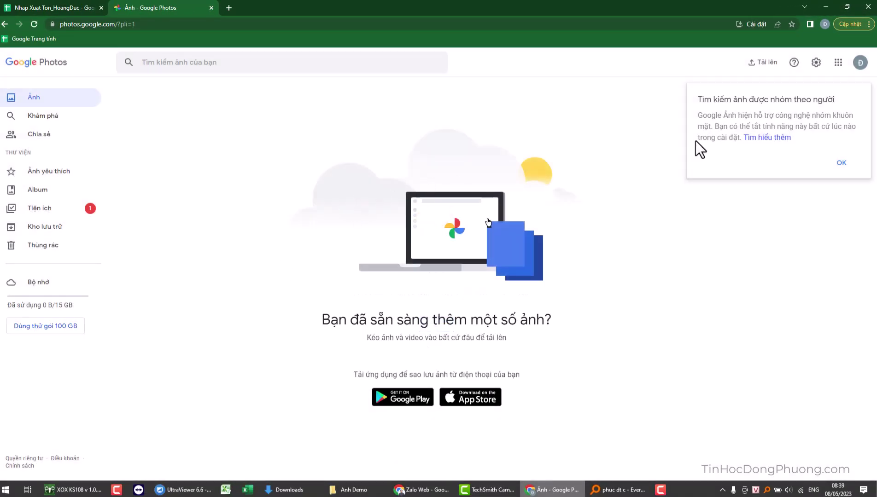
left_click(841, 163)
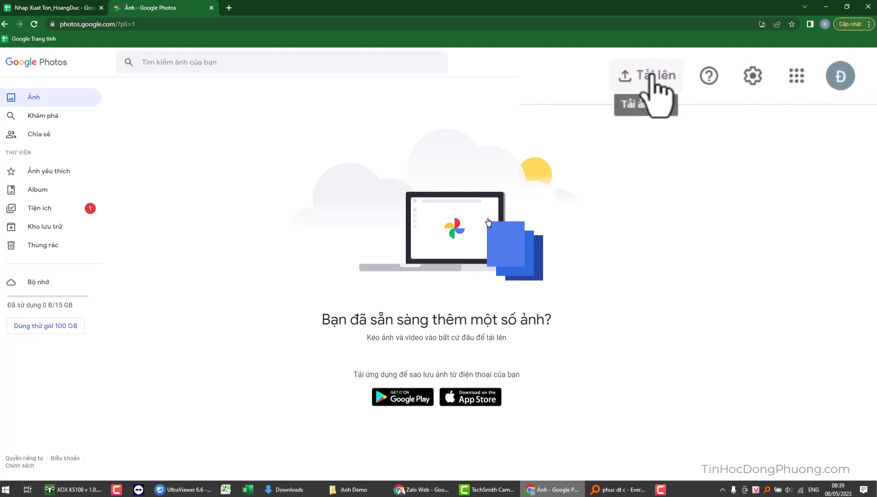
left_click(652, 74)
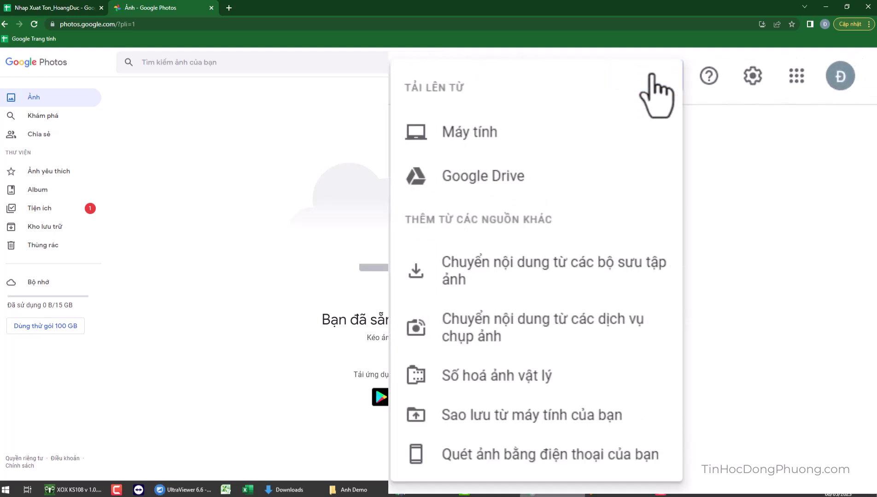
left_click(466, 139)
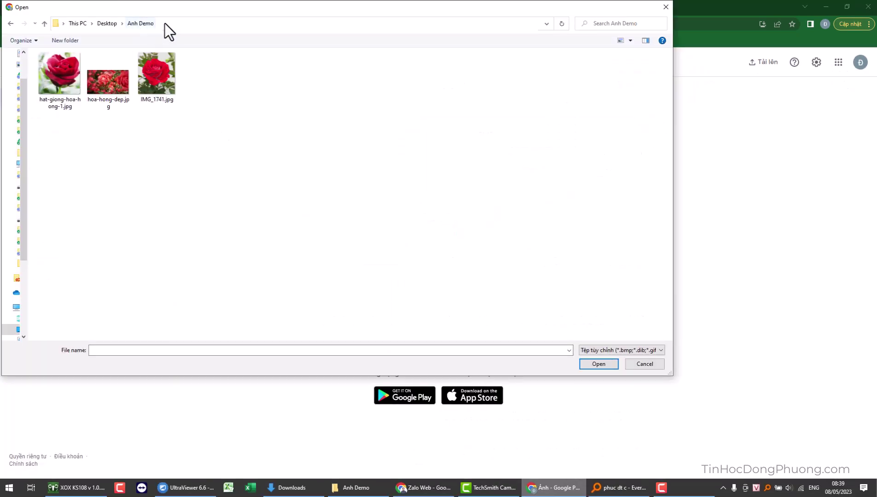
left_click(164, 24)
left_click_drag(271, 98, 64, 73)
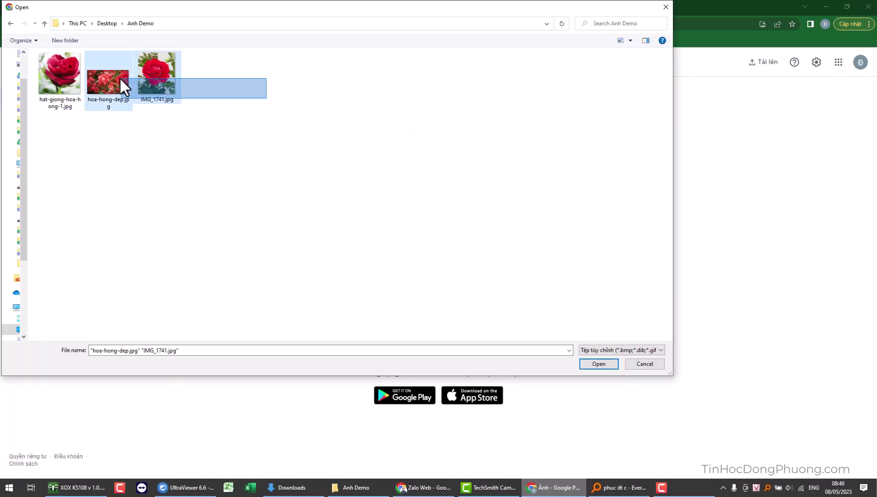
Confirm the three-image upload with Tiết kiệm dung lượng backup quality and close the summary
left_click(596, 364)
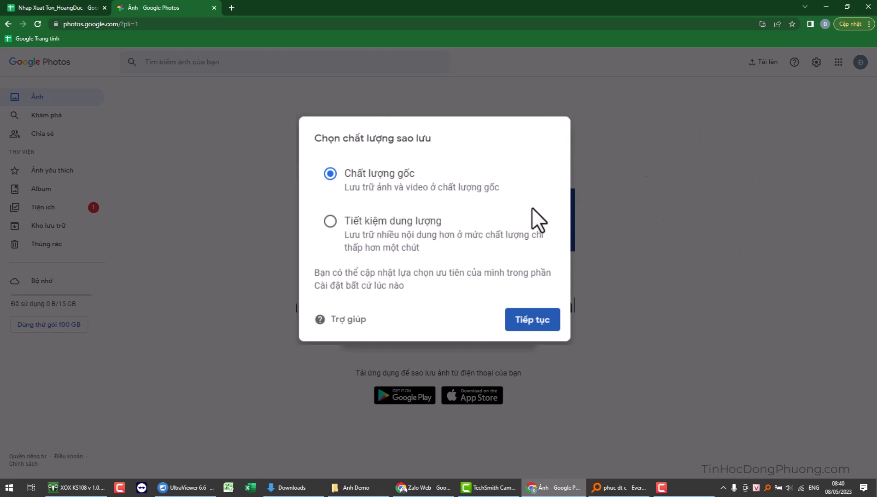
left_click(334, 235)
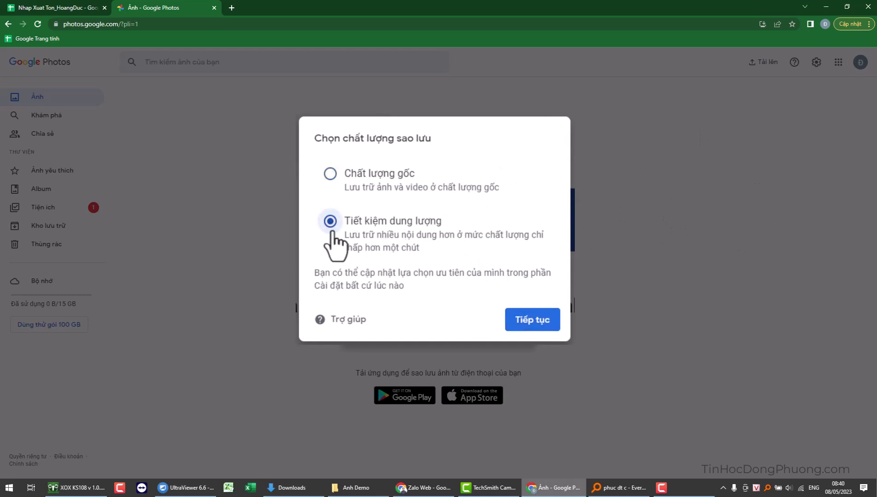
left_click(341, 174)
left_click(344, 222)
left_click(548, 322)
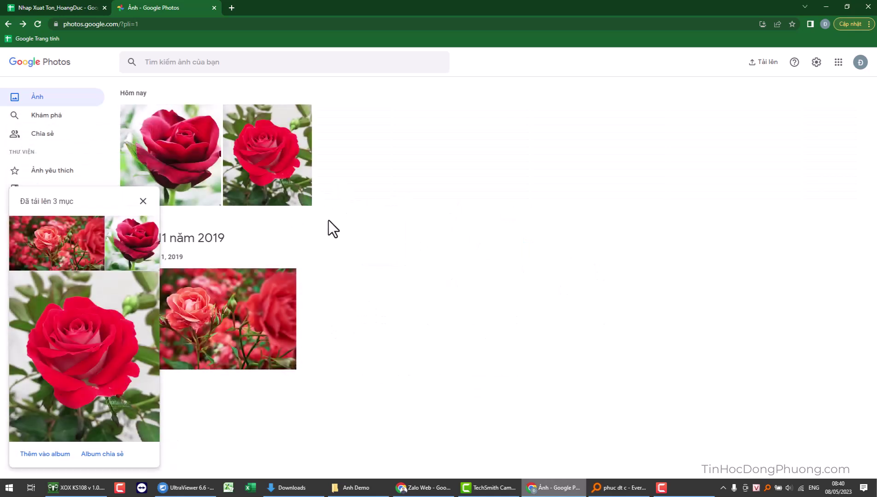
left_click(143, 201)
mouse_move(170, 155)
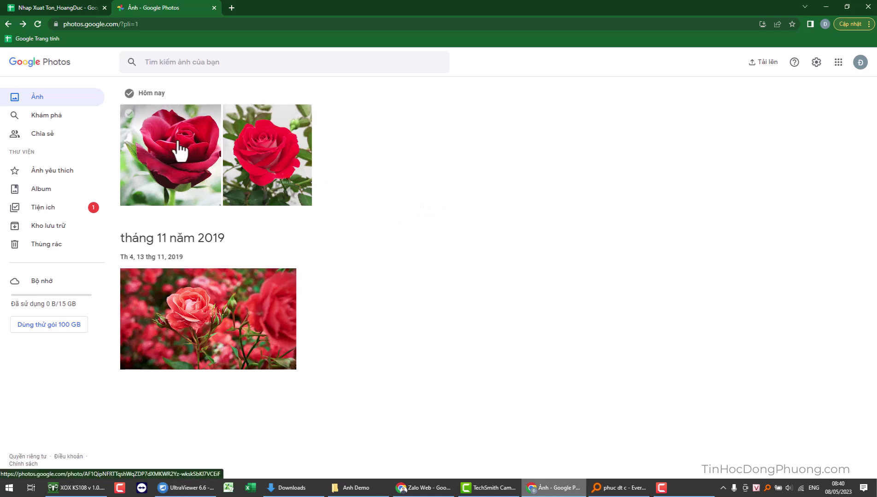
After glancing at the spreadsheet, open the first rose photo full-size and bring up its image menu
left_click(73, 8)
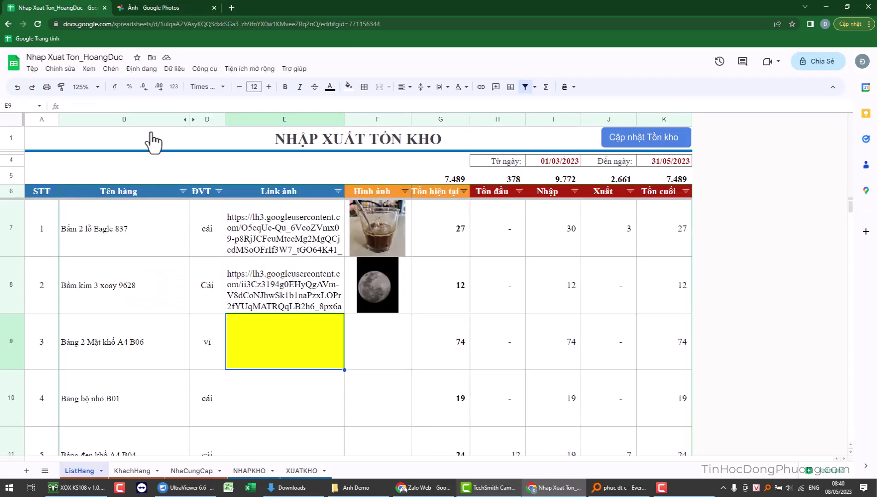
left_click(131, 355)
left_click(265, 348)
left_click(156, 7)
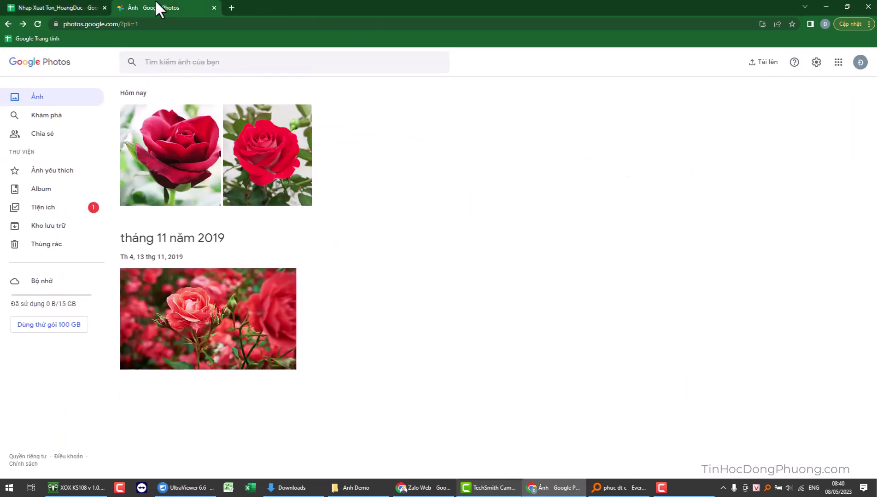
left_click(184, 155)
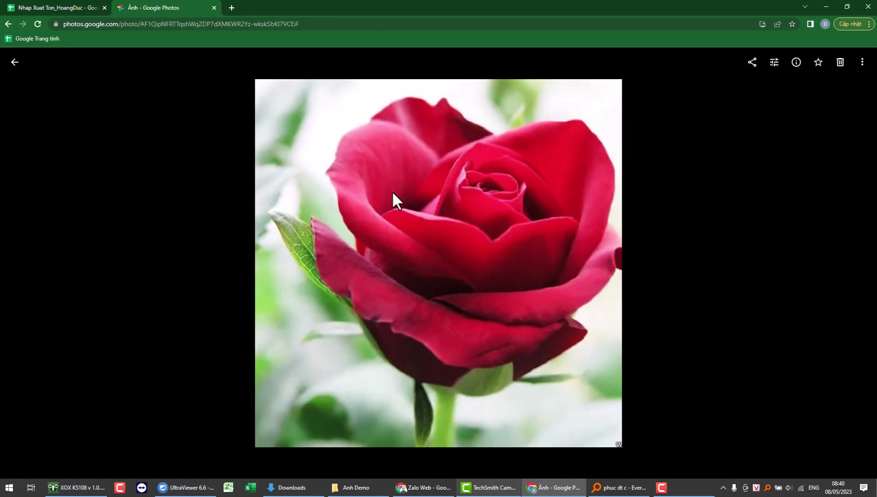
right_click(373, 144)
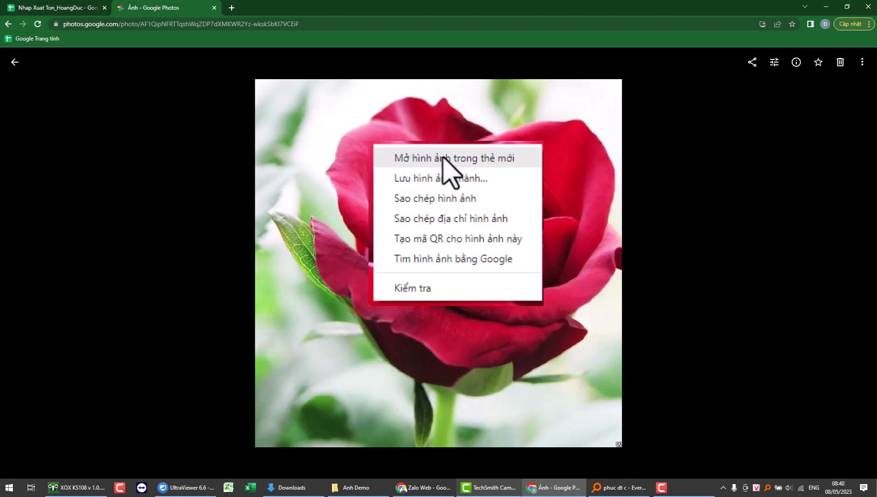
Open the first rose image in its own tab and copy its full googleusercontent address
left_click(443, 157)
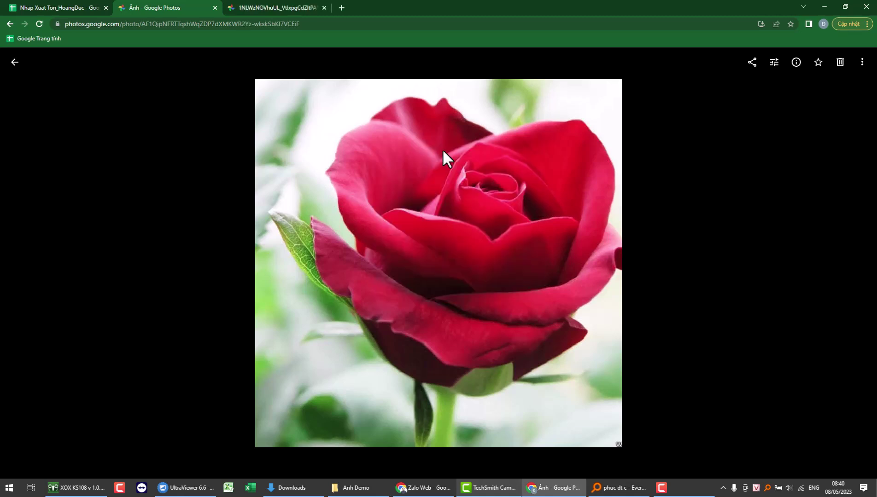
left_click(419, 10)
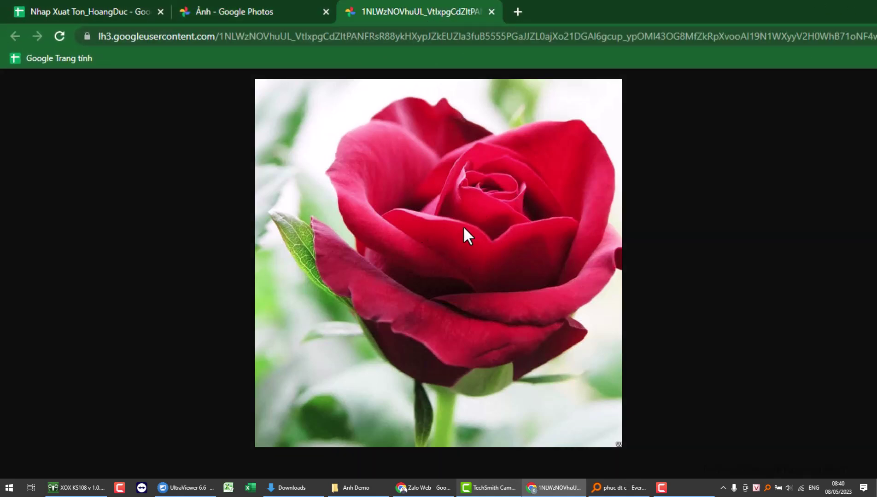
left_click(497, 36)
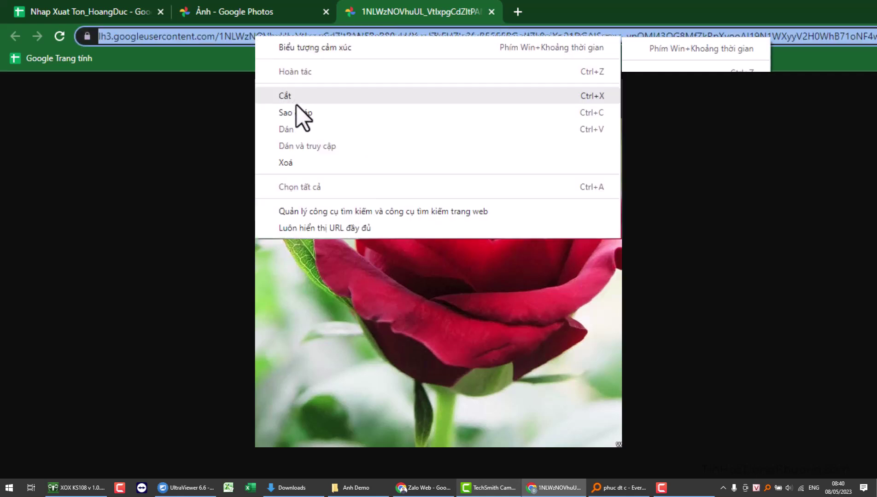
left_click(297, 112)
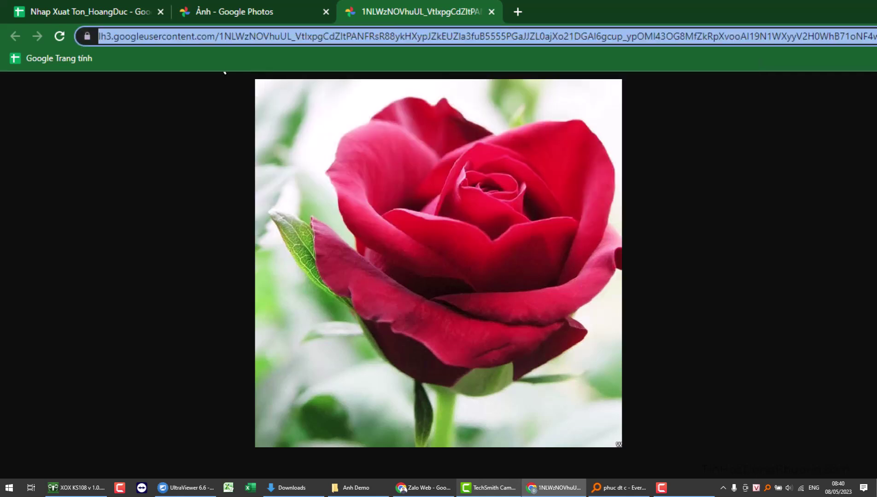
left_click_drag(175, 36, 118, 36)
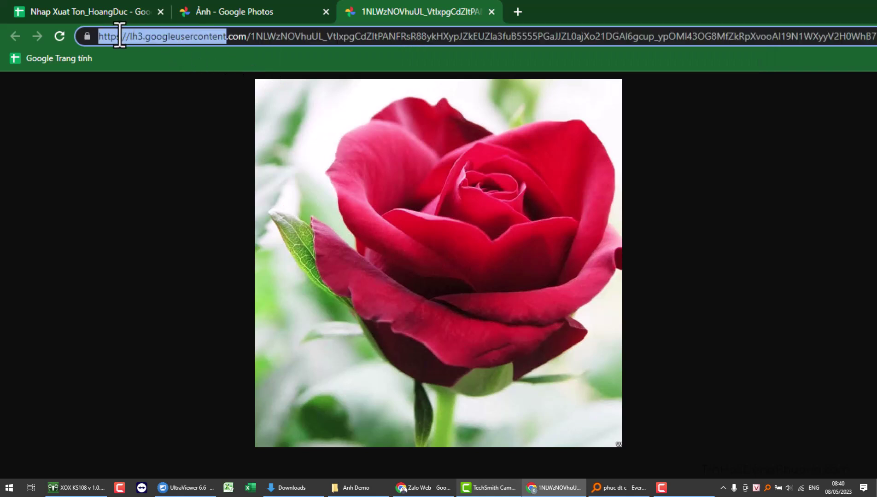
left_click(119, 36)
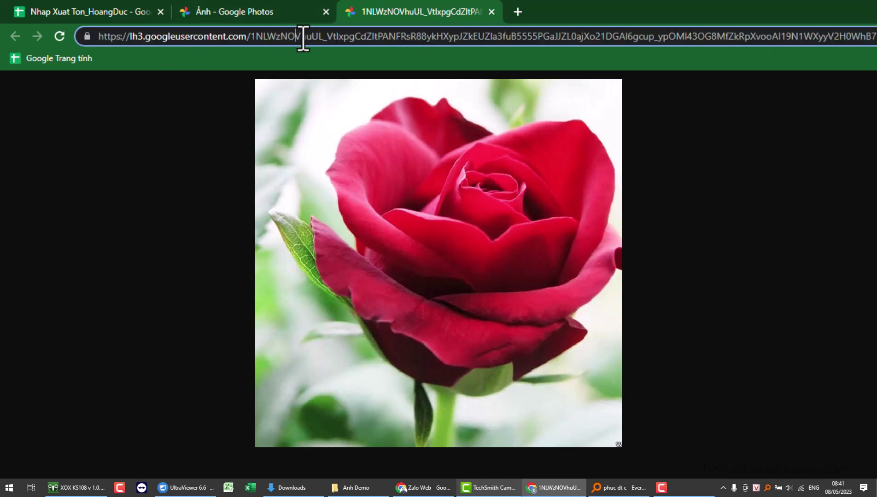
key("ctrl+a")
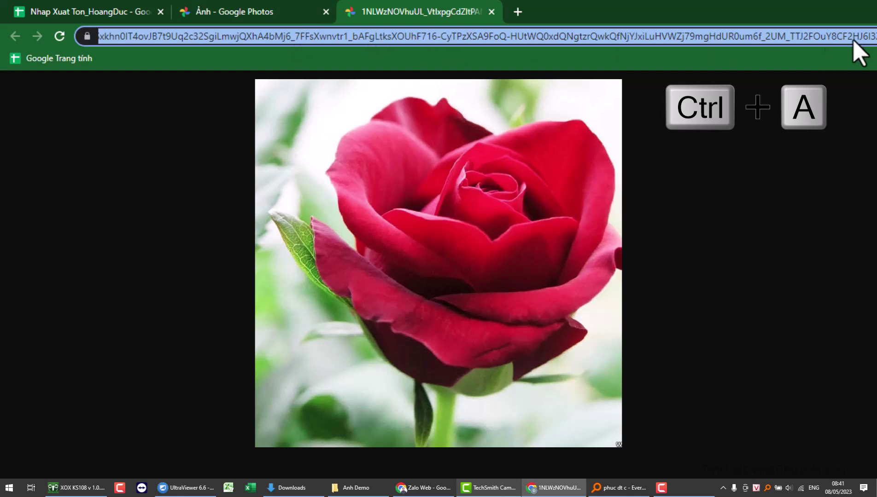
right_click(778, 35)
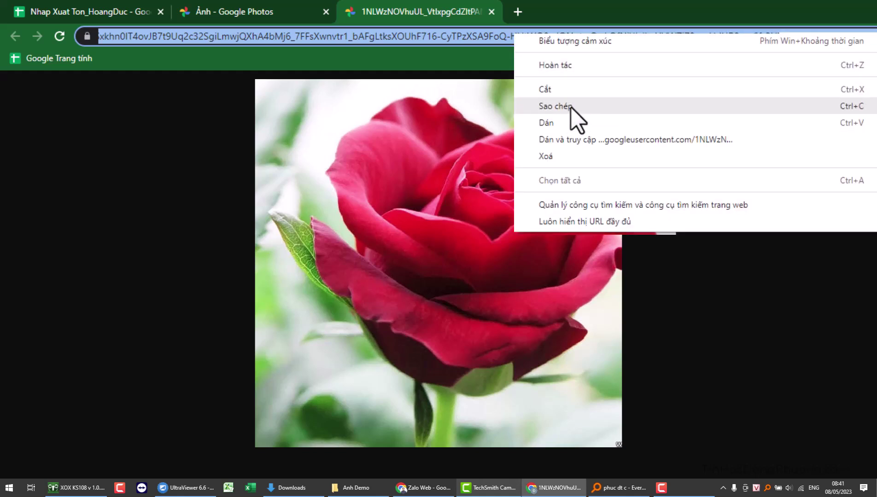
left_click(571, 108)
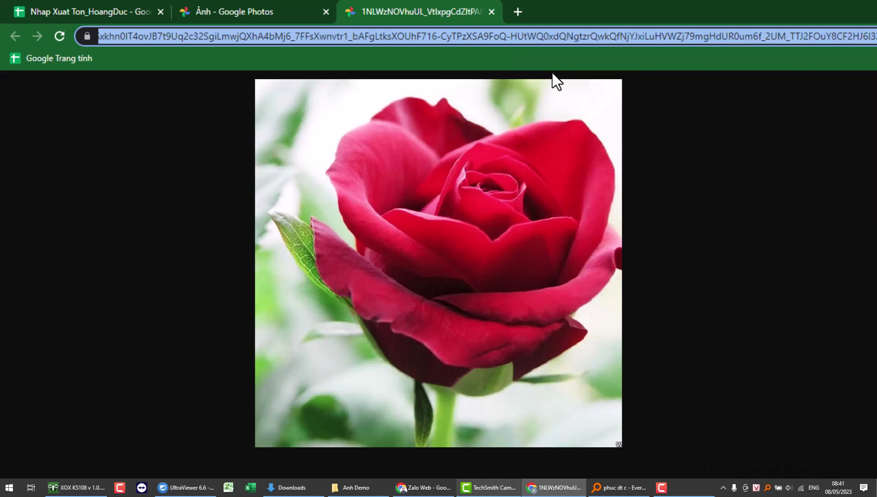
Paste the rose image address into E9 and confirm F9's =IMAGE(E9) shows the red rose
left_click(78, 12)
double_click(271, 337)
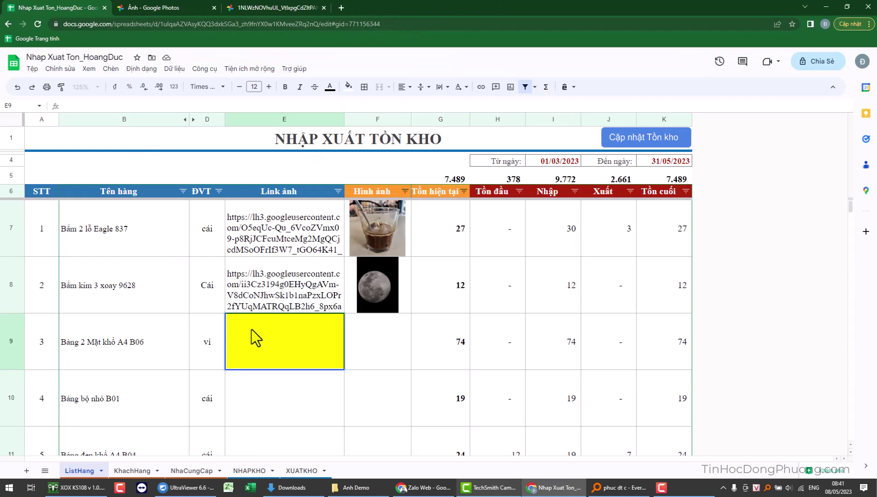
right_click(252, 328)
left_click(290, 403)
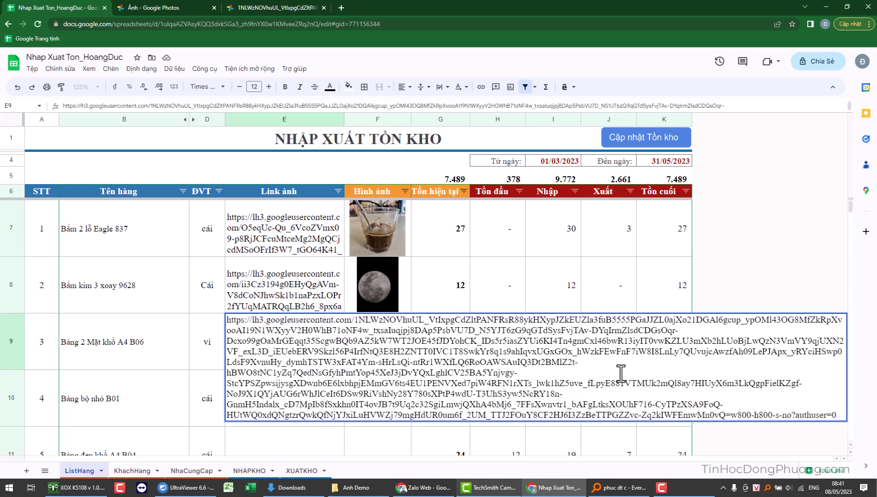
key("Return")
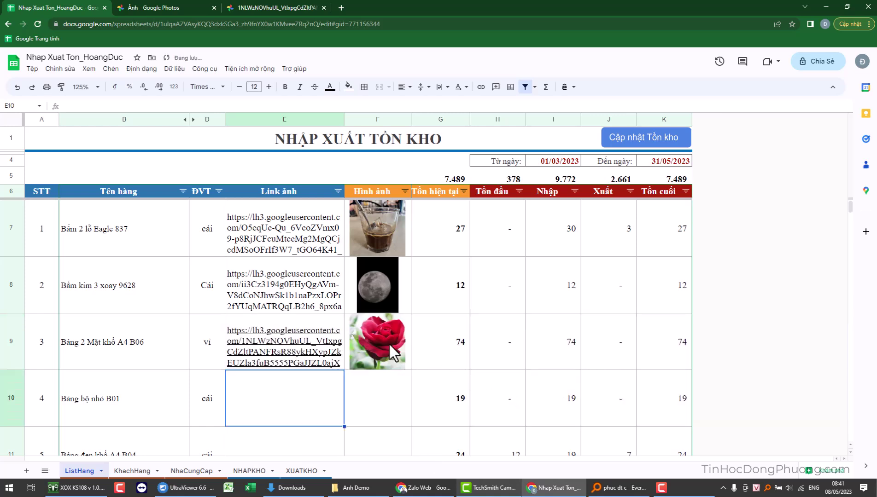
left_click(389, 344)
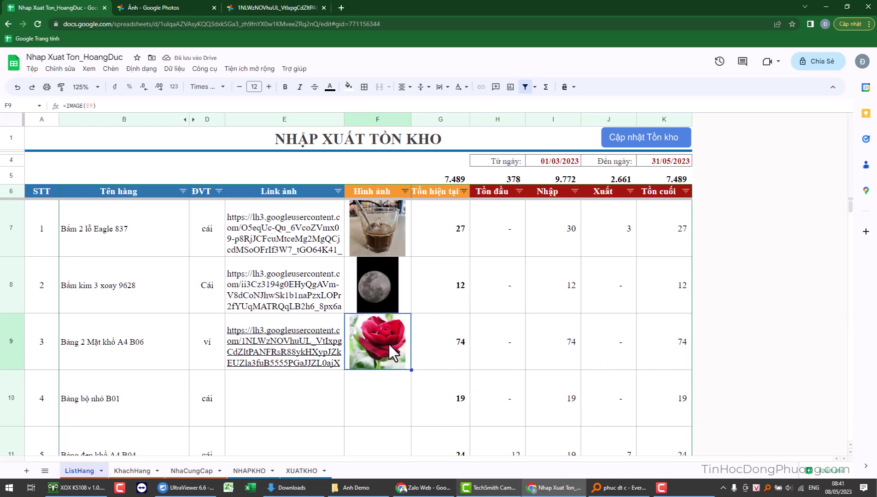
scroll(311, 326, "down", 2)
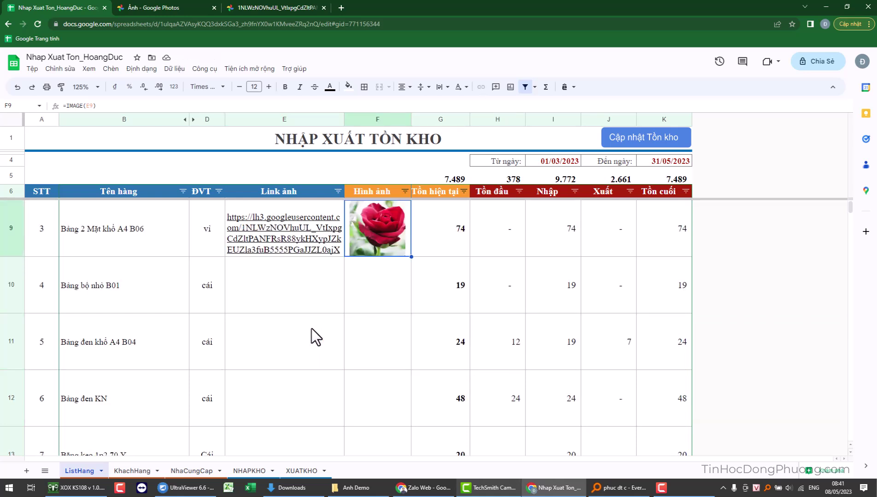
left_click(302, 293)
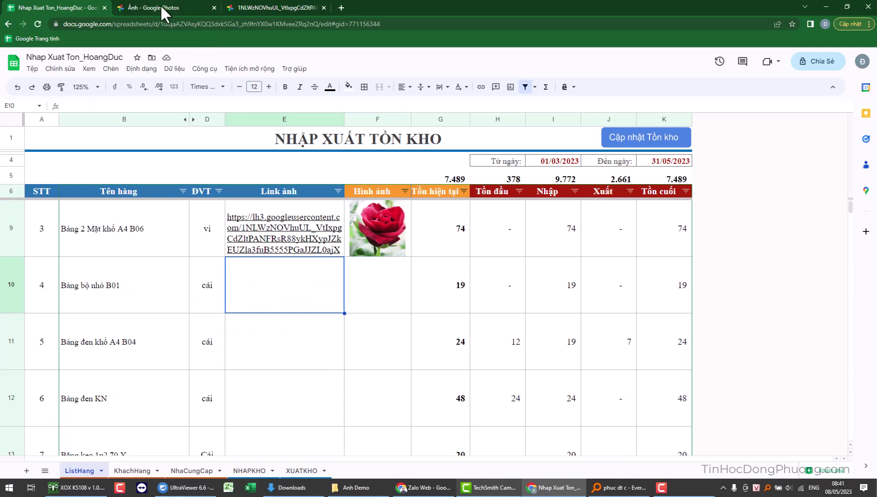
Close the first rose image tab and return Google Photos to its library
left_click(296, 6)
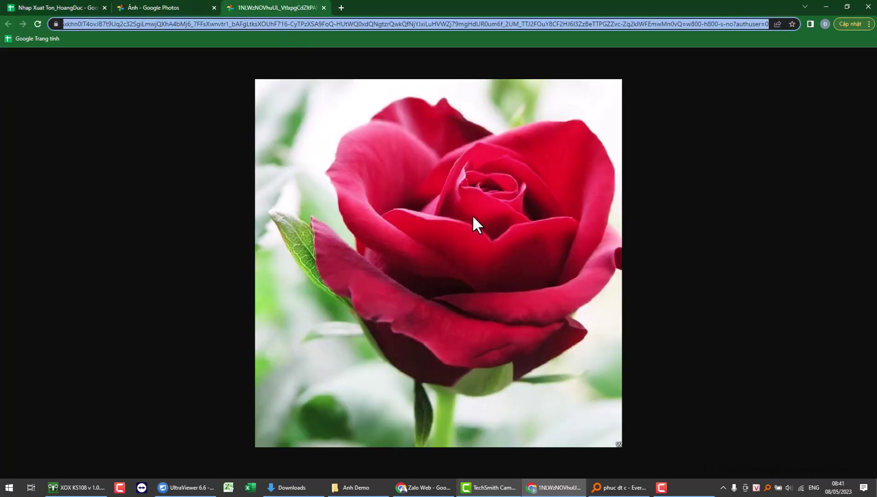
left_click(324, 8)
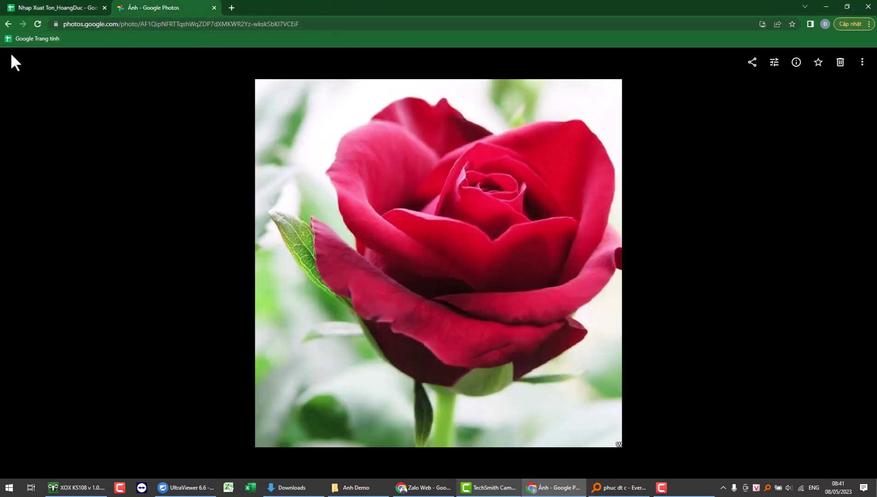
left_click(15, 63)
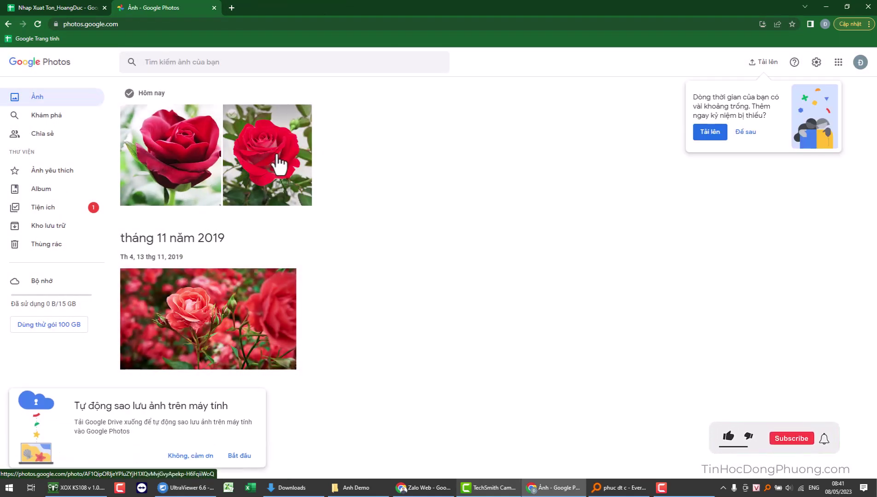
left_click(35, 8)
left_click(178, 5)
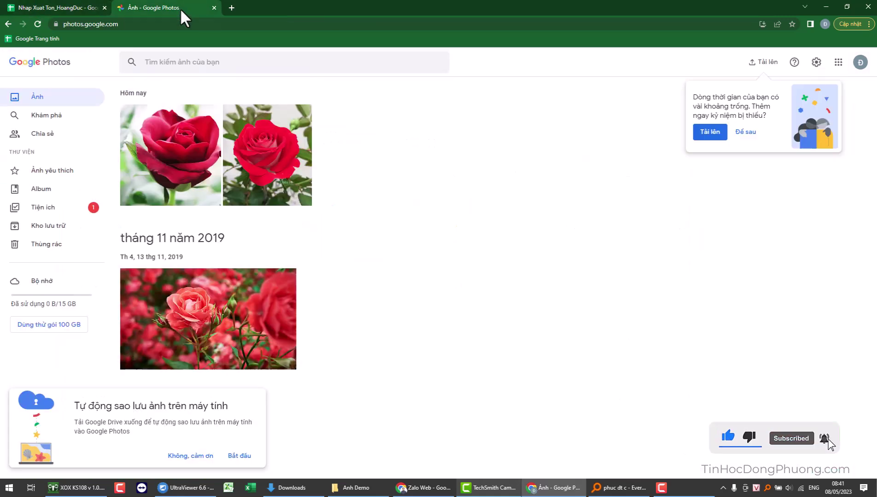
Open the second rose image in a new tab and copy its complete address
left_click(284, 156)
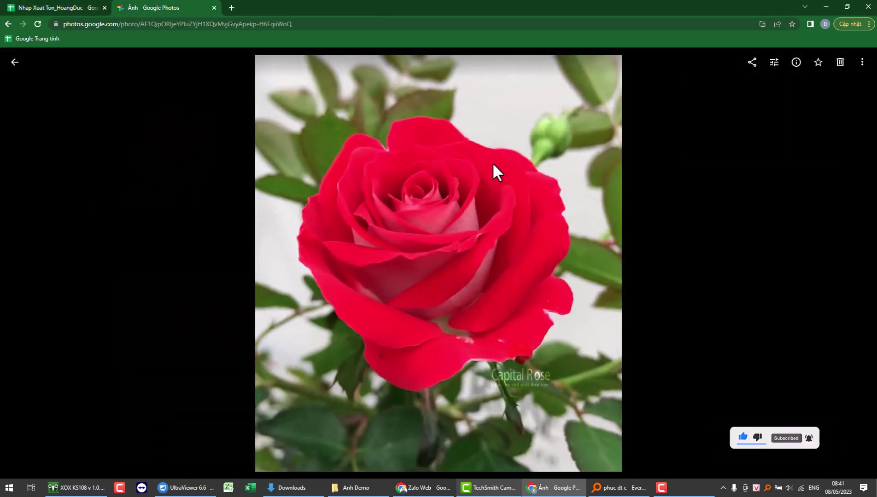
right_click(373, 144)
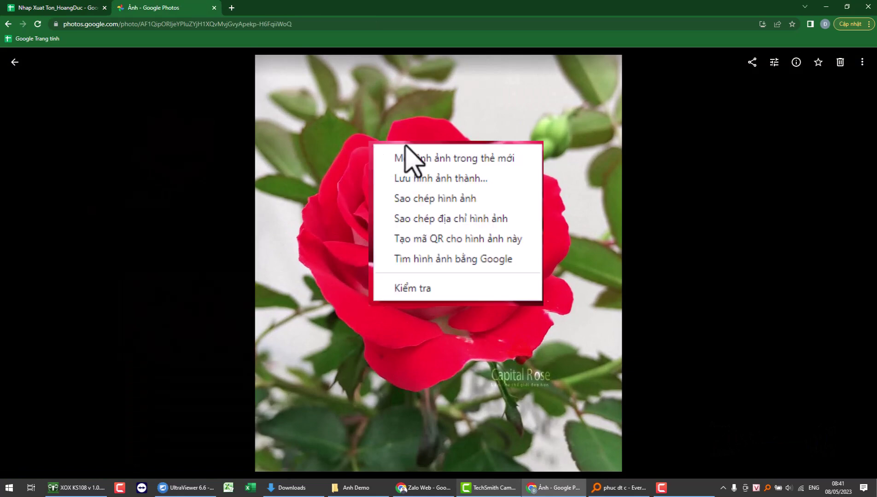
left_click(433, 158)
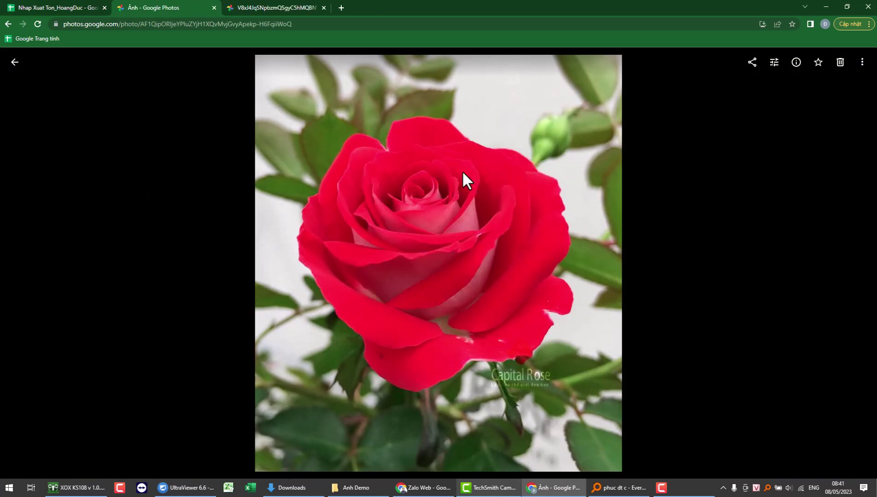
left_click(264, 7)
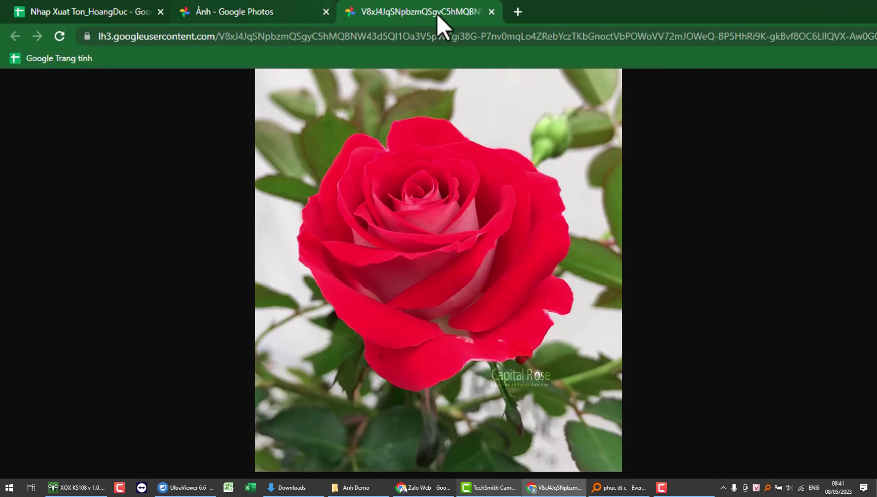
left_click(493, 36)
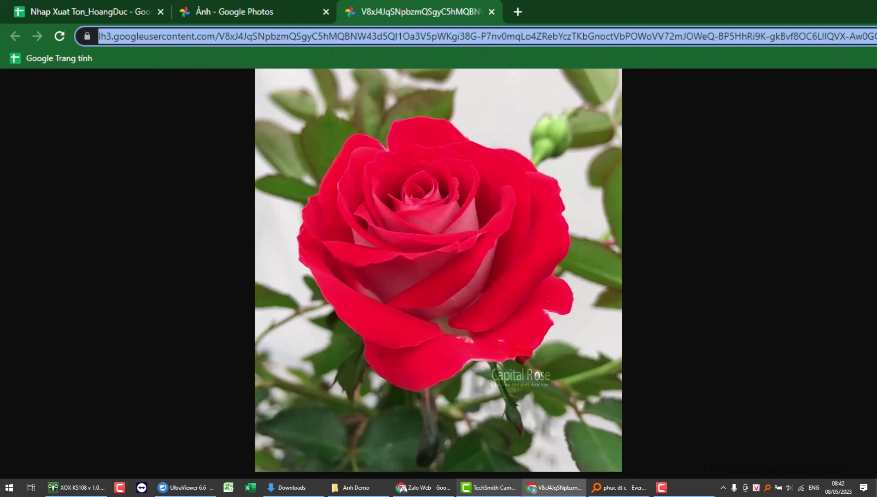
key("ctrl+a")
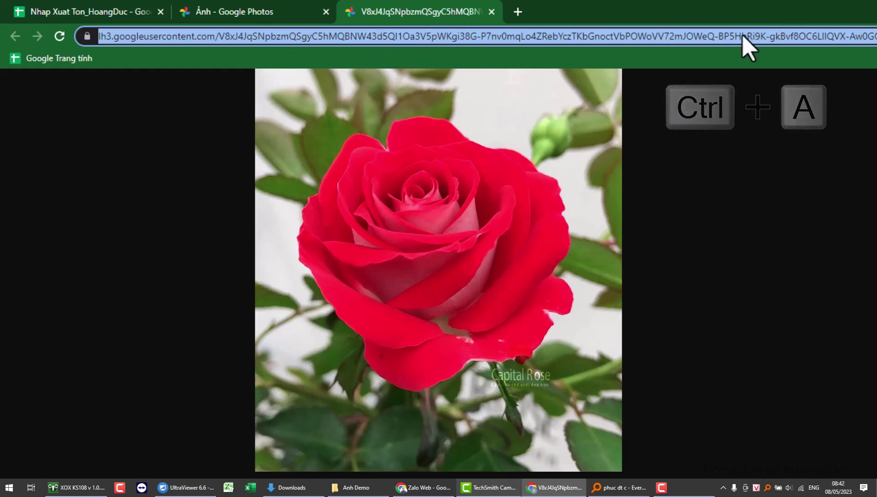
right_click(480, 36)
left_click(523, 111)
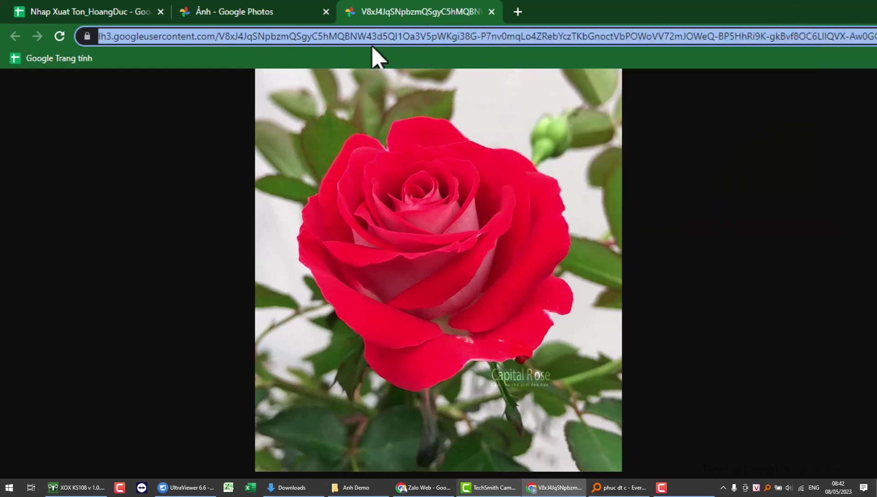
Paste the copied rose address into E10 so F10 shows the picture for Băng bộ nhớ B01
left_click(74, 11)
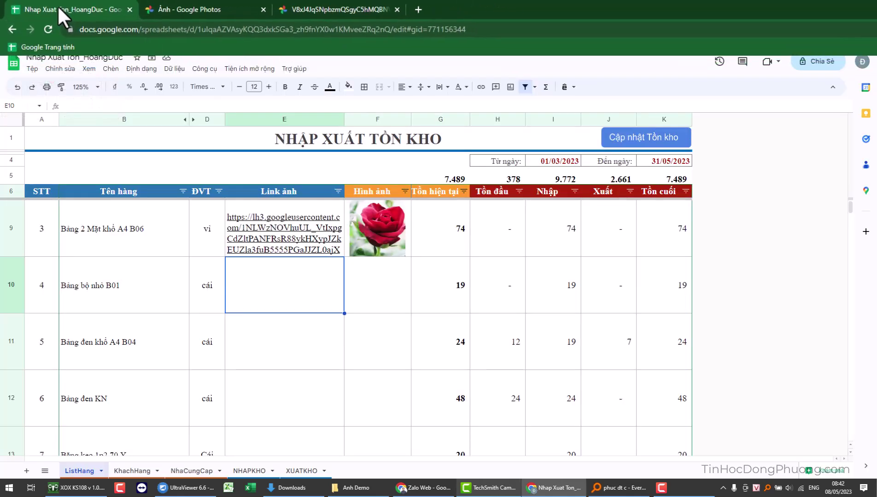
double_click(265, 277)
right_click(263, 267)
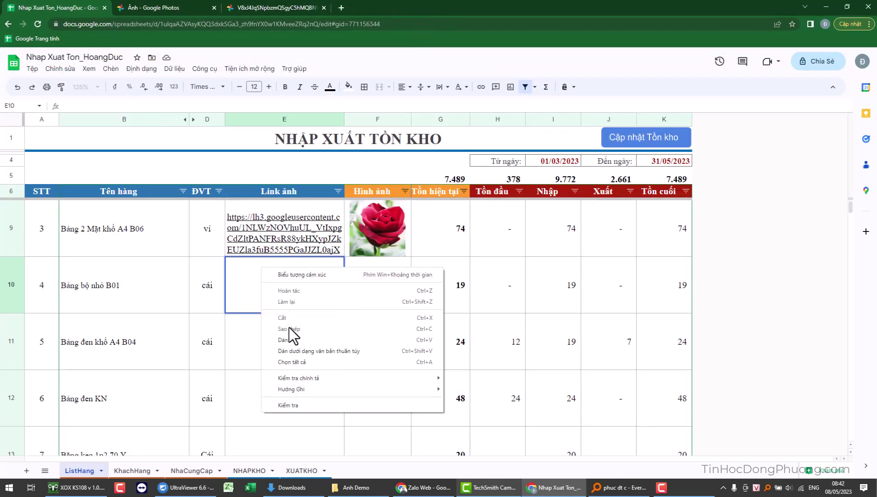
left_click(293, 341)
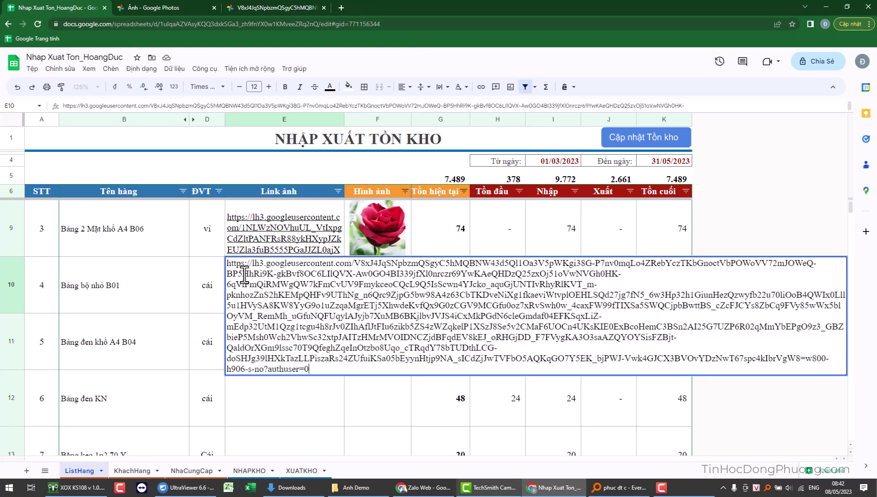
key("Return")
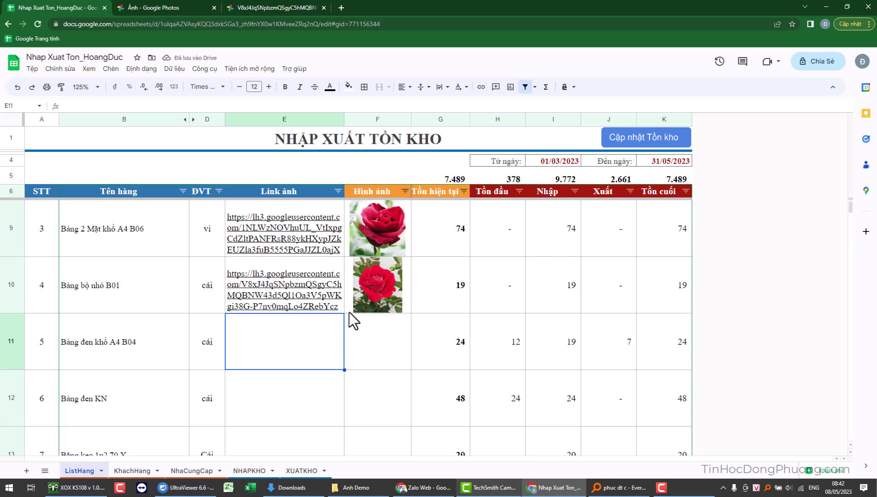
Review row 11's item, unit and empty Link ảnh cell E11 along with the column headers
scroll(307, 325, "up", 2)
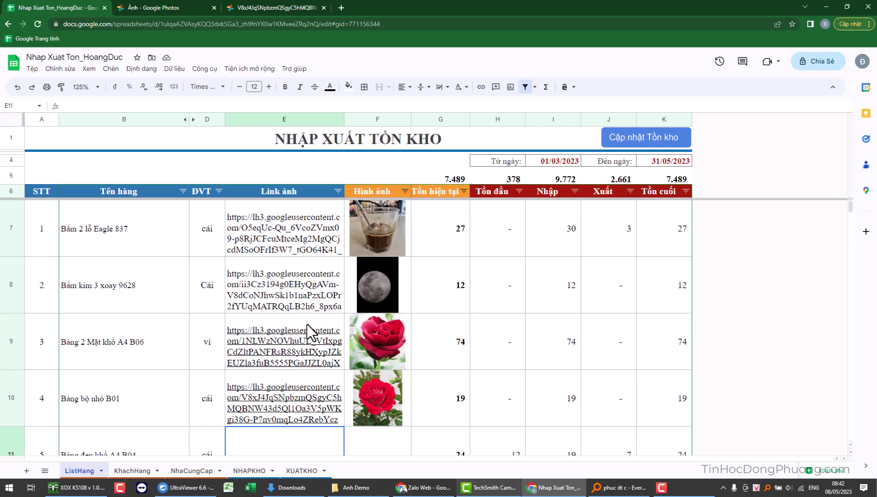
scroll(281, 286, "down", 2)
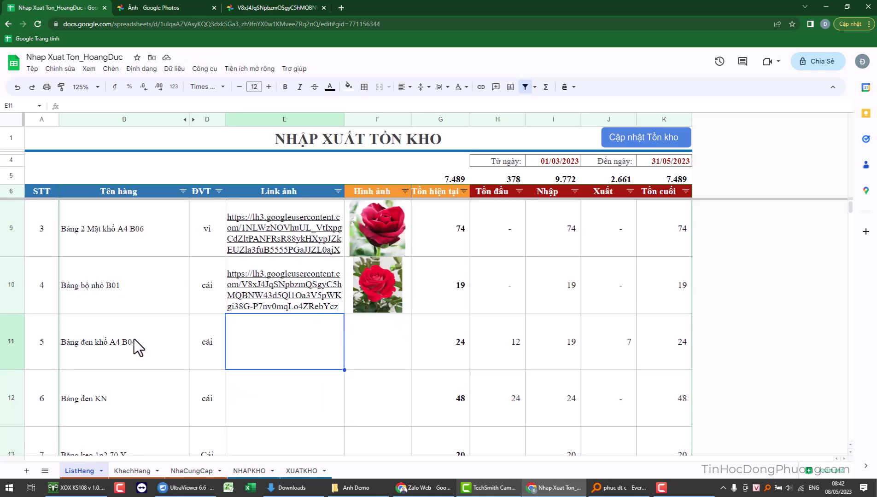
left_click_drag(135, 339, 257, 355)
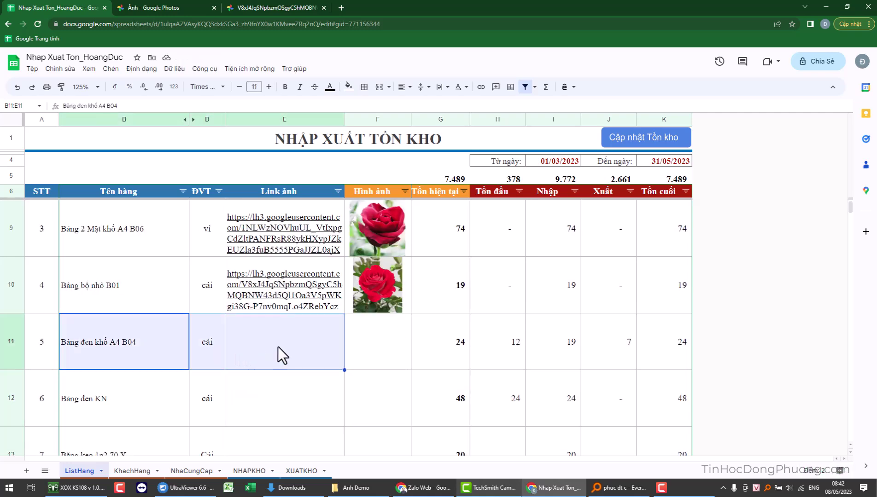
left_click_drag(42, 192, 288, 193)
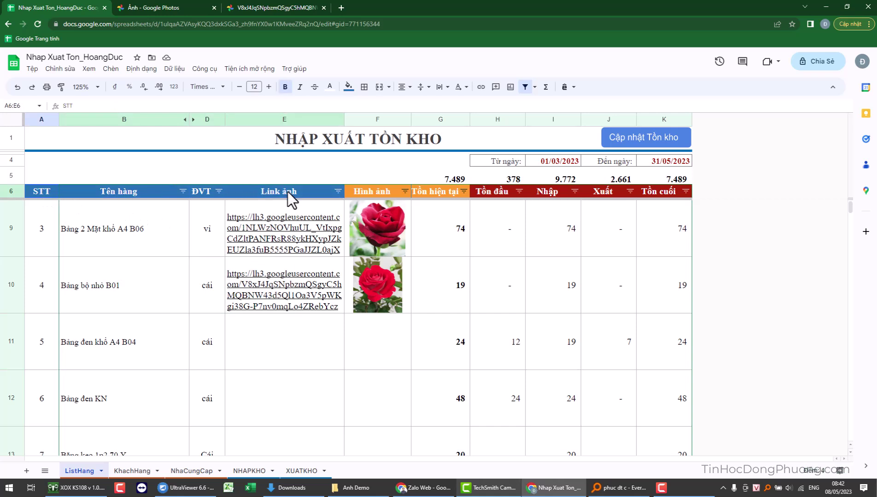
left_click(372, 190)
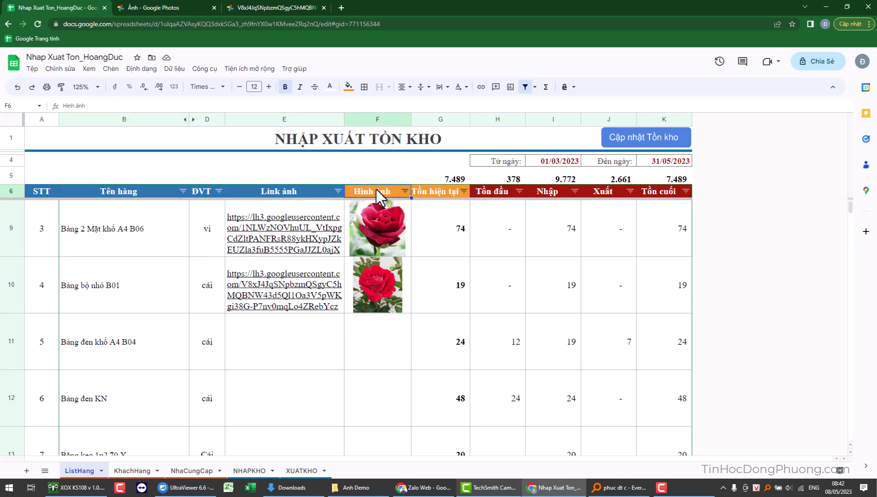
left_click(438, 193)
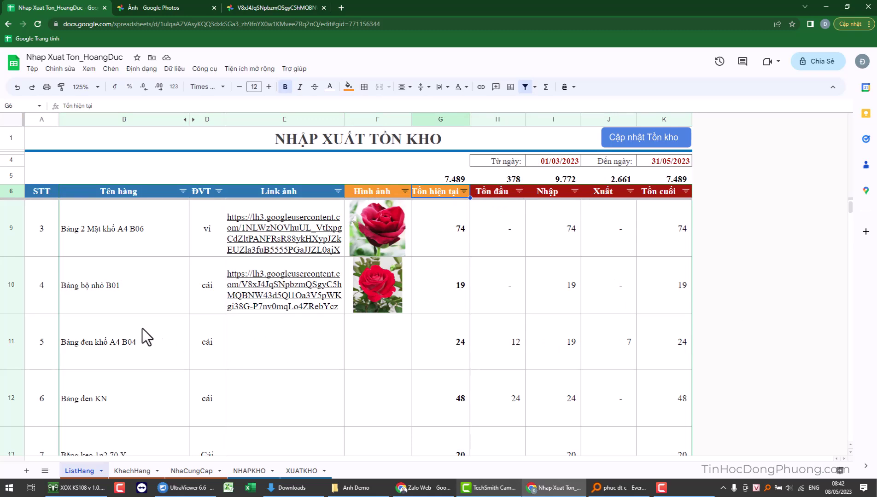
left_click_drag(142, 329, 296, 349)
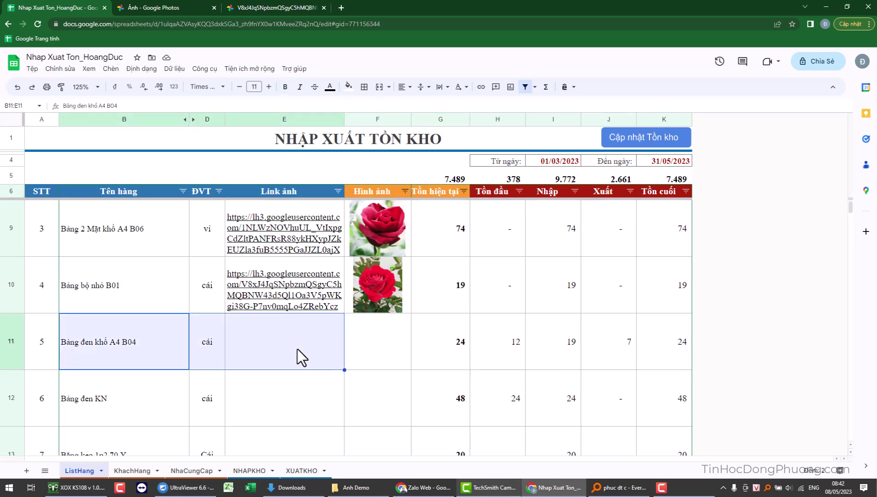
left_click(207, 333)
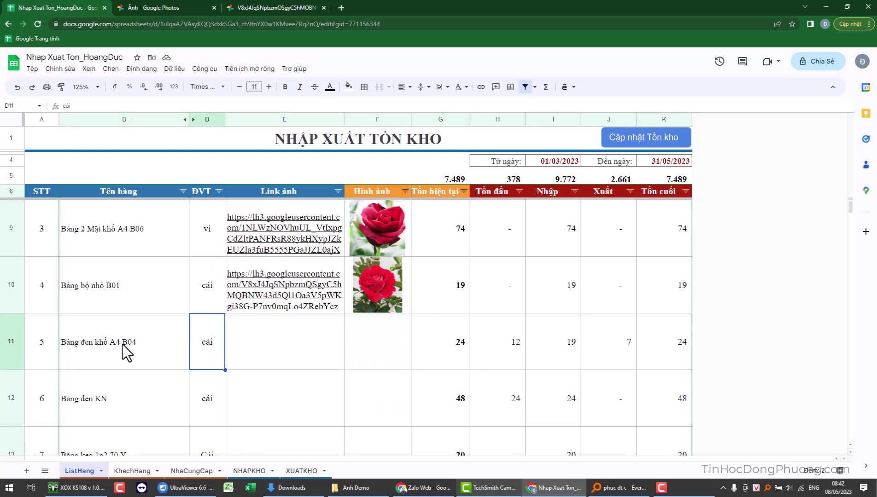
left_click(299, 353)
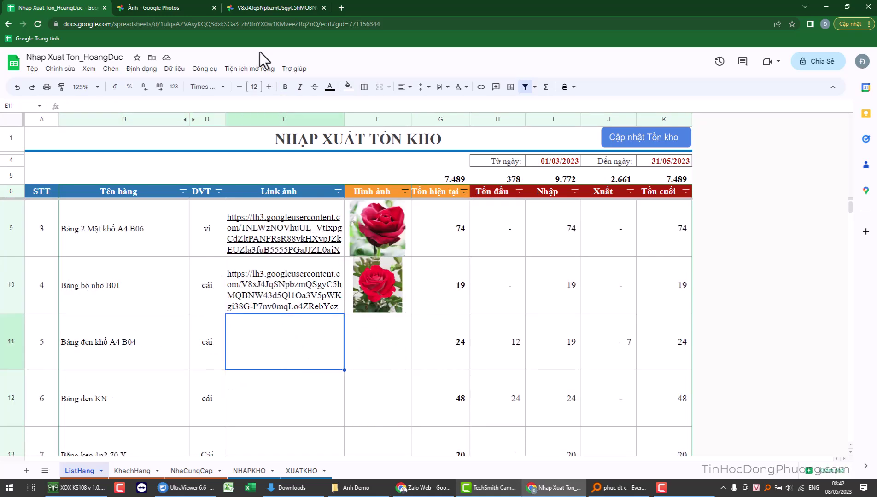
Return Google Photos to its library, dismiss the upload suggestion, and close the standalone rose image tab
left_click(154, 7)
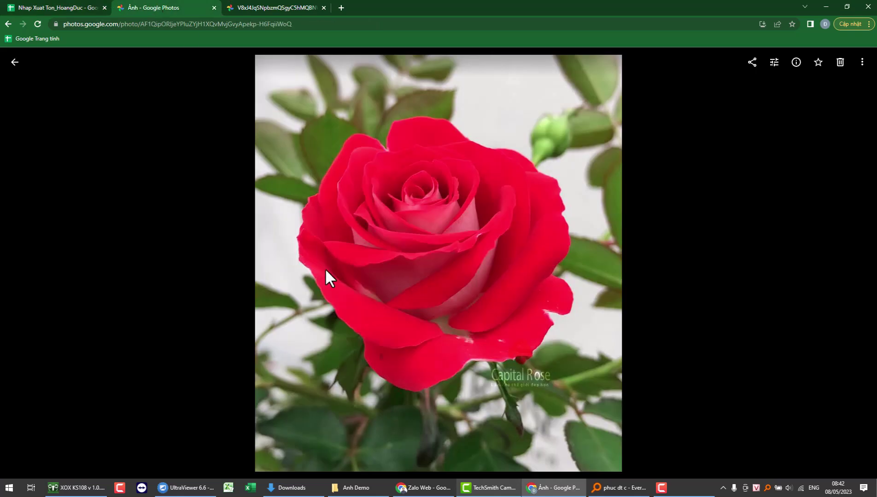
left_click(15, 62)
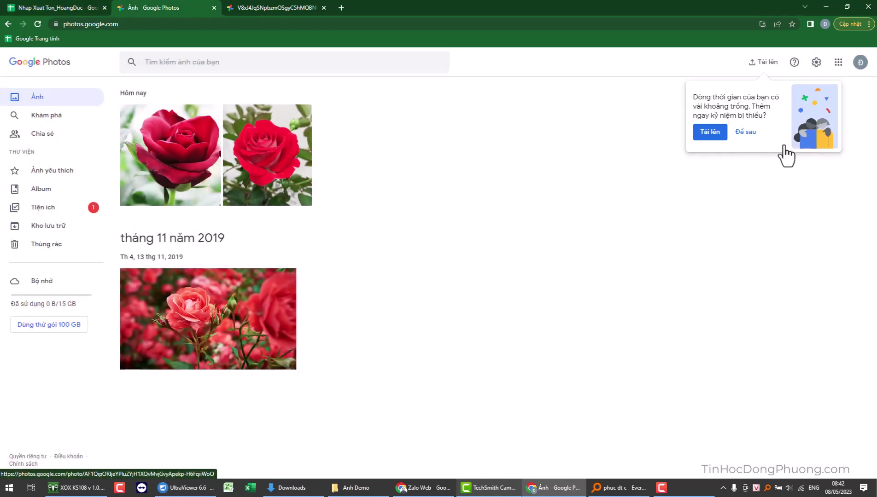
left_click(745, 132)
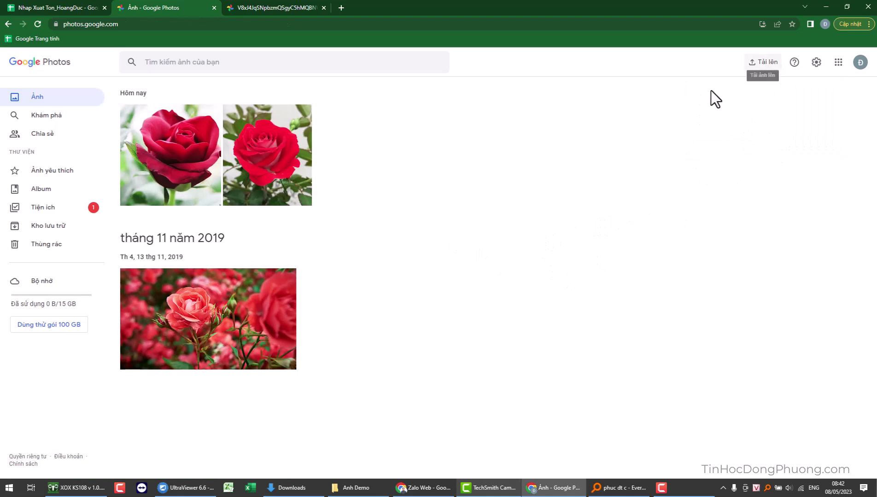
left_click(297, 8)
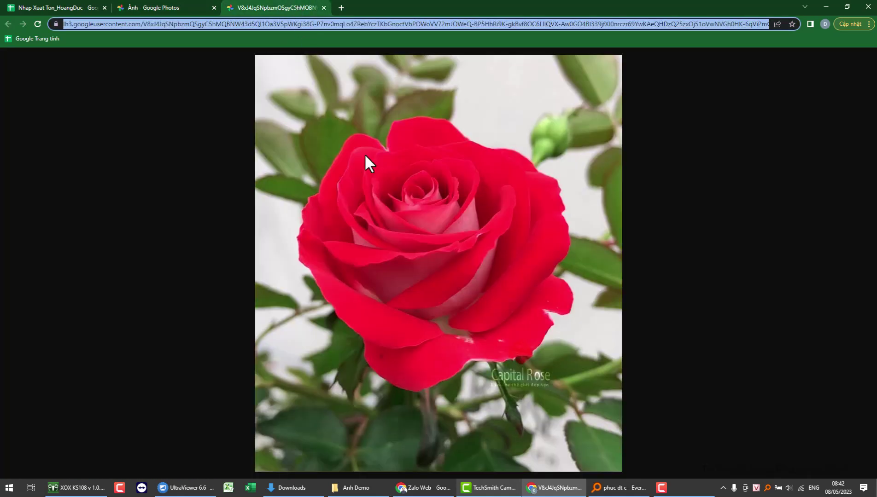
left_click(53, 9)
mouse_move(284, 233)
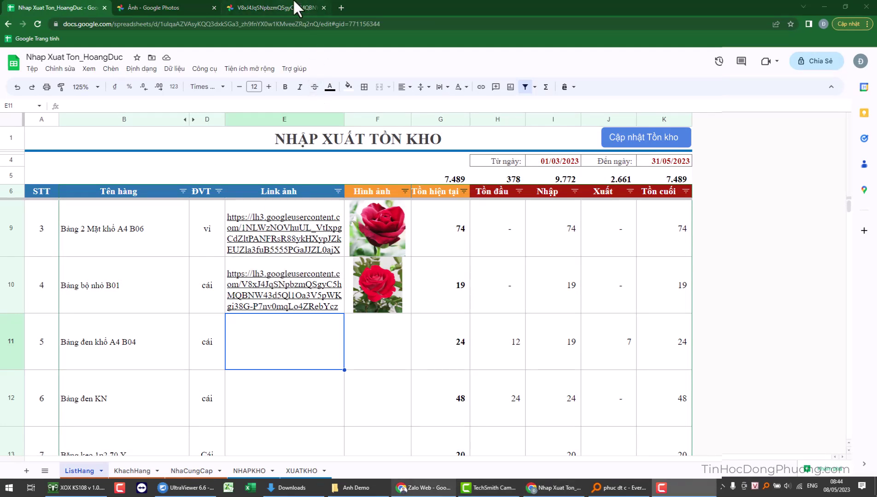
left_click(295, 7)
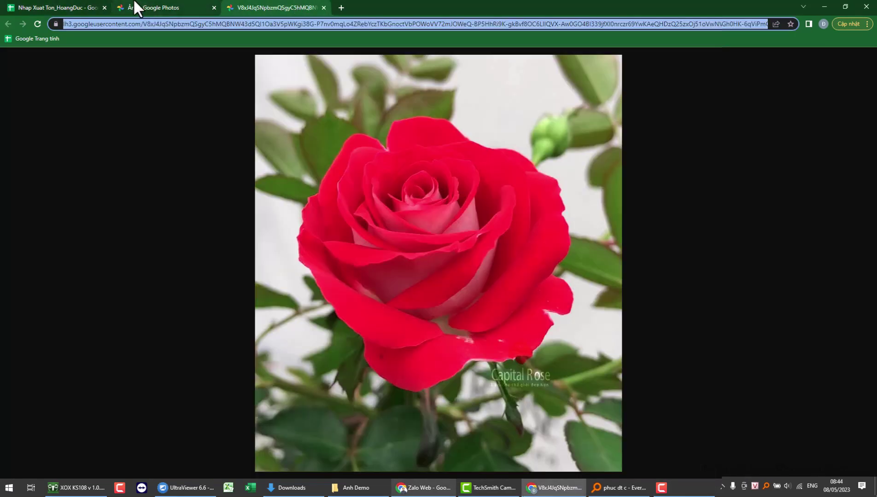
left_click(323, 8)
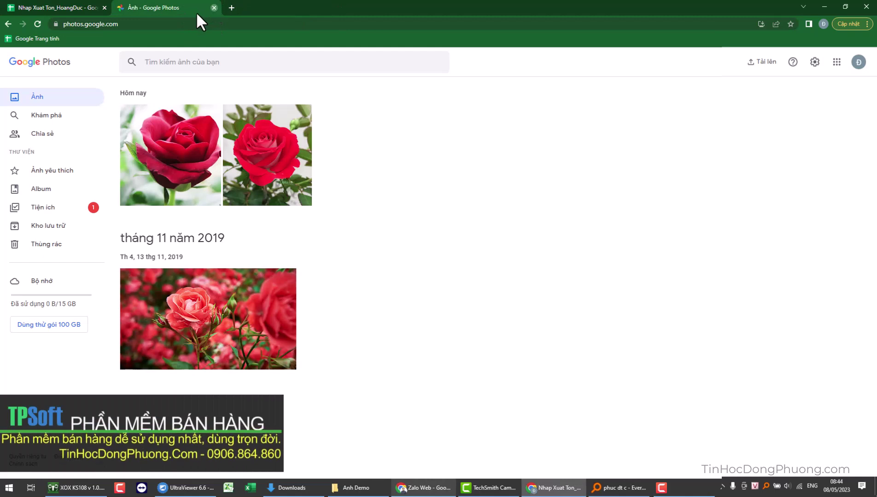
Close the Google Photos tab and load the Google homepage in a new tab
left_click(213, 7)
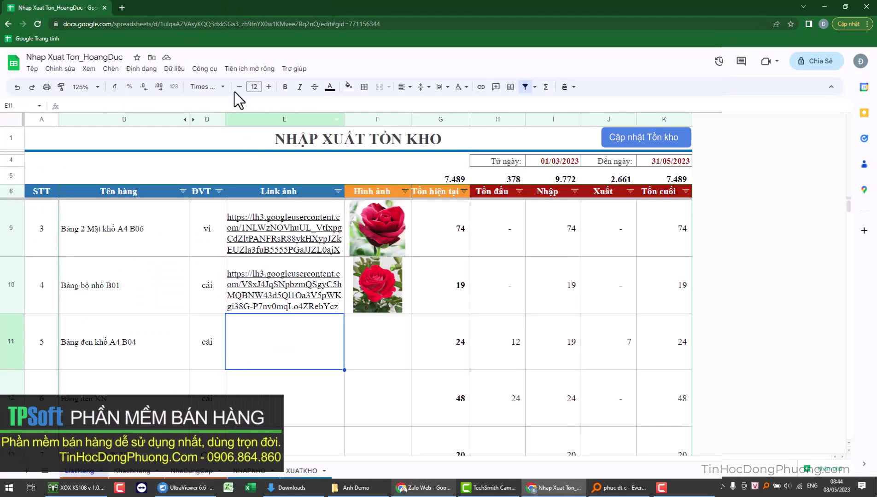
left_click(120, 7)
type("google.com")
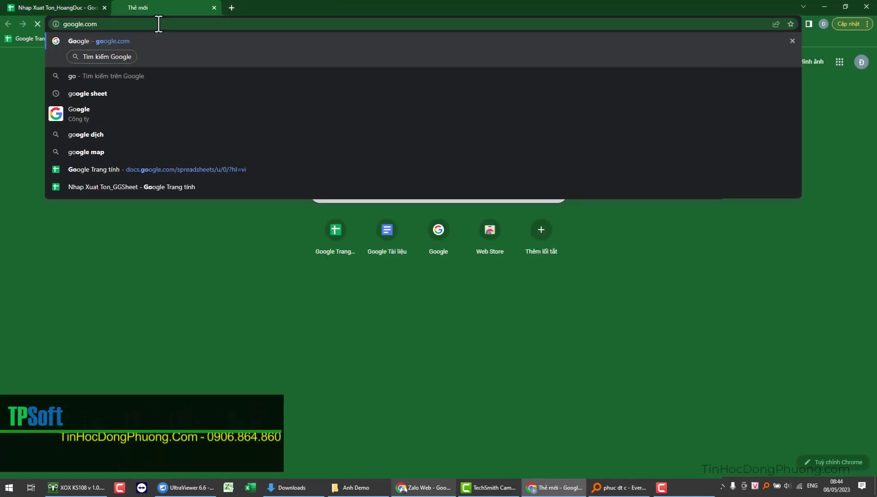
key("Return")
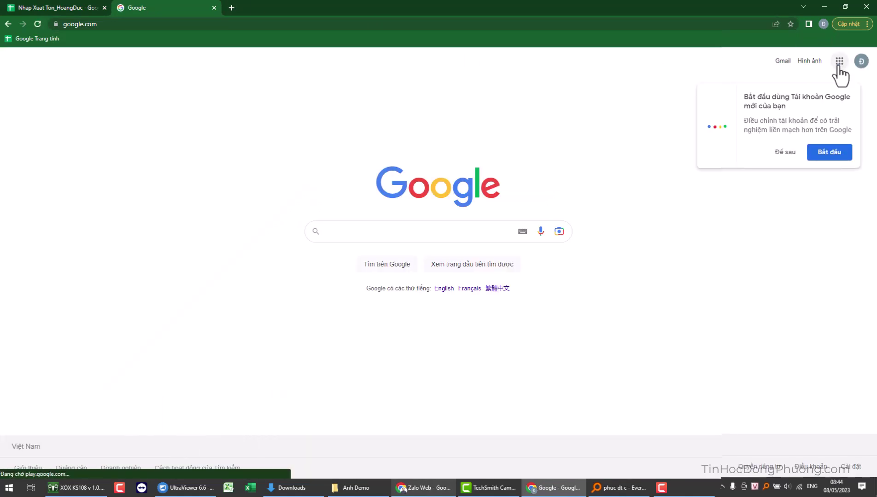
Reopen Google Photos, dismiss its automatic backup suggestion, then close it to return to the spreadsheet
left_click(839, 61)
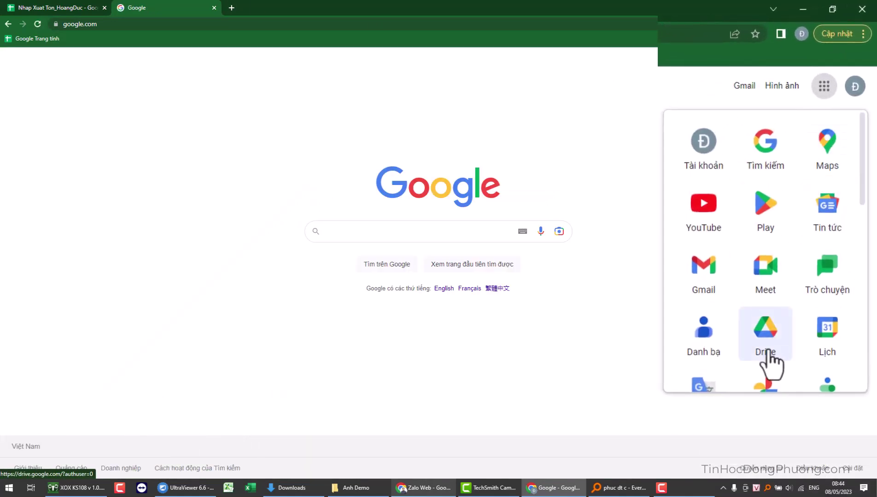
scroll(771, 363, "down", 3)
left_click(774, 271)
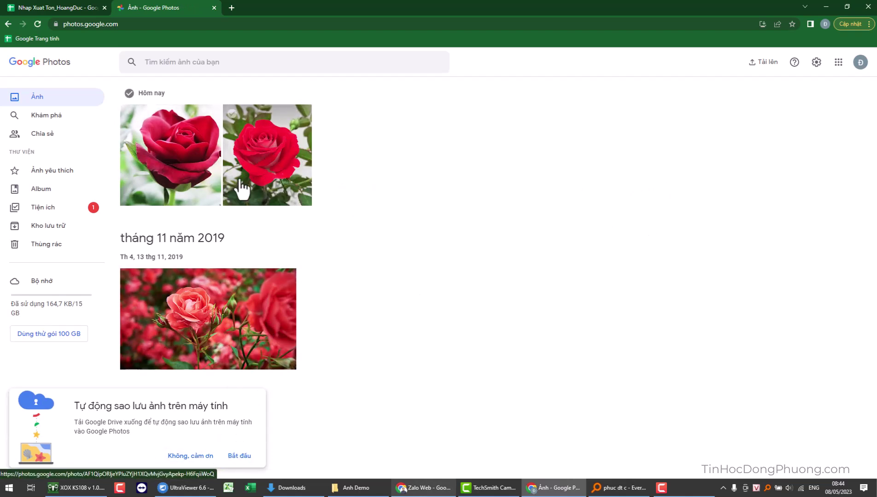
left_click(193, 457)
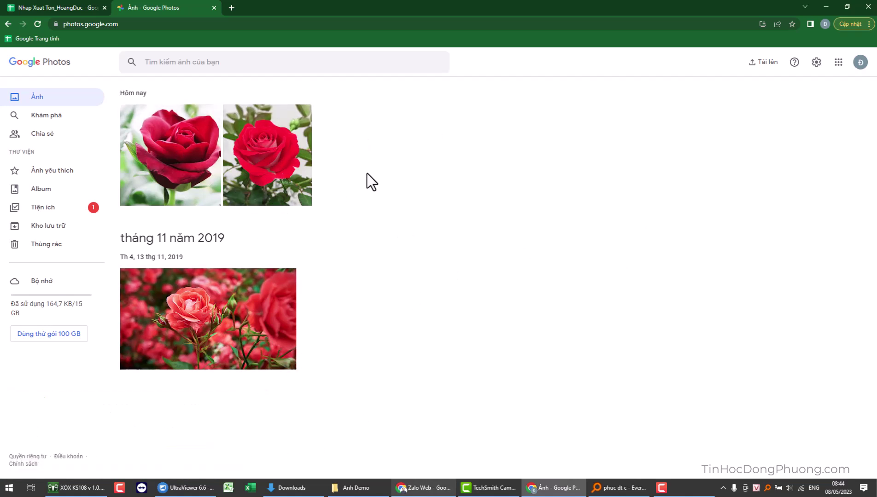
middle_click(175, 4)
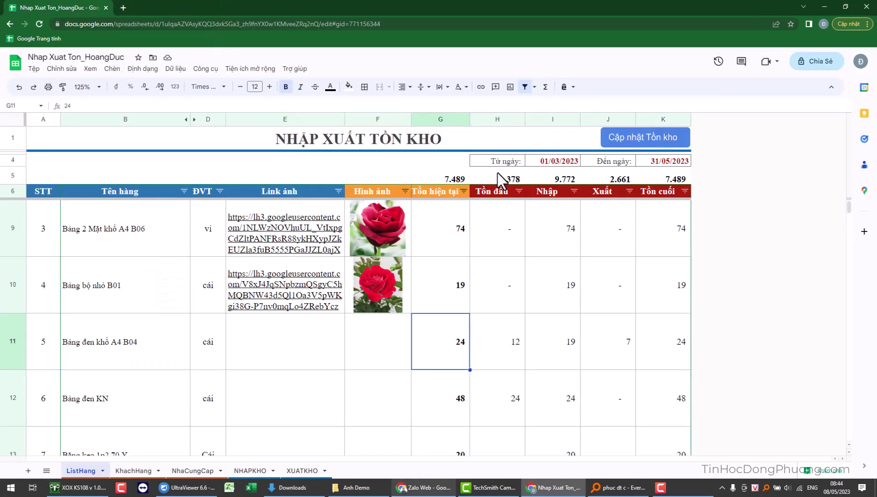
Inspect the row 10–11 item name, unit, image link and stock figures on ListHang
left_click(125, 355)
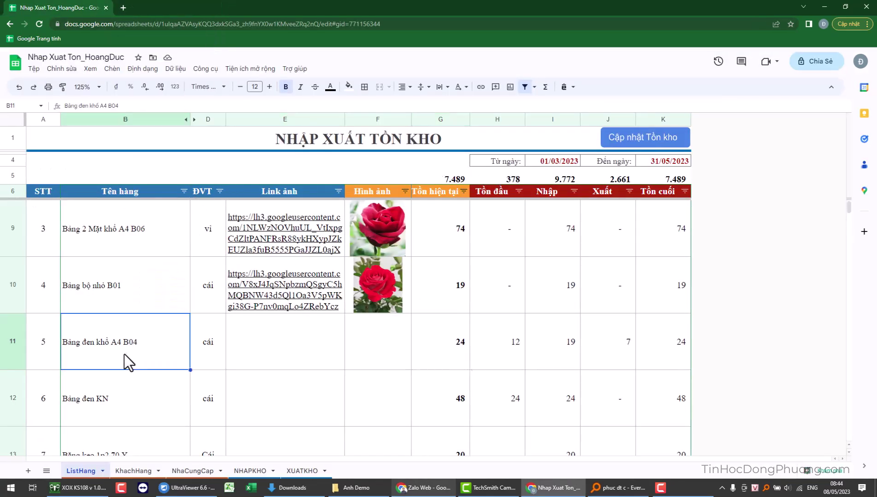
left_click(197, 343)
left_click(291, 339)
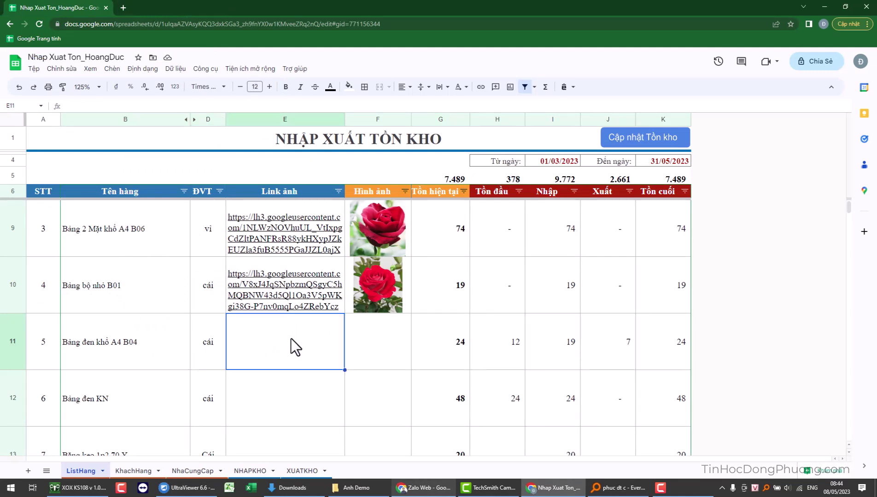
left_click_drag(440, 285, 676, 318)
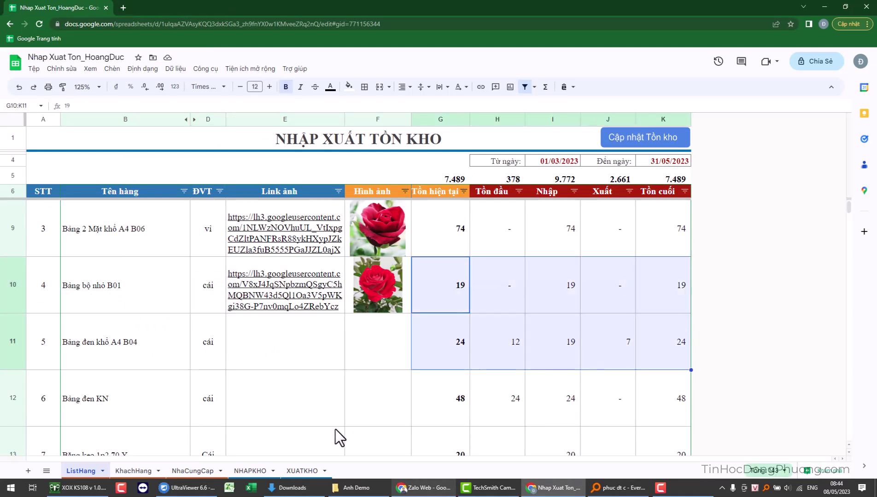
Look over the empty customer name cells B35:B41 on the KhachHang sheet
left_click(138, 472)
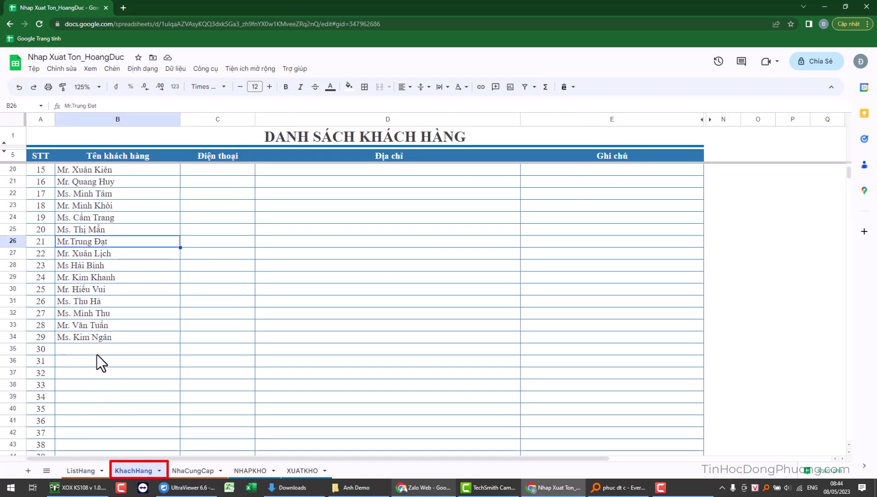
left_click_drag(99, 353, 141, 423)
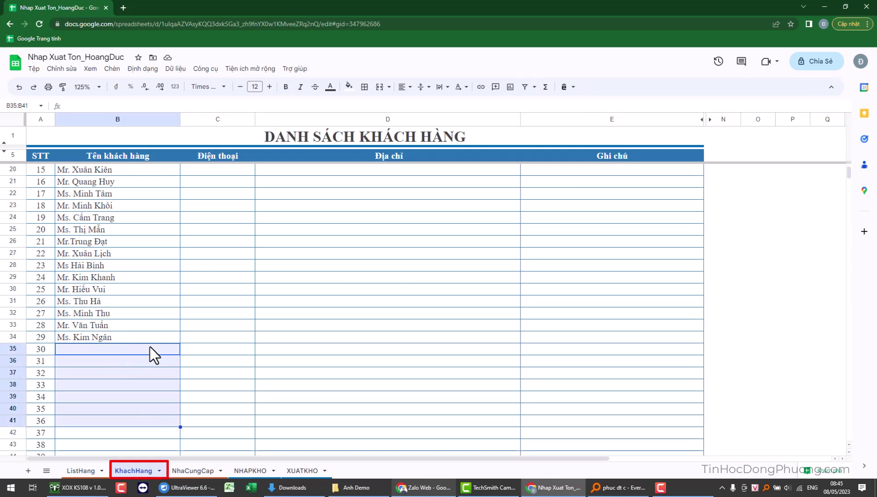
left_click(145, 359)
left_click(166, 351)
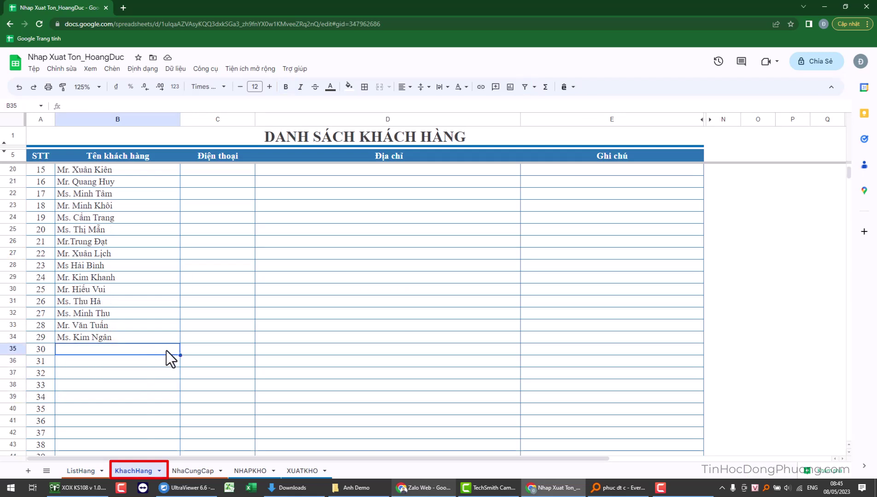
Look over the empty supplier rows B13:B20 on NhaCungCap, then go to NHAPKHO
left_click(193, 470)
left_click_drag(120, 254, 142, 336)
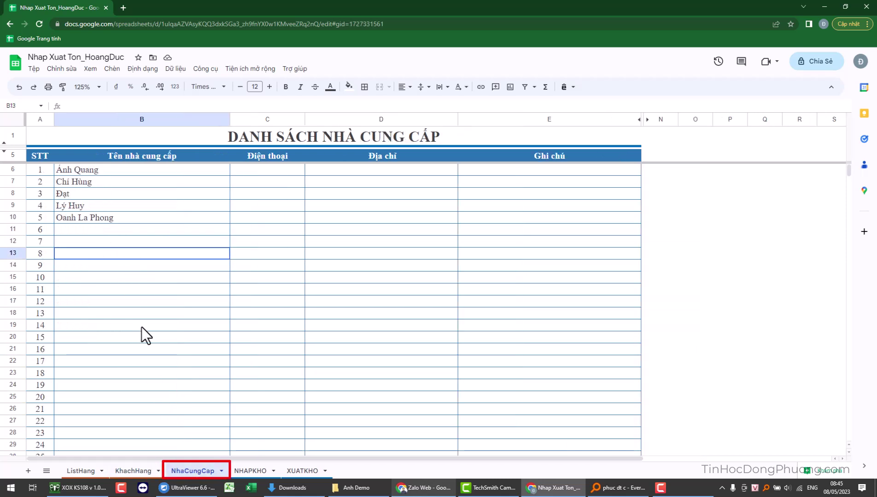
left_click(212, 266)
left_click(341, 266)
left_click(519, 270)
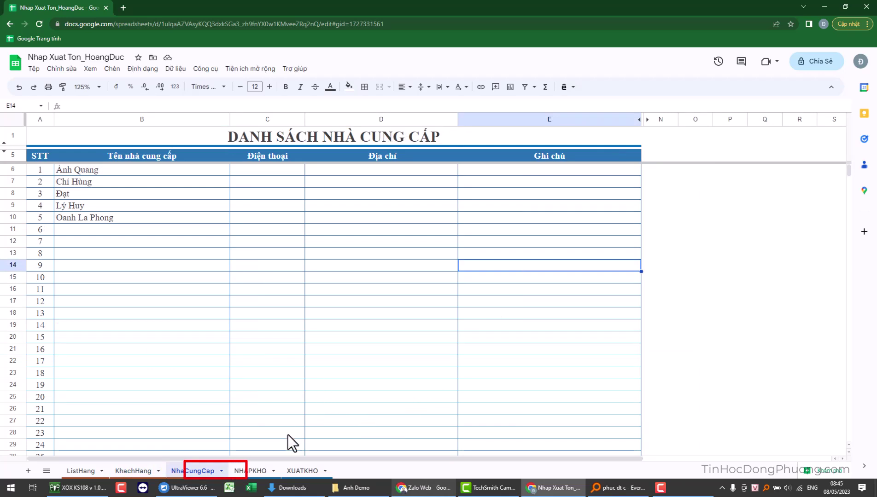
left_click(253, 471)
Jump to the end of the NHAPKHO records and stamp A582 with today's date, 08/05/2023
scroll(243, 346, "down", 5)
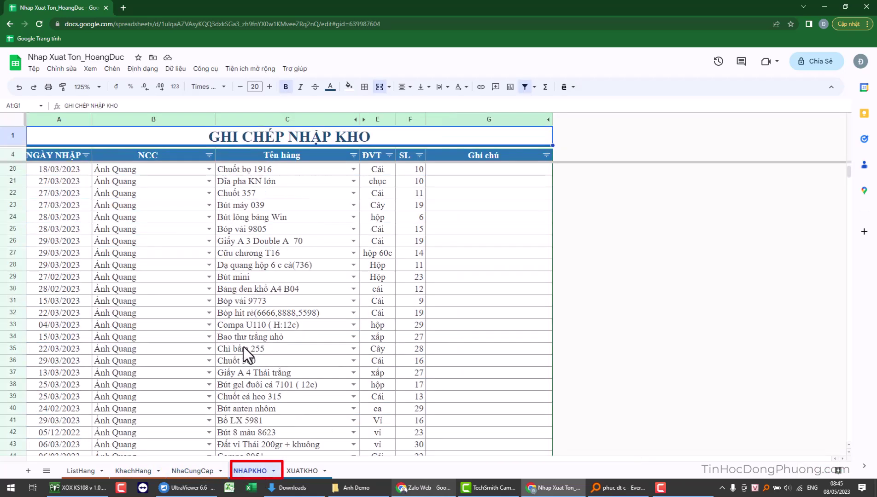
scroll(243, 346, "down", 5)
scroll(243, 347, "down", 5)
scroll(230, 344, "down", 5)
scroll(213, 340, "down", 10)
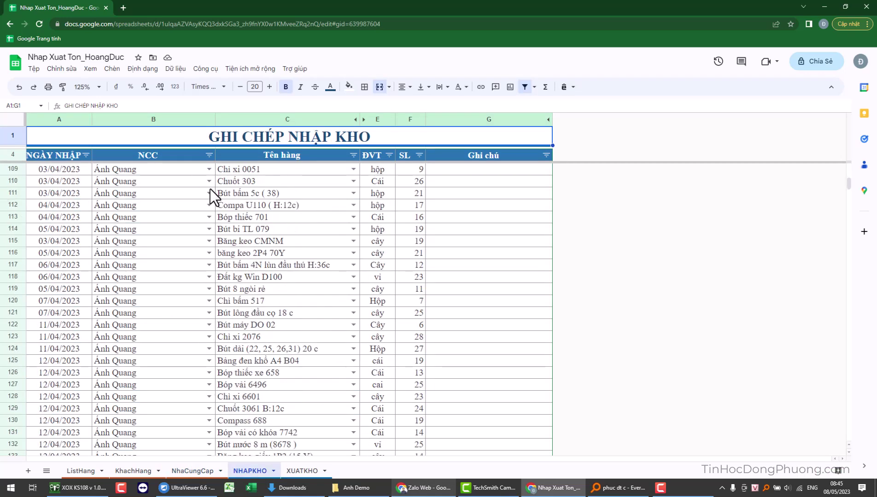
scroll(249, 300, "down", 5)
scroll(256, 292, "down", 7)
scroll(262, 285, "down", 8)
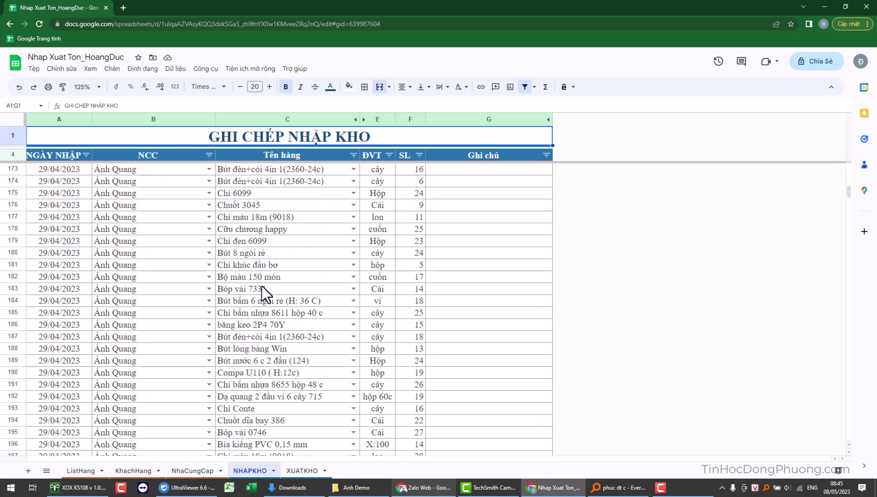
scroll(264, 285, "down", 8)
left_click(188, 241)
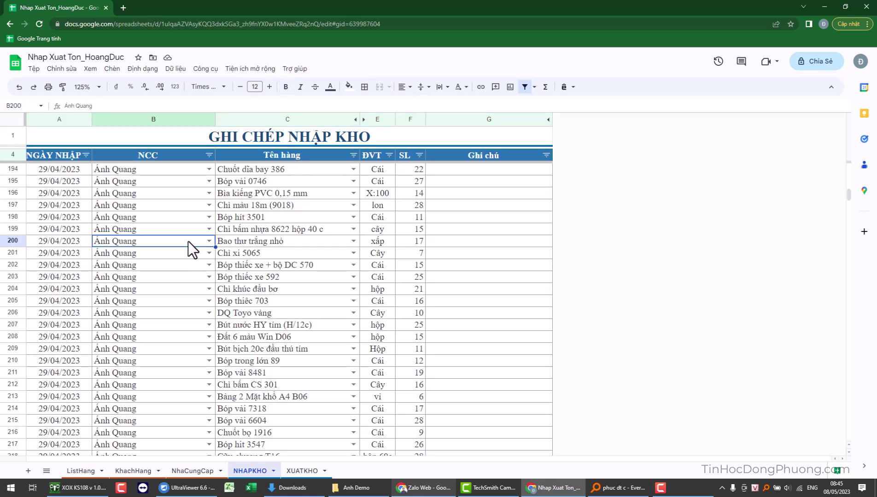
key("ctrl+Down")
scroll(188, 241, "down", 2)
left_click(76, 322)
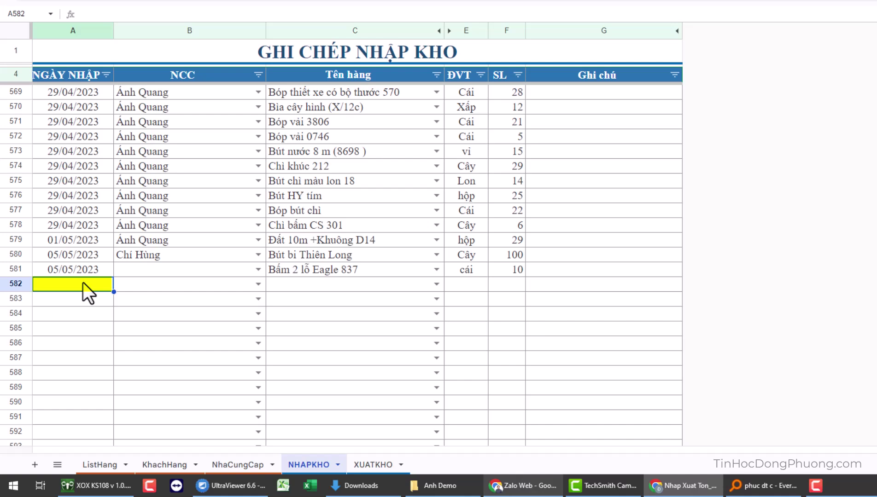
key("ctrl+semicolon")
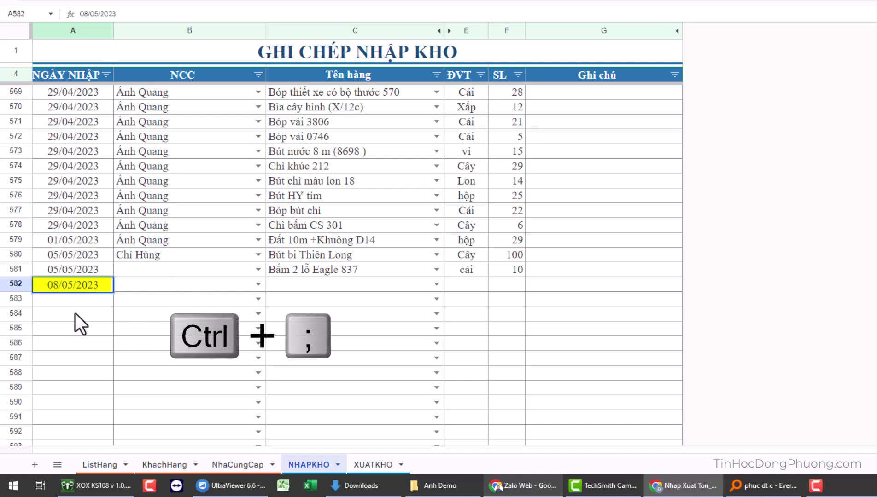
left_click(88, 304)
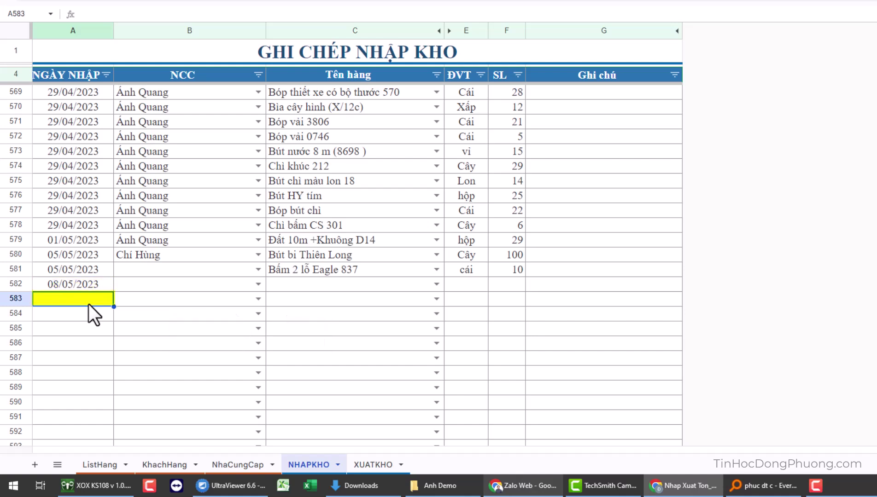
Enter 09/05/2023 in A583 and pick the matching supplier in B583
type("9/")
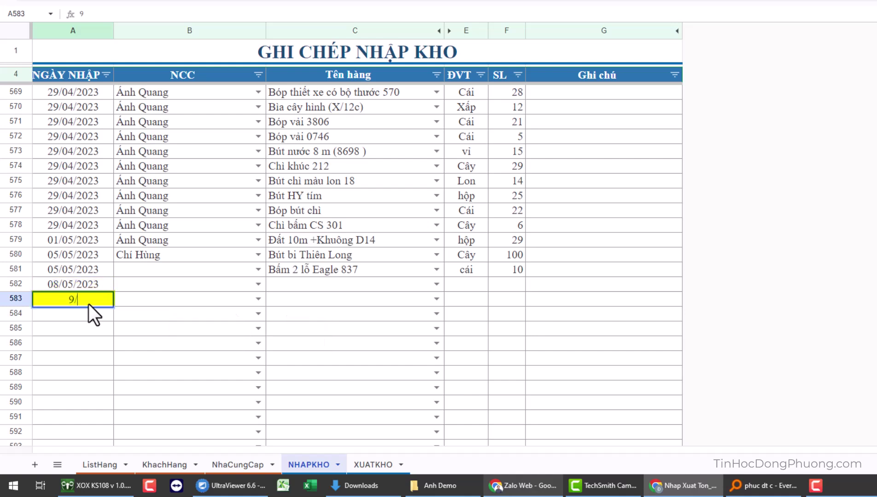
type("5/202")
type("3")
key("Return")
left_click(162, 301)
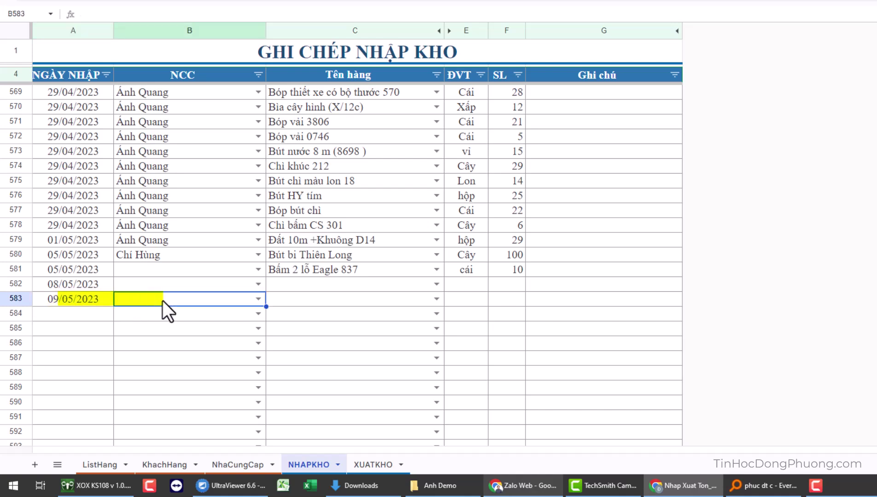
left_click(258, 299)
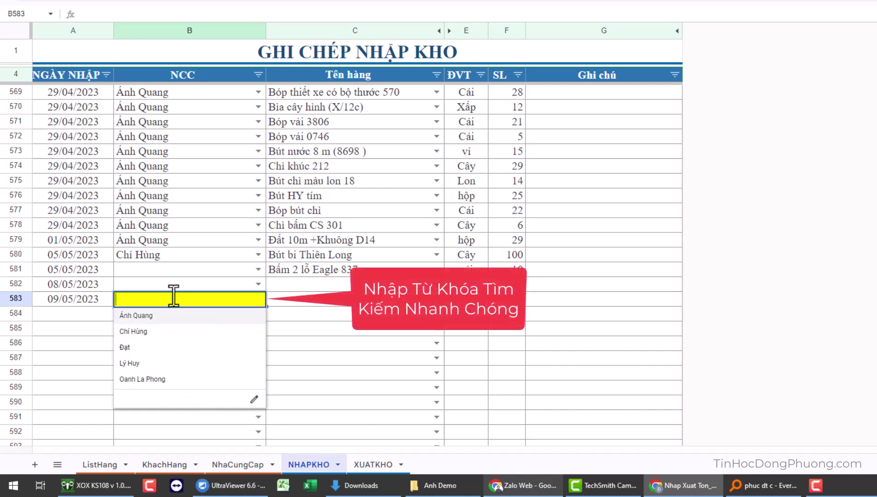
type("hùng")
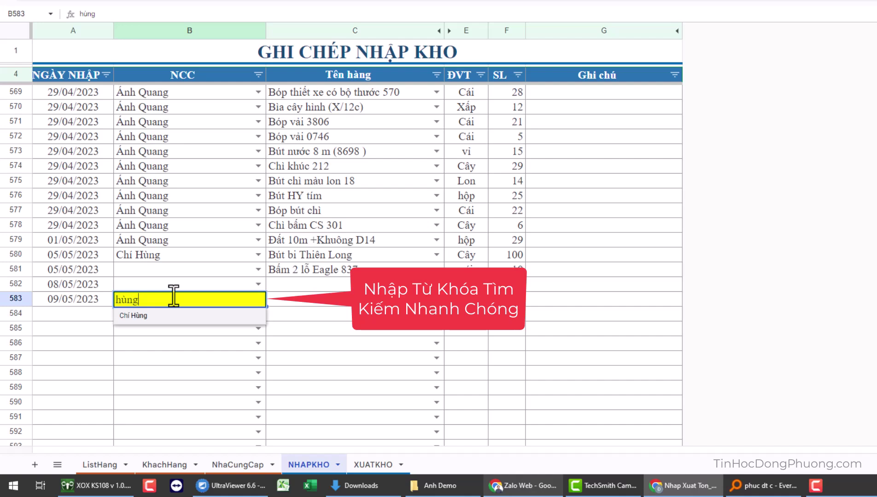
left_click(148, 318)
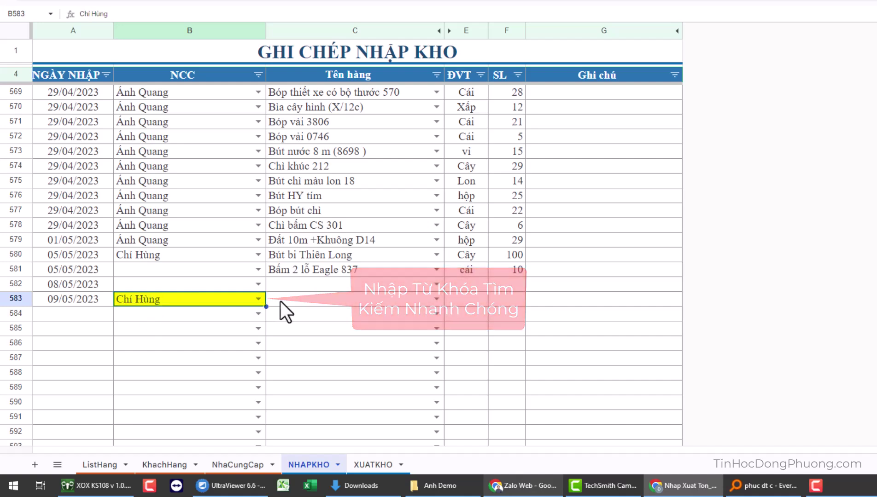
Set C583 to Băng keo 1P5 ,70Y and the quantity in F583 to 200
left_click(329, 305)
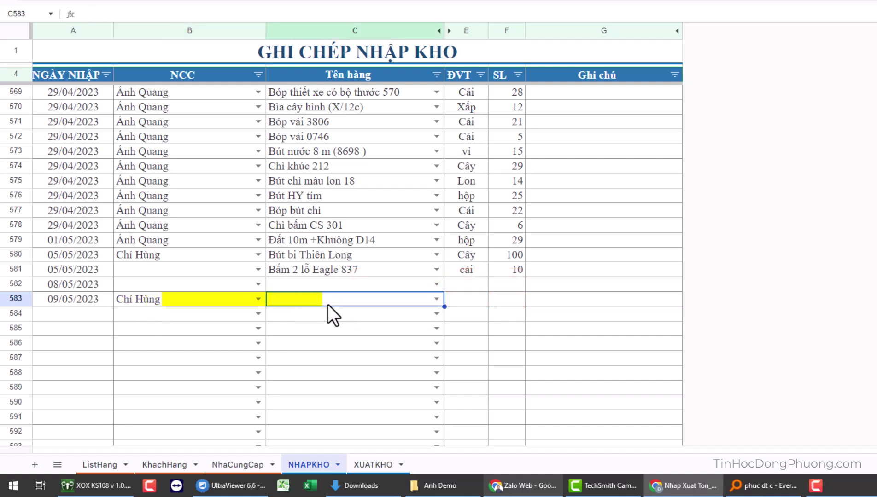
left_click(436, 299)
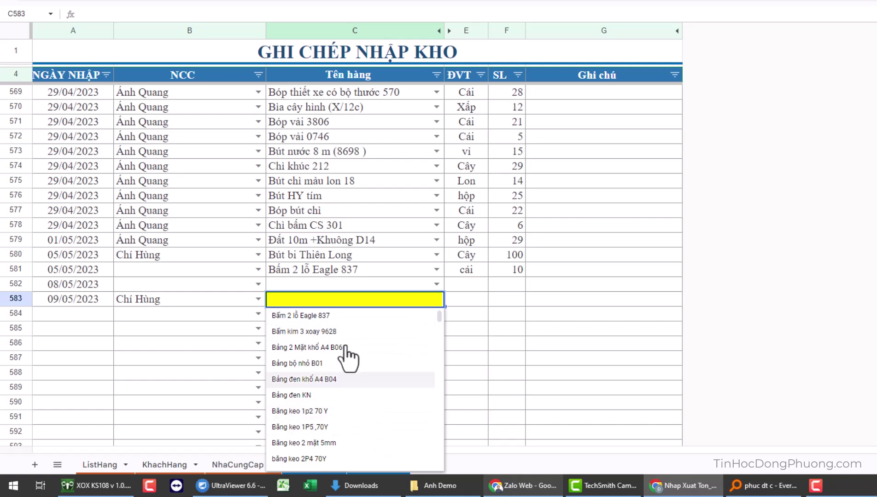
type("keo")
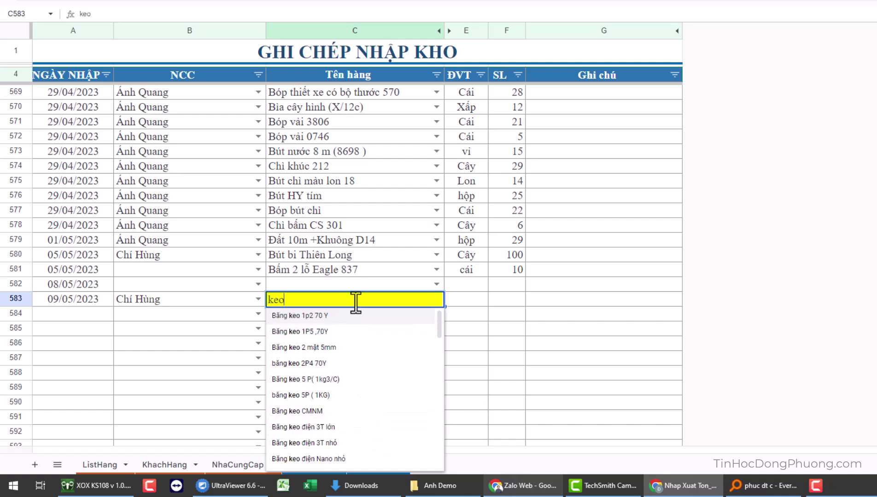
left_click(322, 331)
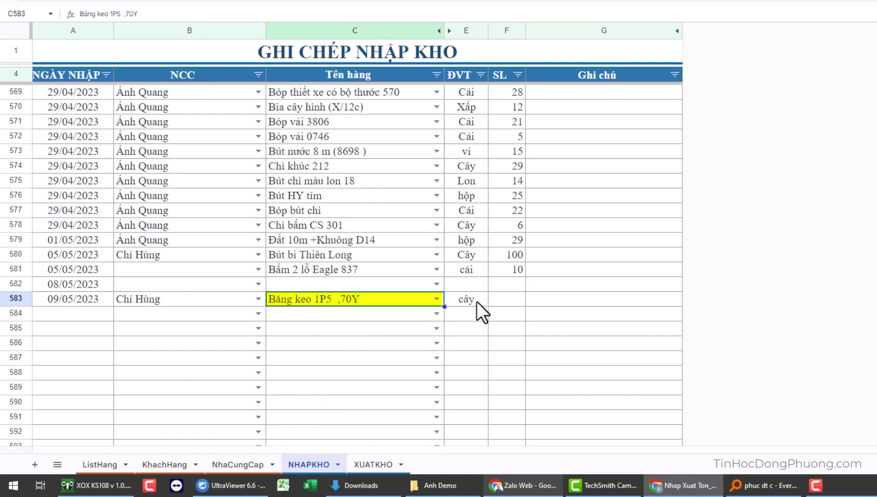
left_click(508, 302)
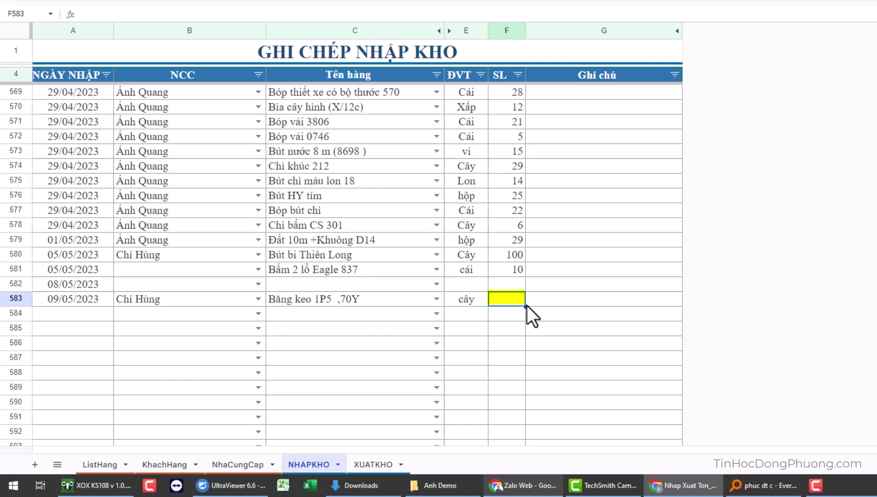
type("200")
key("Return")
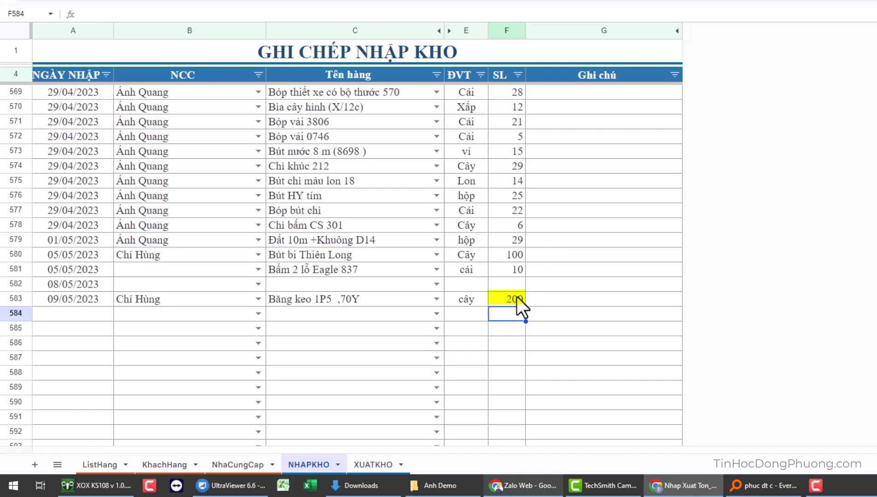
left_click(542, 298)
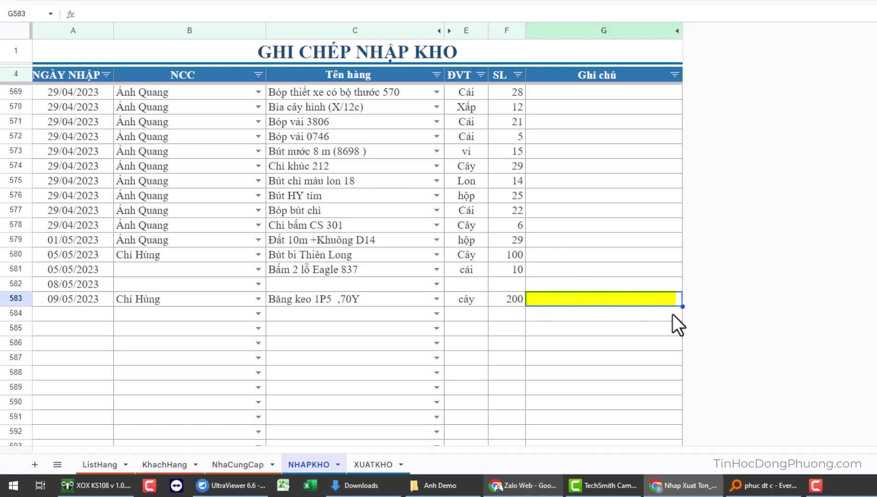
On XUATKHO, jump down to row 500 and pick its customer from the dropdown
left_click(373, 465)
left_click(173, 248)
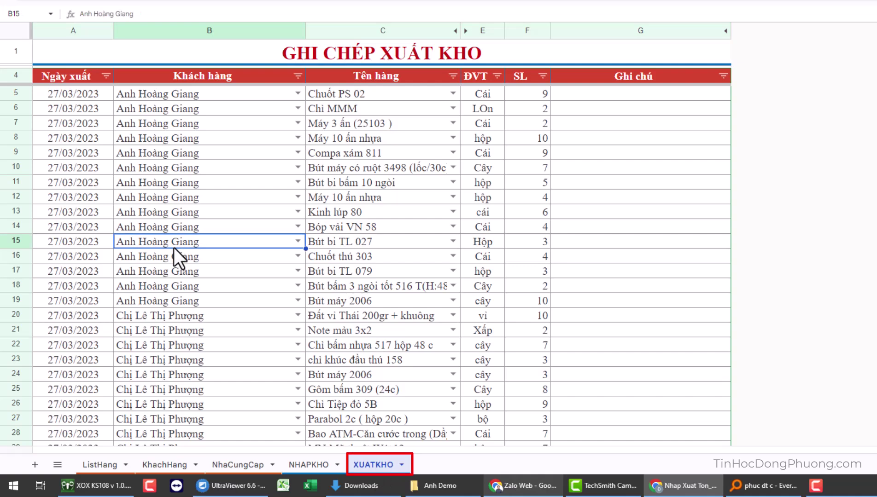
key("ctrl+Down")
left_click(96, 345)
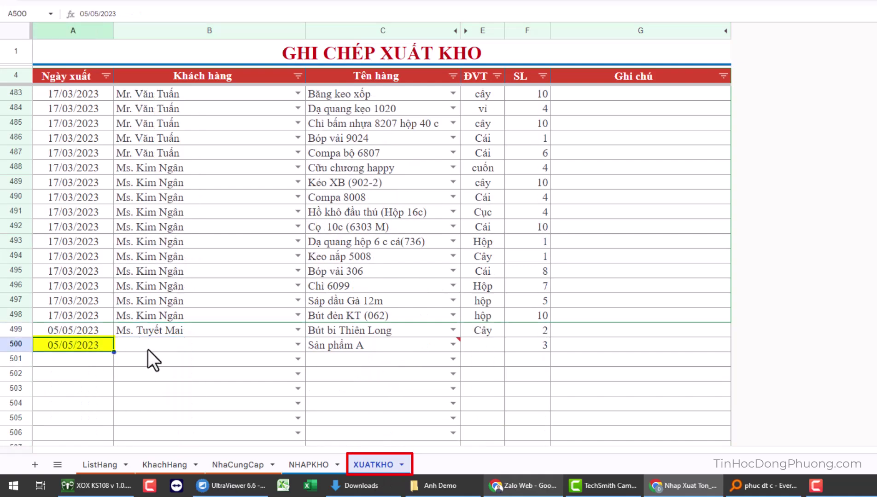
left_click(274, 345)
left_click(298, 345)
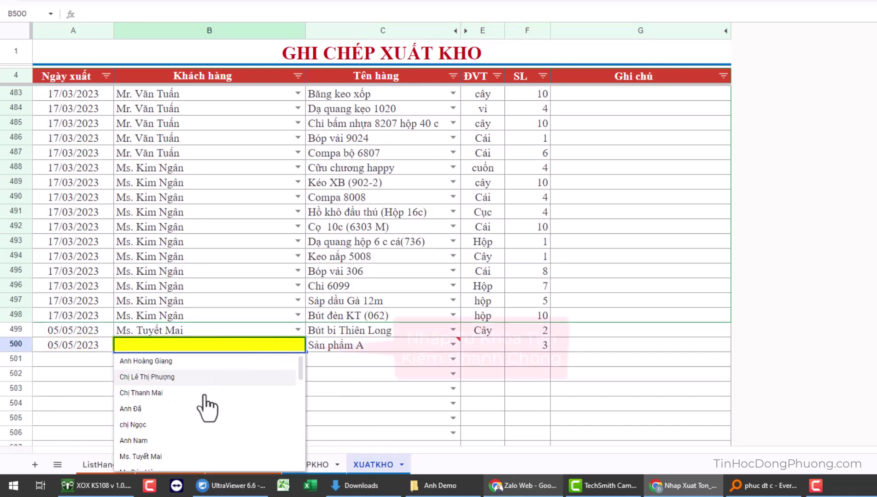
scroll(193, 396, "down", 5)
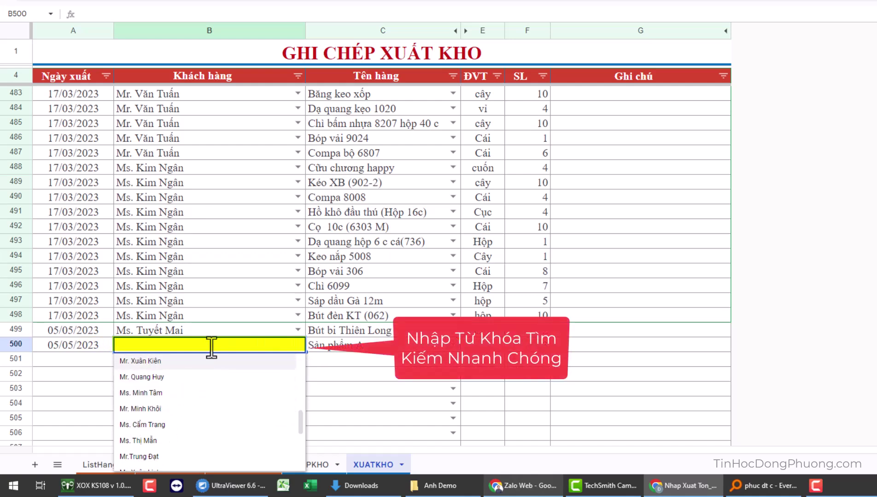
type("tâm")
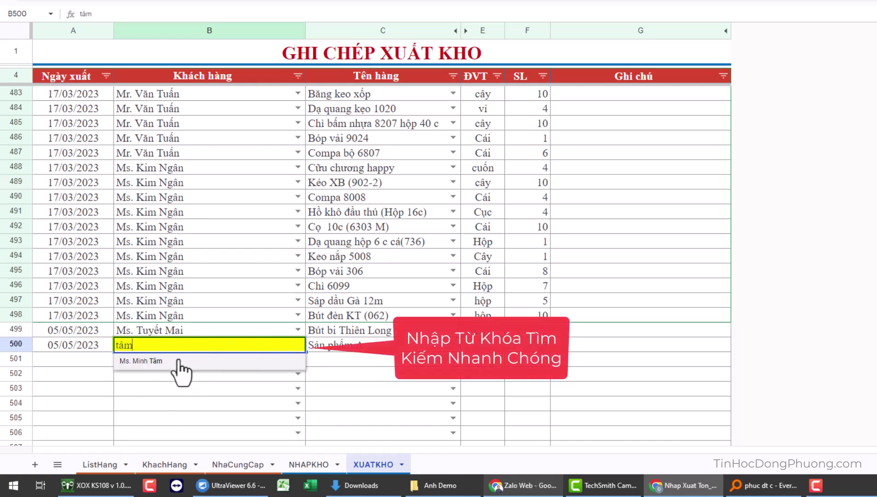
left_click(178, 361)
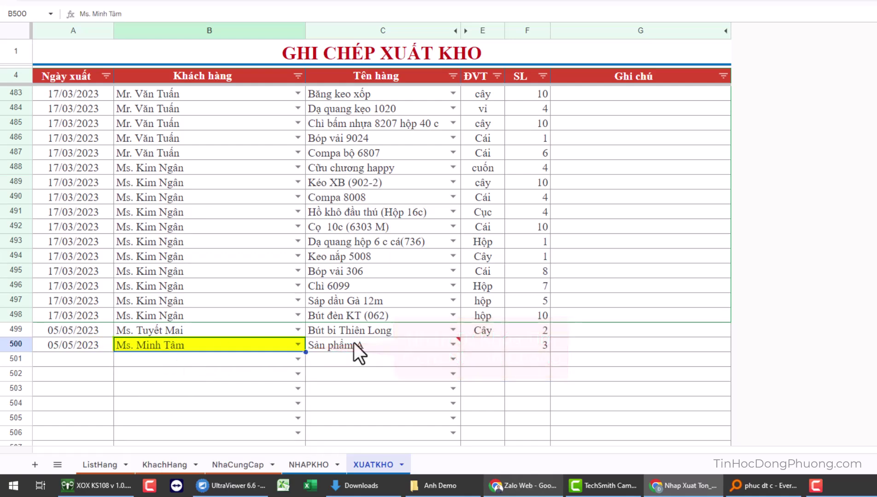
Set row 500's item to Bao kiếng tập nai ĐB and its quantity to 5
left_click(385, 346)
left_click(455, 344)
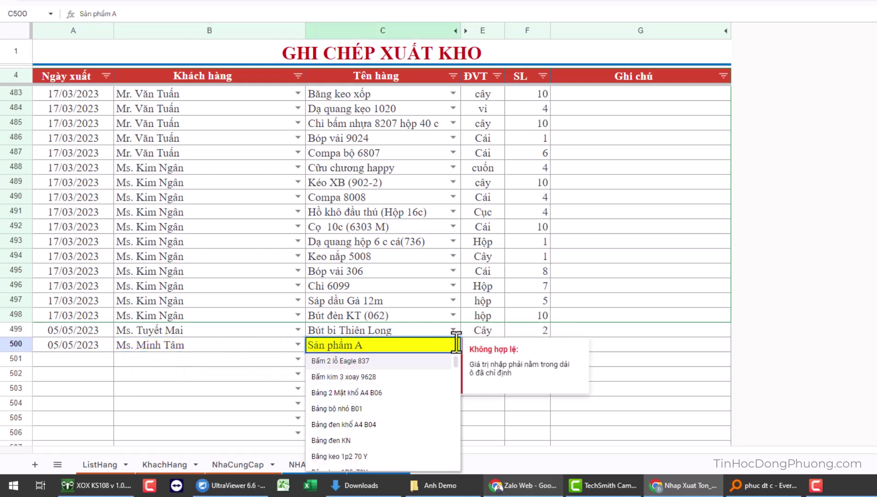
key("ctrl+a")
key("BackSpace")
type("tập")
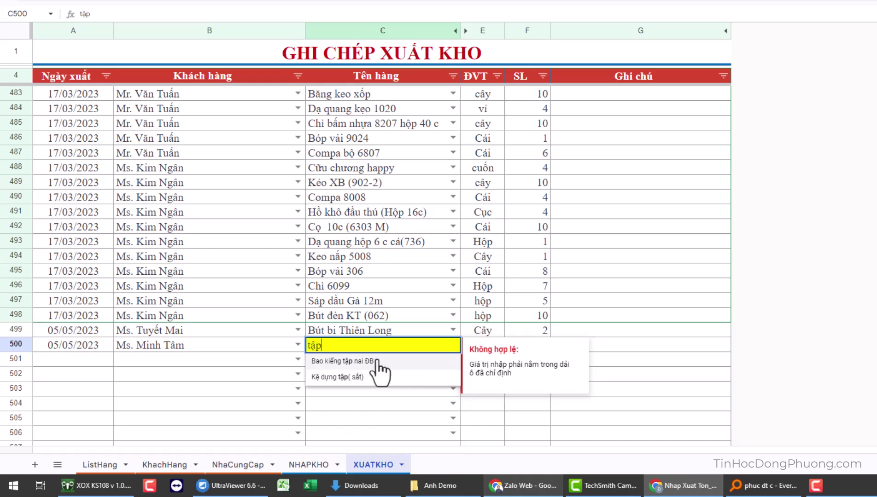
left_click(364, 361)
left_click(611, 406)
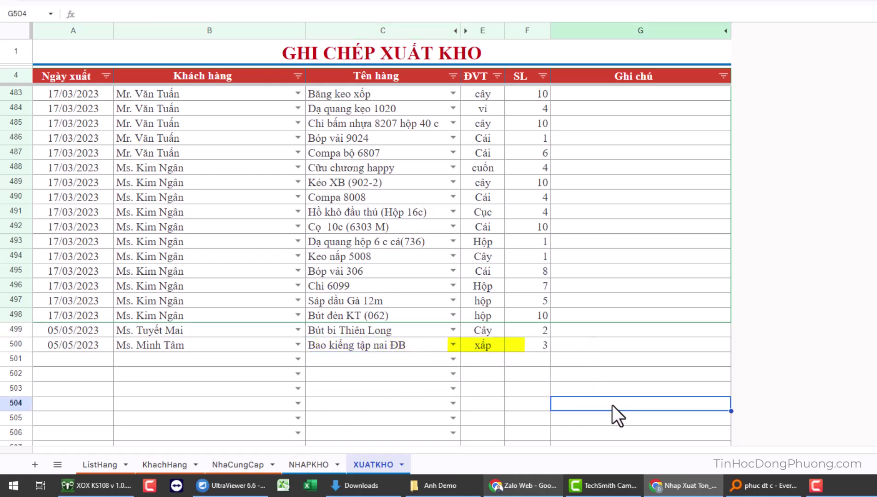
left_click(542, 349)
type("5")
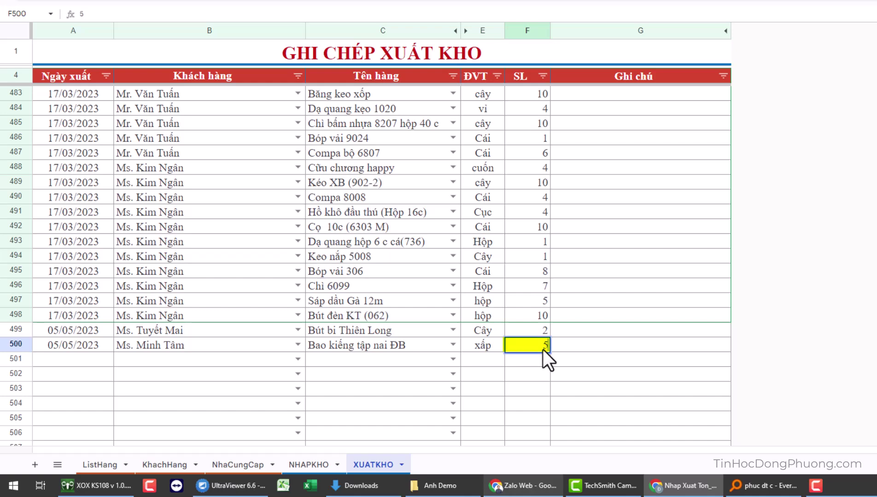
key("Return")
Go back to ListHang and press Cập nhật Tồn kho to recalculate stock
left_click(308, 465)
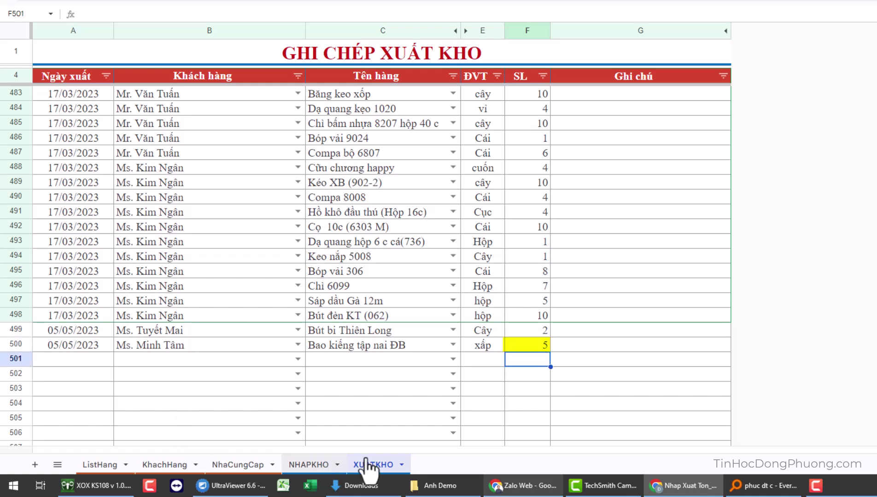
left_click(373, 465)
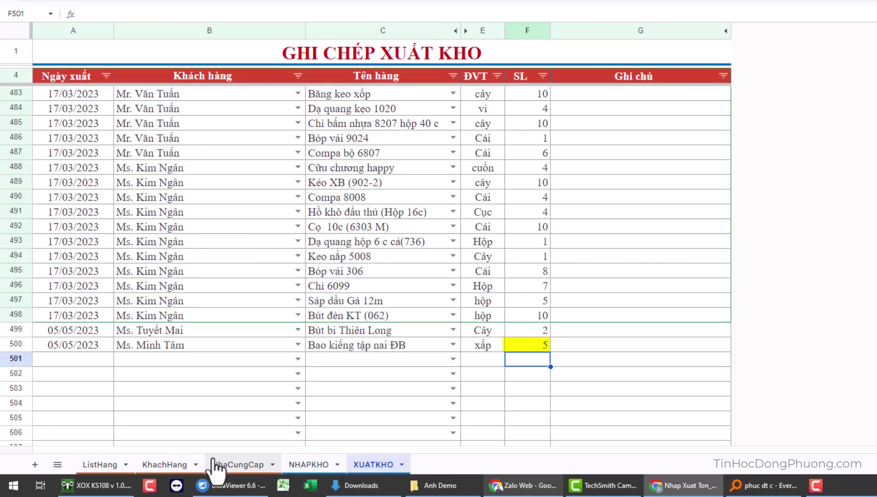
left_click(93, 465)
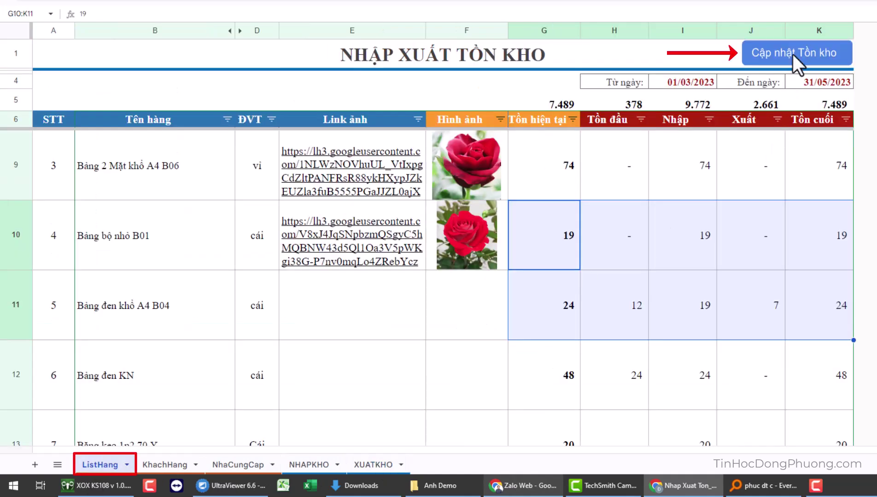
scroll(585, 237, "up", 2)
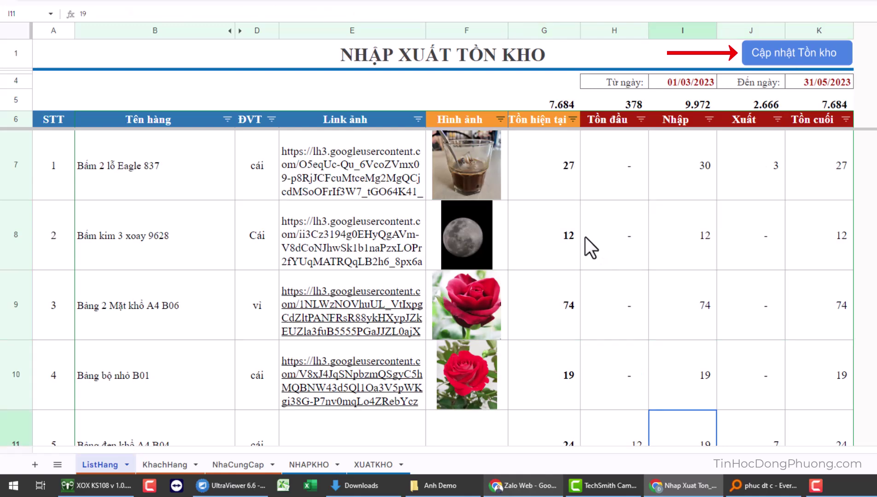
left_click(561, 243)
Check the recalculated figures, such as the first item's incoming 30 and ending stock 27
left_click(603, 240)
left_click(698, 229)
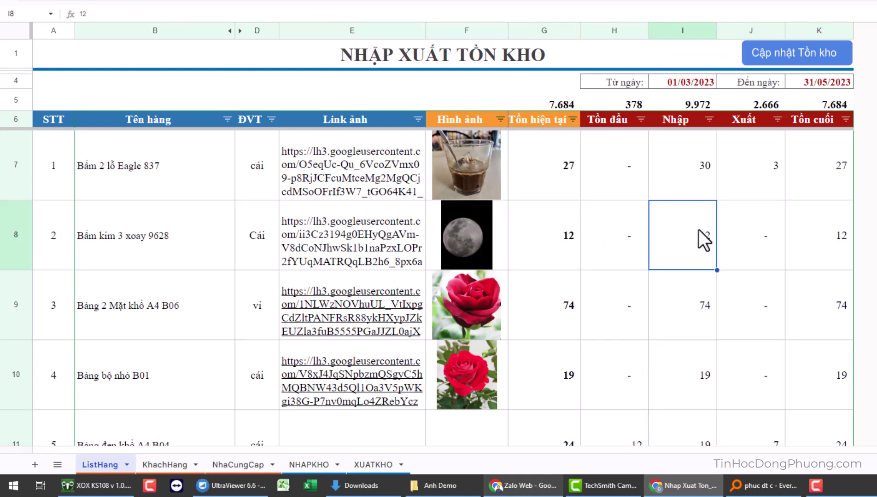
left_click(697, 170)
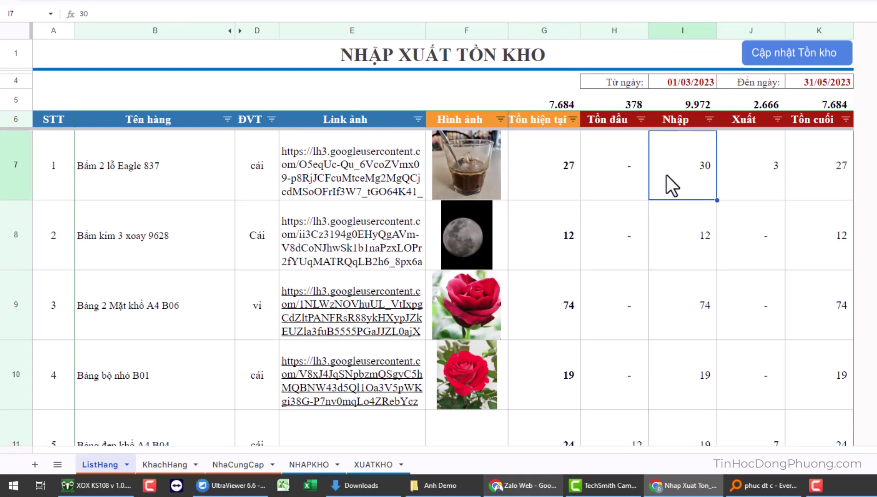
left_click(618, 160)
left_click(681, 164)
scroll(736, 288, "down", 3)
scroll(731, 292, "up", 3)
left_click(614, 179)
left_click(690, 180)
left_click(734, 180)
left_click(795, 183)
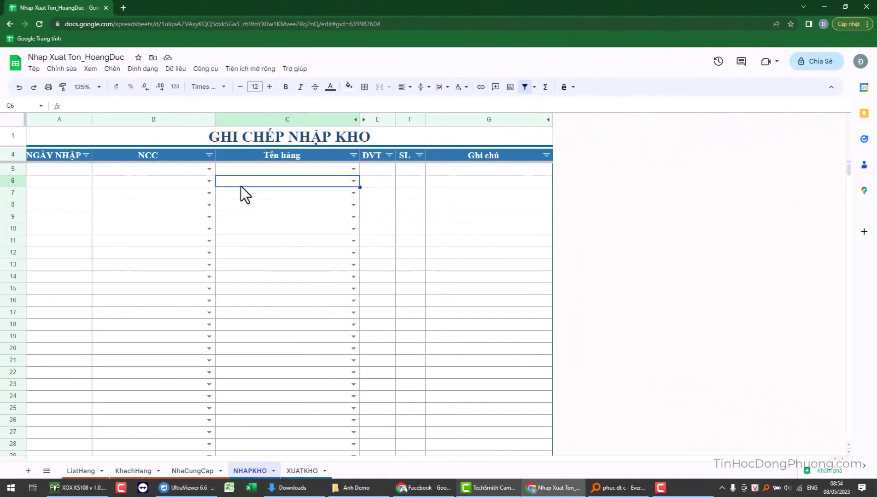
Run Cập nhật Tồn kho on ListHang and confirm the stock figures reset to dashes
left_click(302, 470)
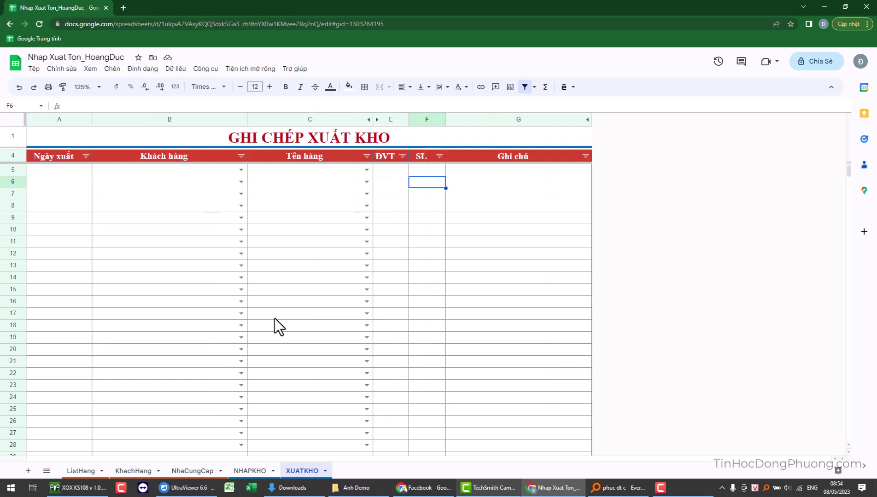
left_click(81, 471)
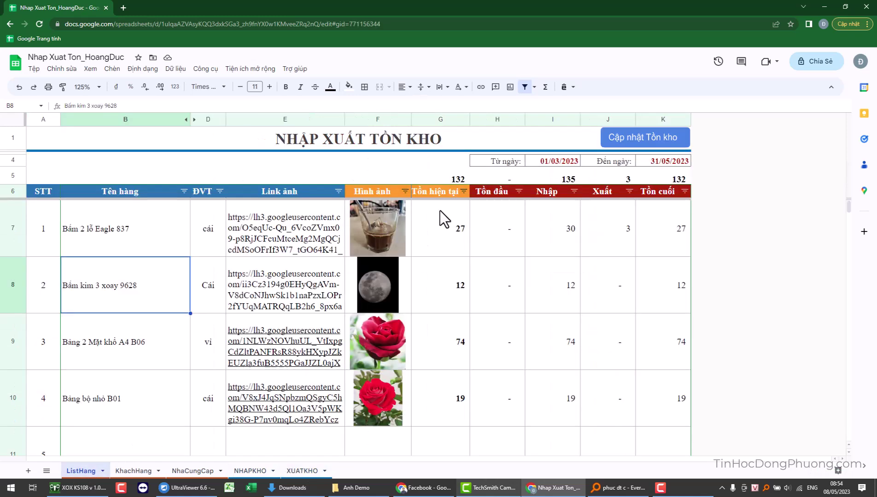
left_click(623, 137)
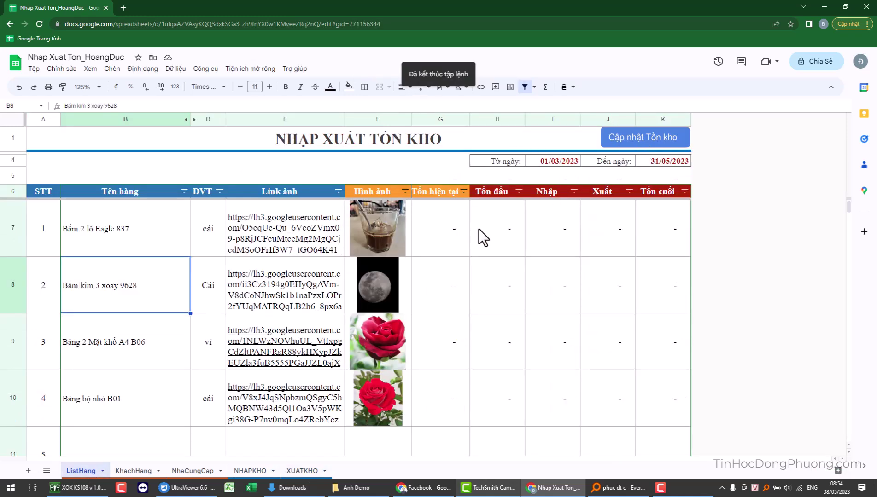
left_click(657, 392)
left_click(552, 287)
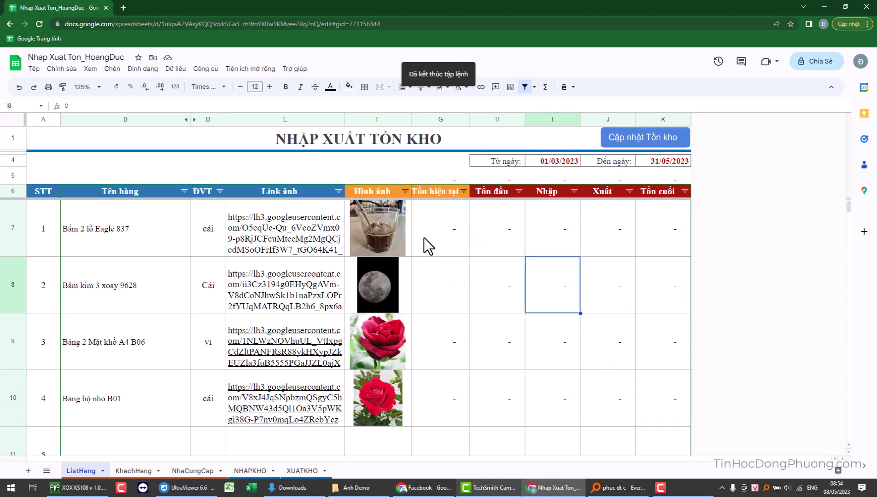
left_click(423, 237)
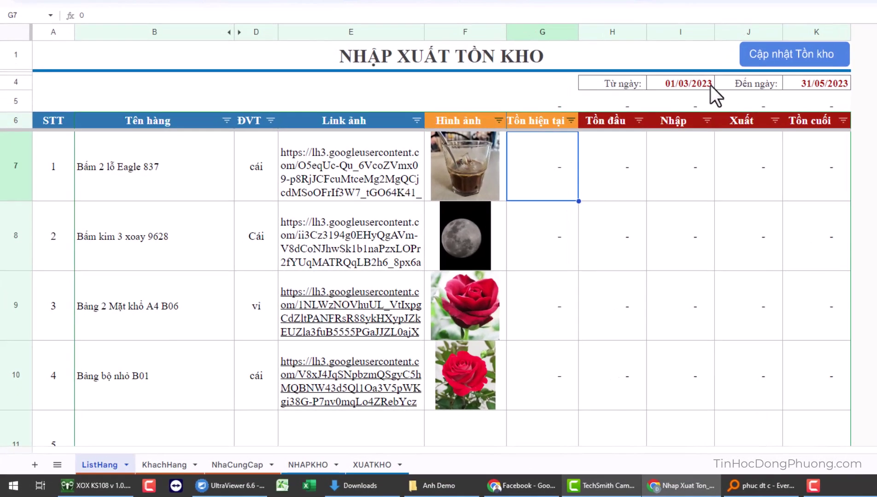
Change the Từ ngày start date to 01/05/2023 and verify the 31/05/2023 end date
left_click(687, 86)
left_click(824, 81)
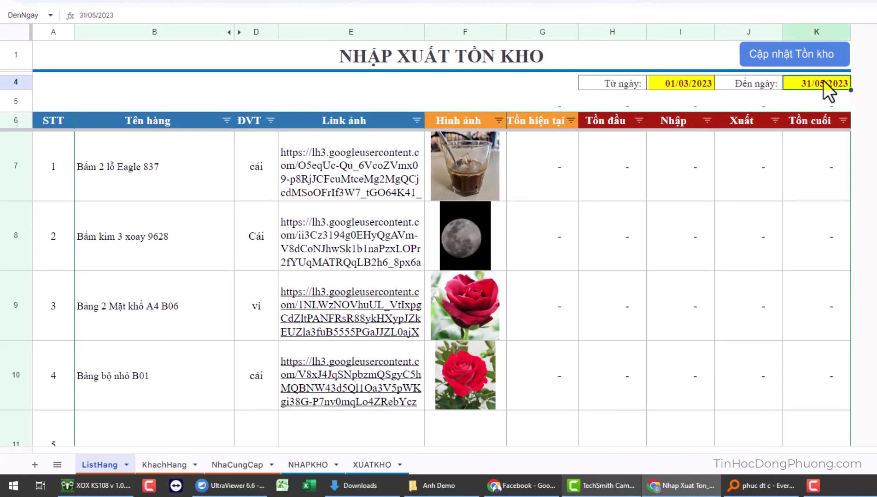
double_click(687, 82)
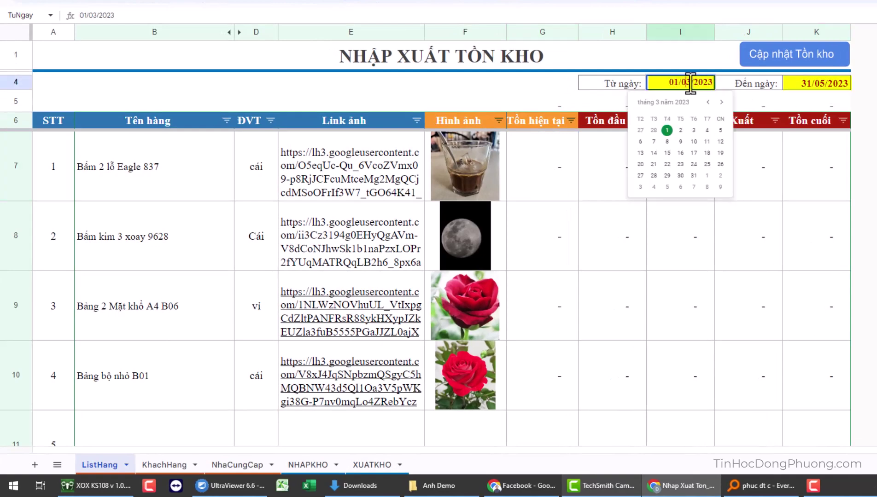
type("5")
key("Return")
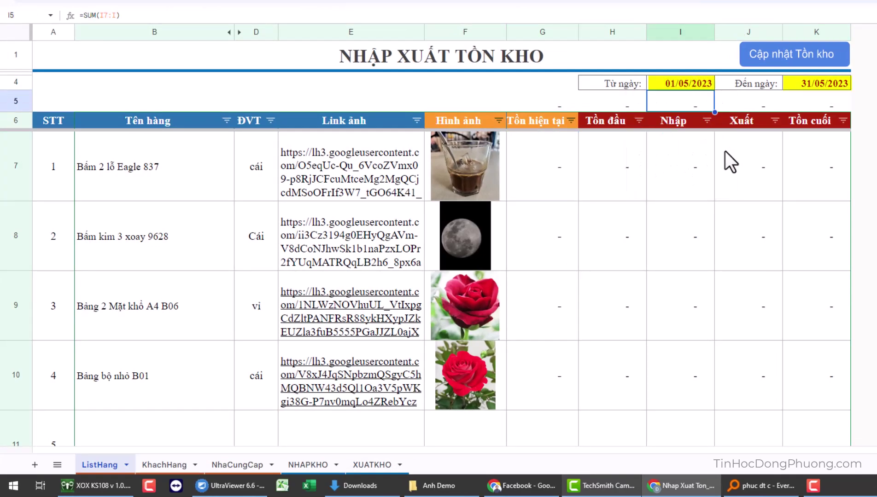
left_click(688, 83)
left_click(824, 86)
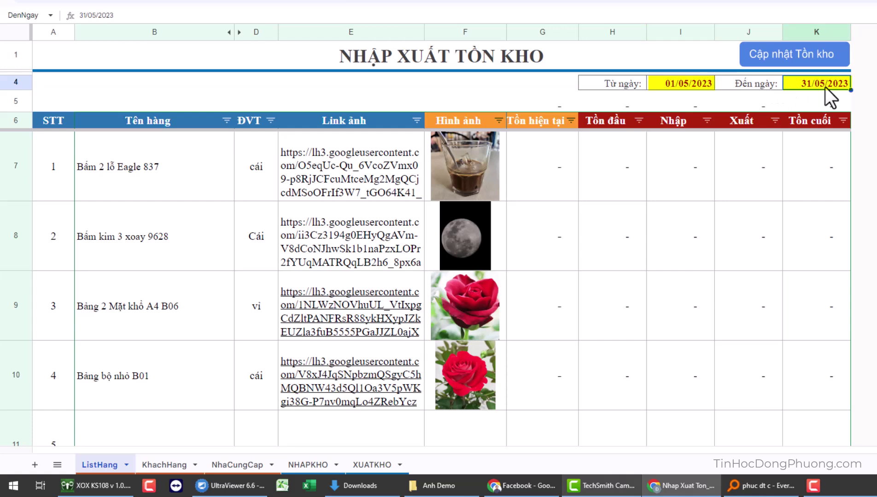
left_click(690, 84)
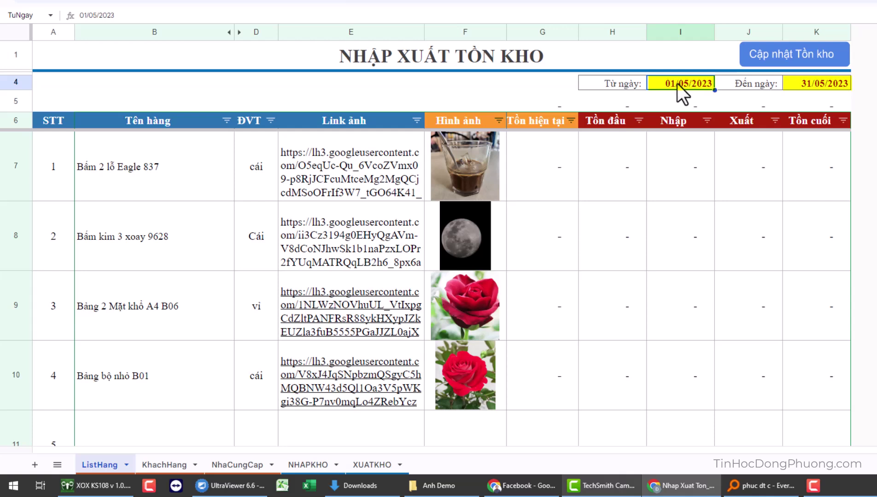
left_click(823, 85)
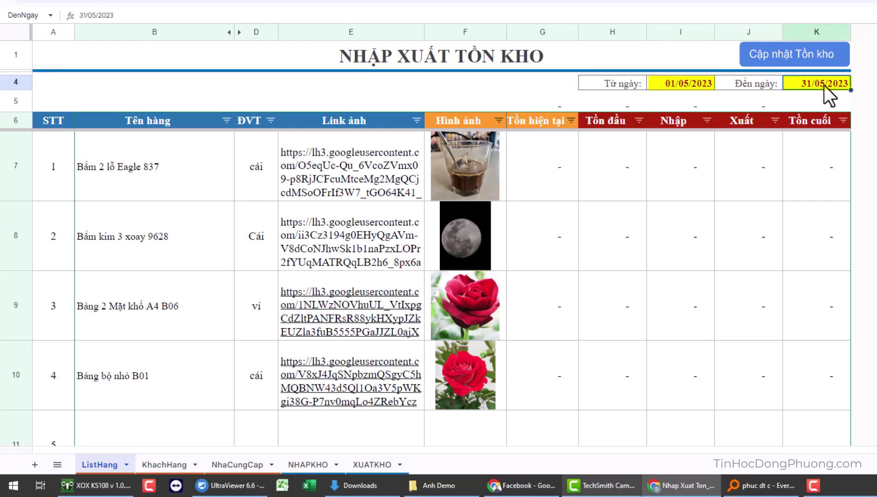
left_click(701, 195)
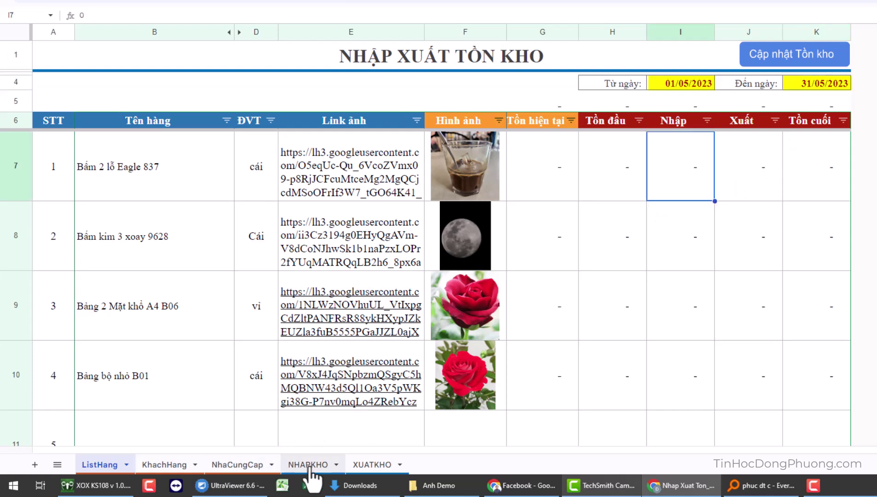
Copy the four product names B7:B10 from the ListHang sheet
left_click(388, 464)
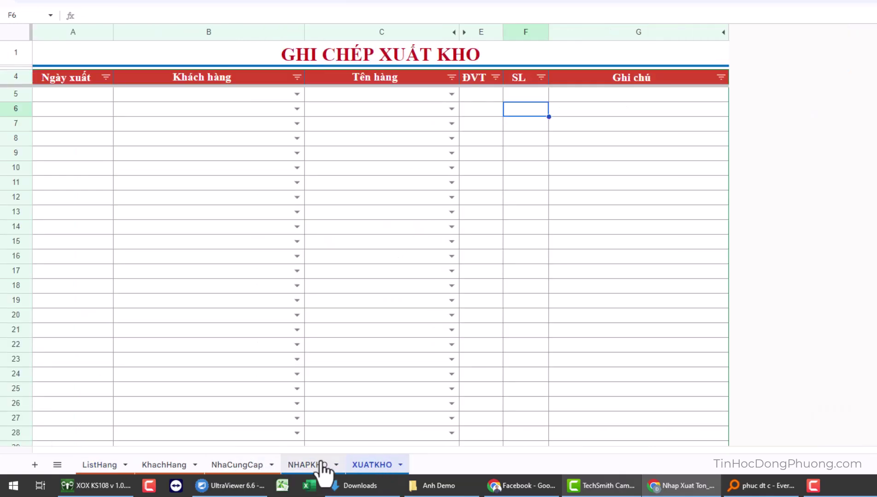
left_click(308, 464)
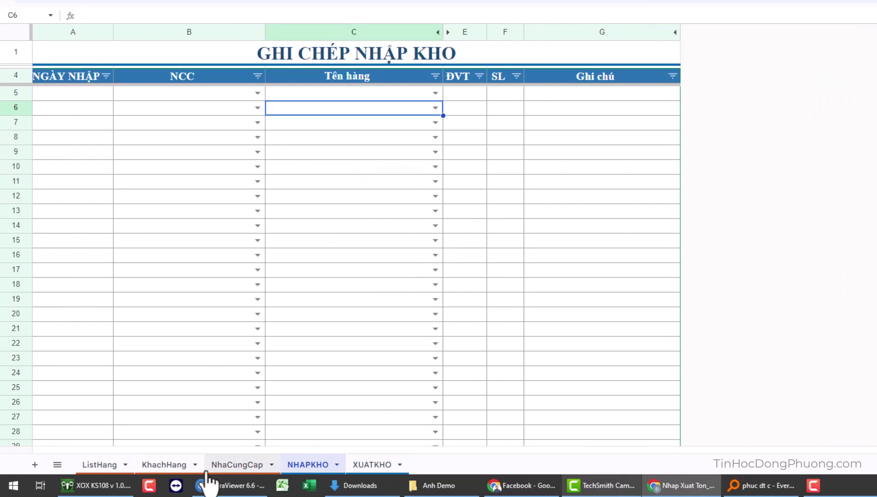
left_click(99, 465)
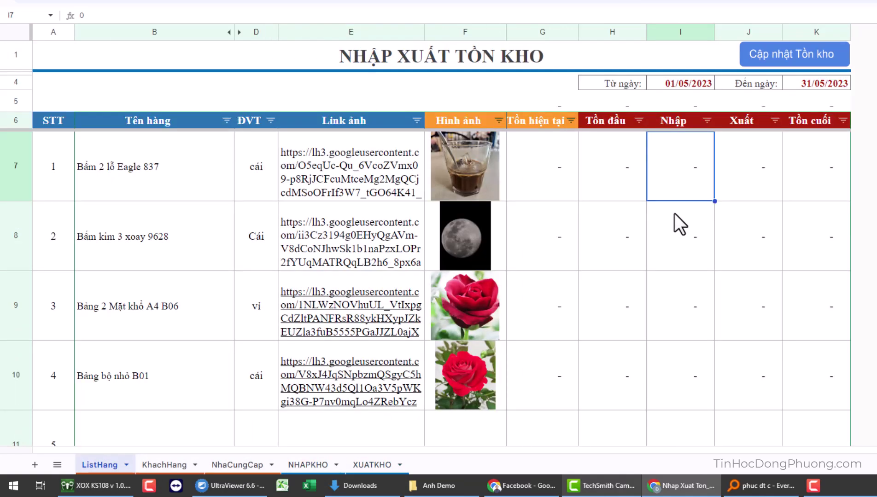
left_click(209, 178)
left_click_drag(155, 164, 253, 380)
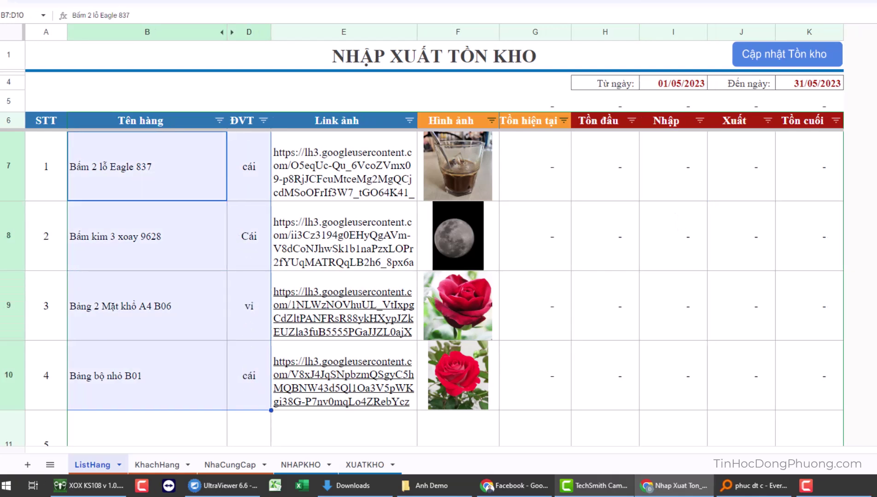
left_click(821, 492)
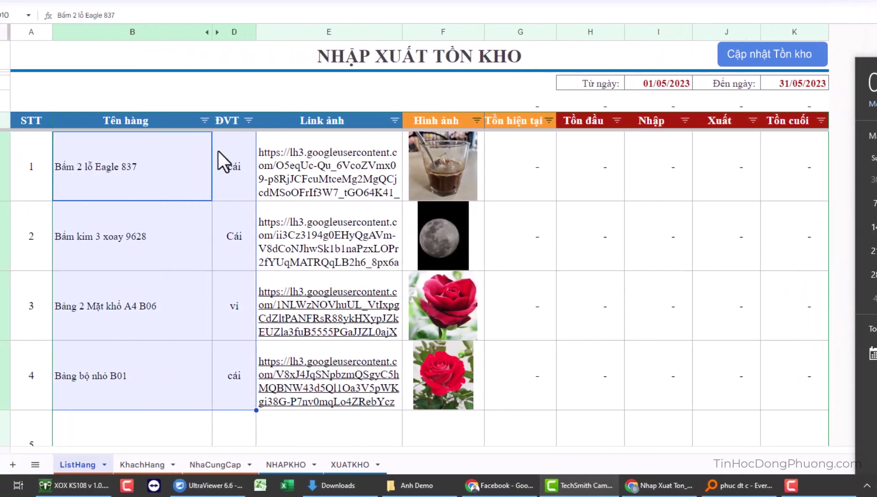
left_click(193, 161)
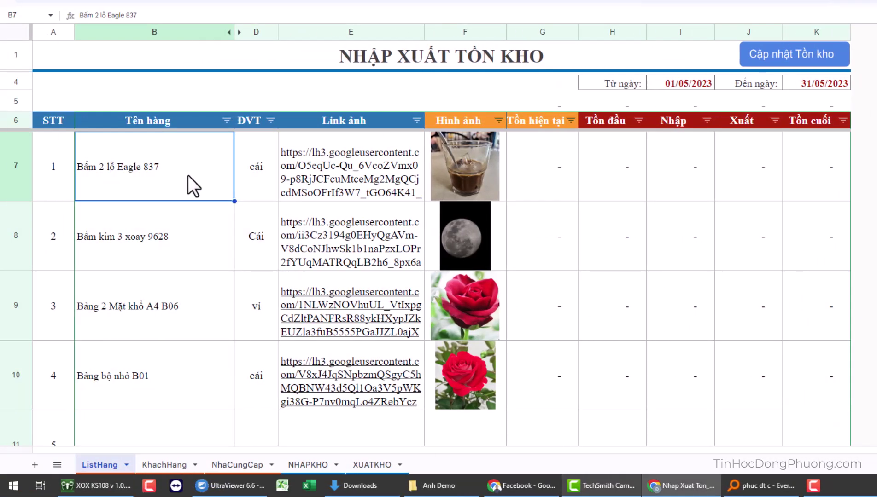
mouse_move(184, 157)
left_mouse_down()
mouse_move(267, 368)
mouse_move(221, 371)
left_mouse_up()
right_click(137, 231)
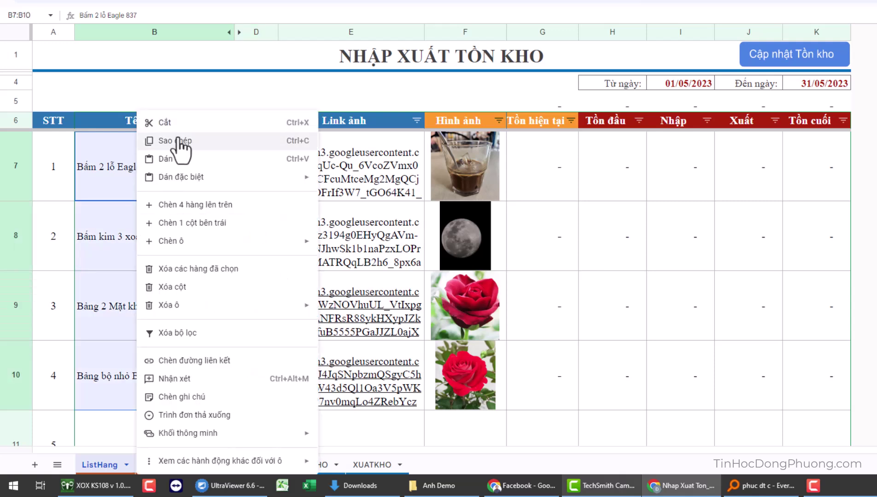
left_click(175, 140)
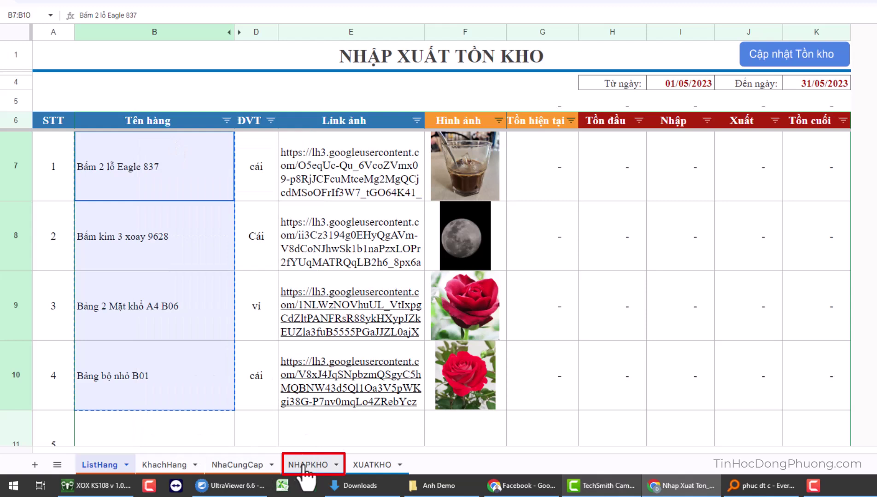
Paste the names as values only into NHAPKHO starting at C5
left_click(304, 465)
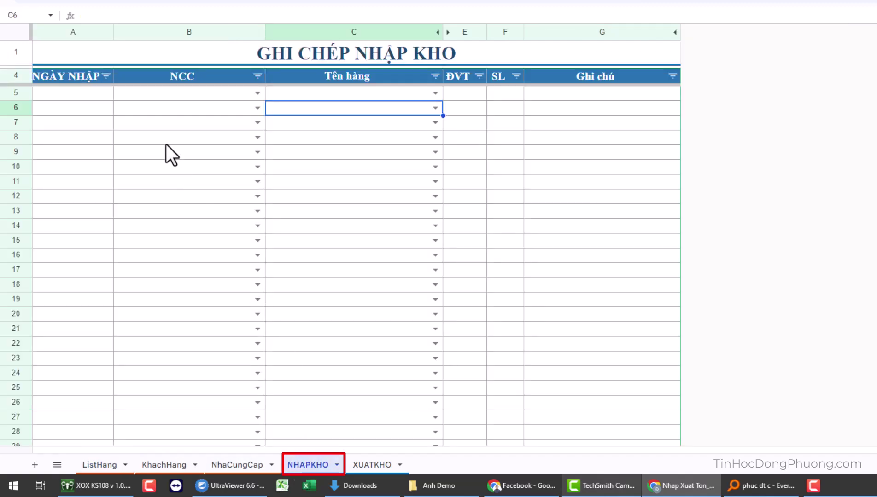
right_click(324, 92)
mouse_move(370, 149)
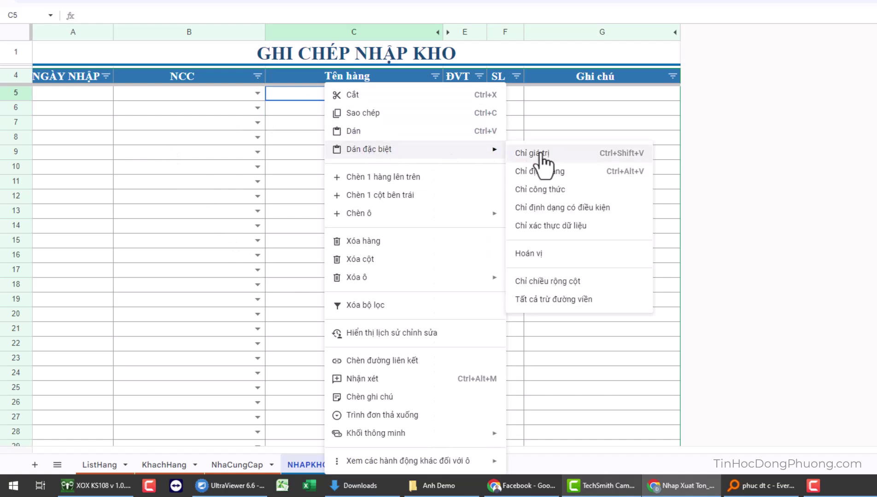
left_click(534, 154)
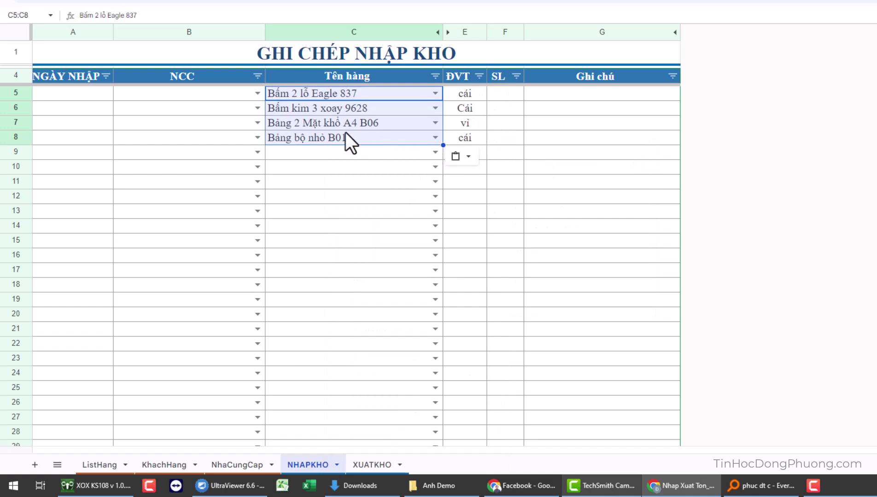
Enter quantities 10, 20, 30 and 40 into F5:F8
left_click(503, 97)
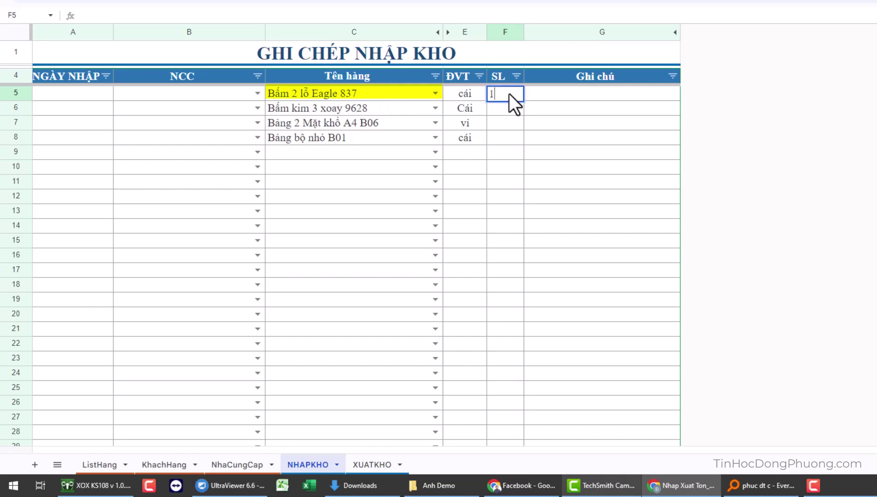
type("10")
key("Return")
type("20")
key("Return")
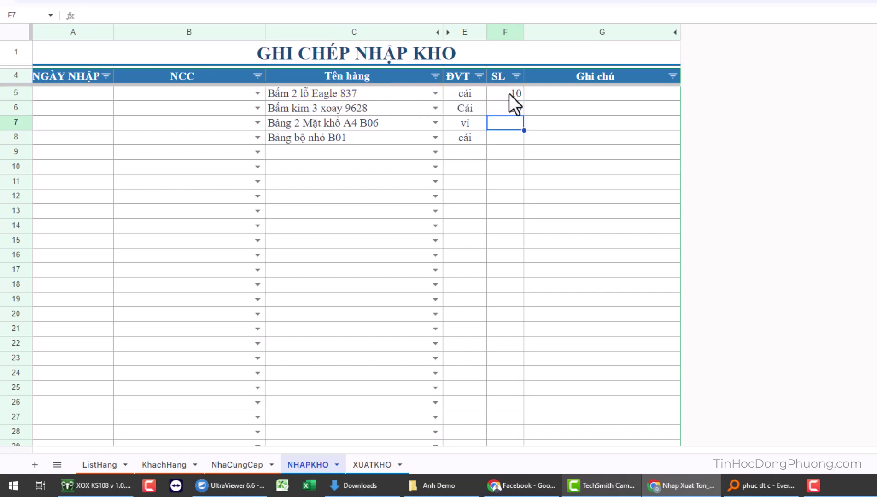
type("30")
key("Return")
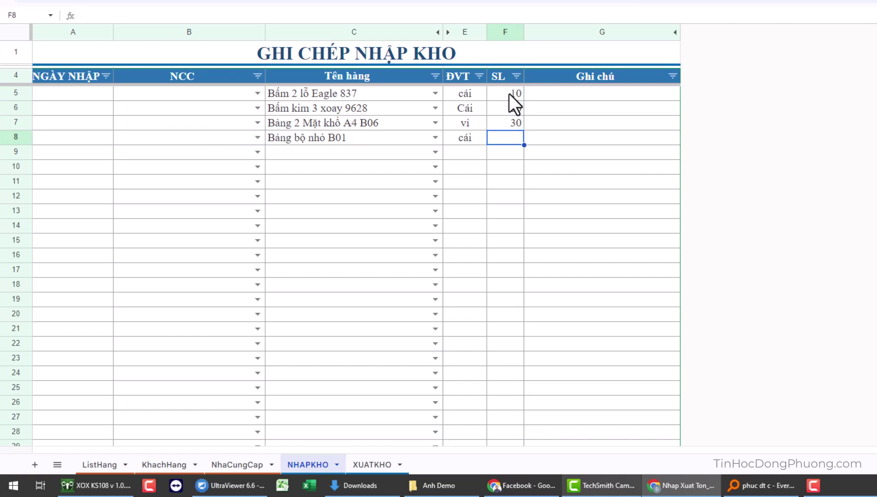
type("40")
key("Return")
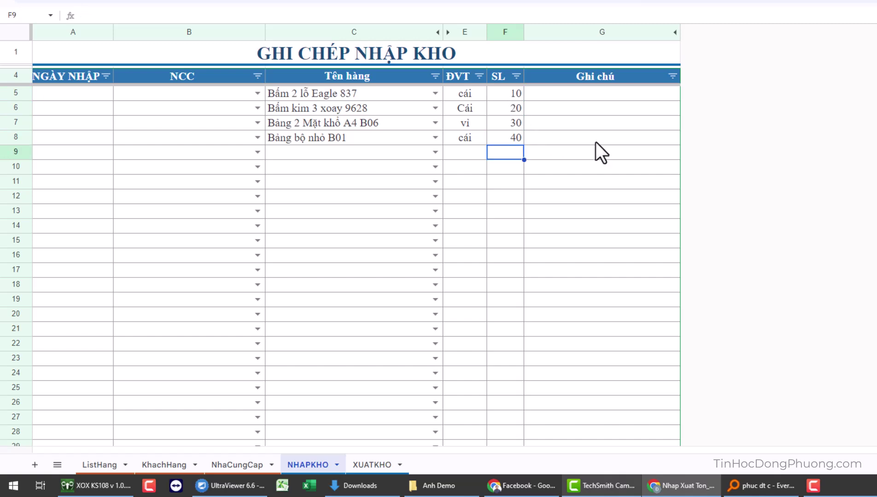
Put 30/04/2023 in A5 and fill it down through A8 with Ctrl+D
left_click(83, 96)
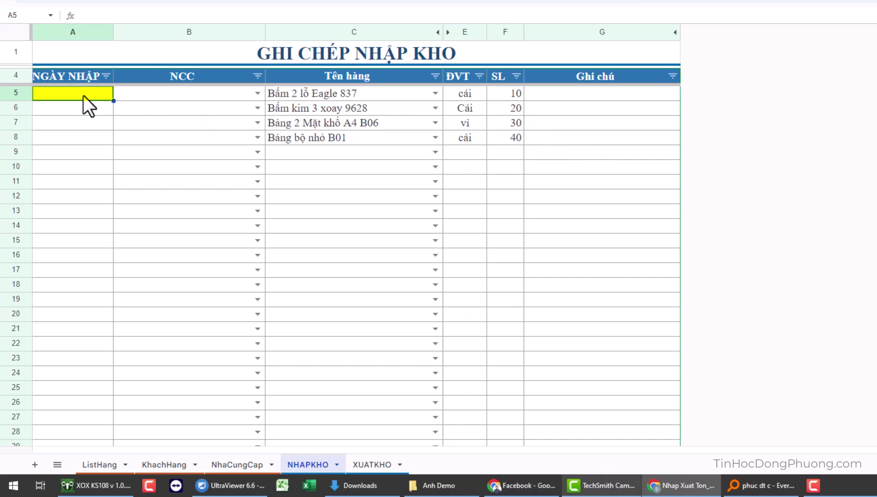
type("30/")
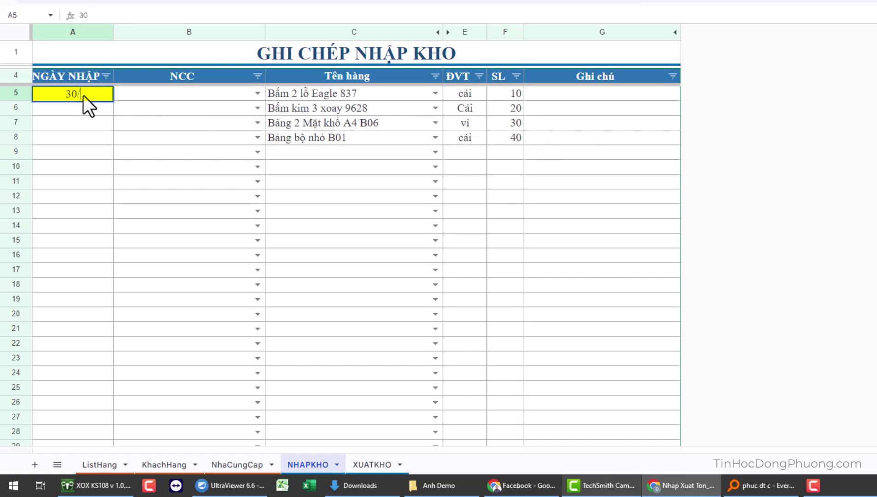
type("04/2023")
key("Return")
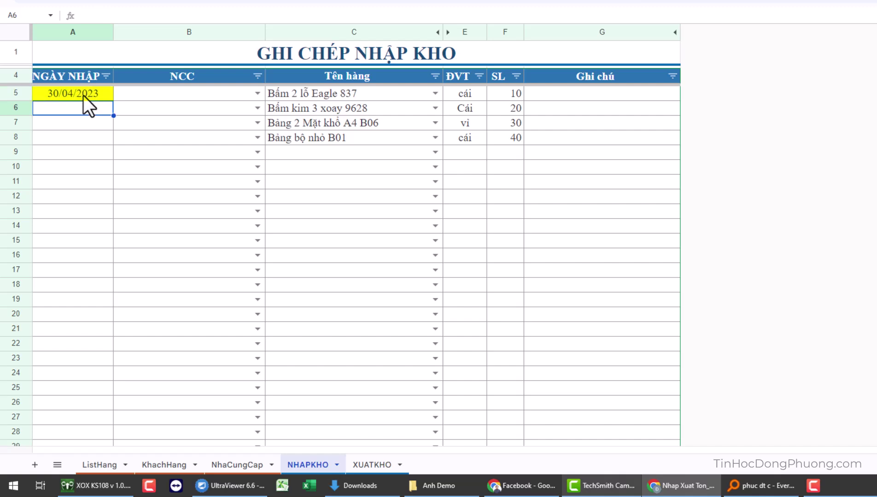
left_click(83, 95)
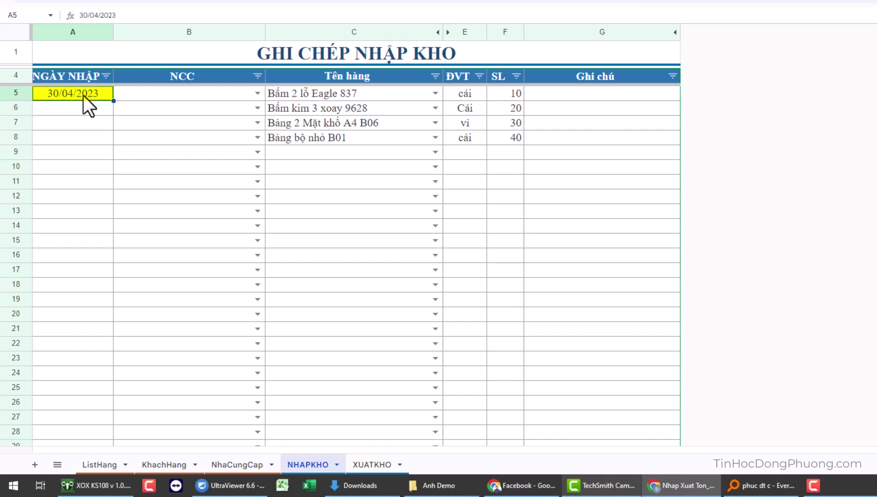
left_click_drag(82, 96, 82, 144)
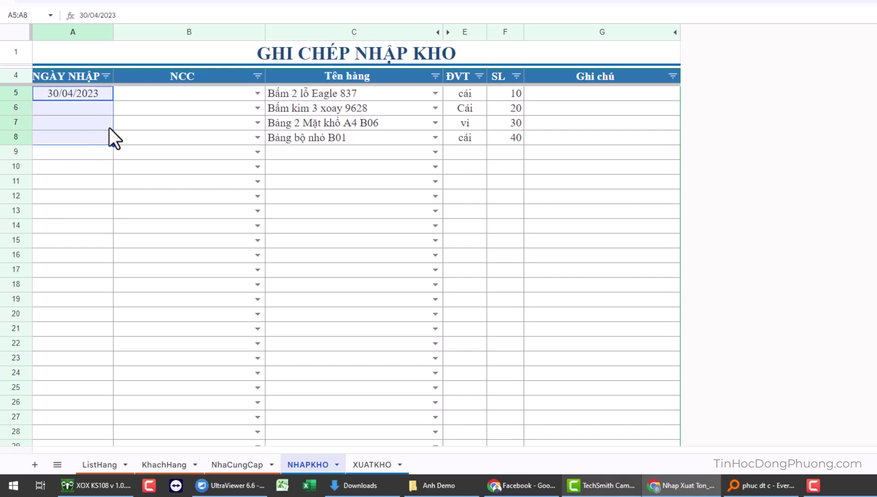
key("ctrl+d")
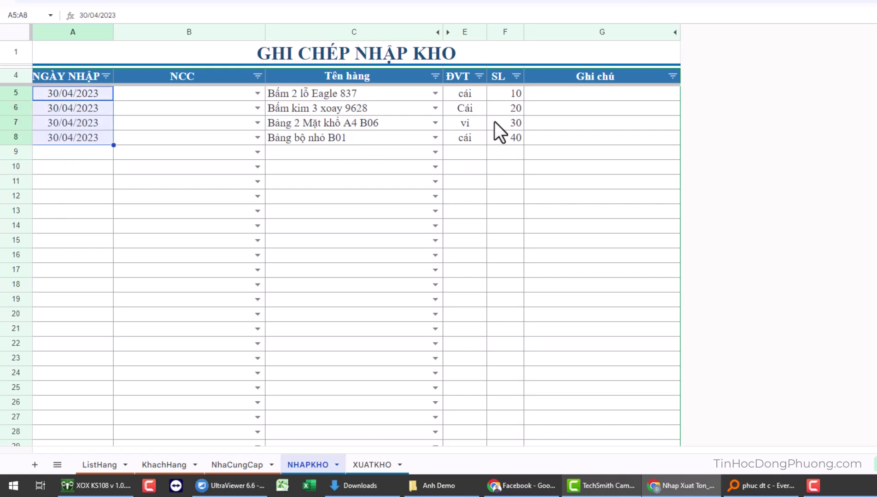
left_click(162, 99)
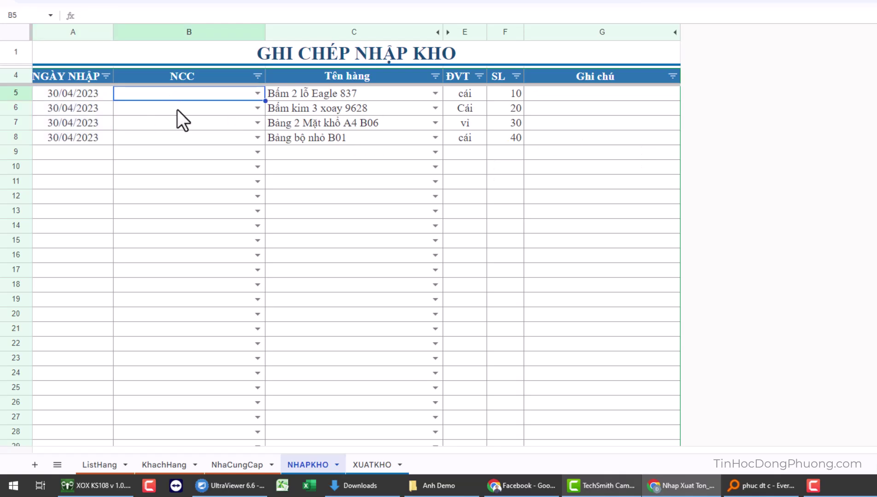
Check ListHang's 01/05–31/05/2023 period and opening stock 10, 20, 30, 40 in H7:H10
left_click(98, 466)
left_click(688, 87)
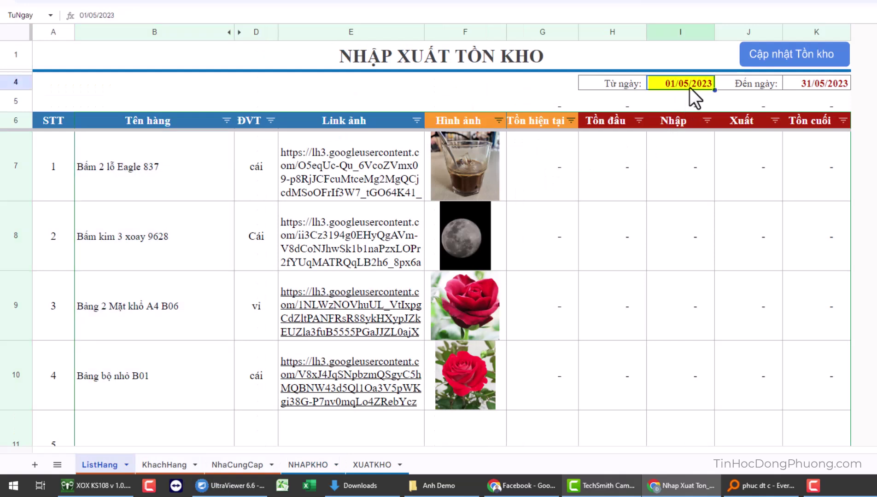
left_click(826, 87)
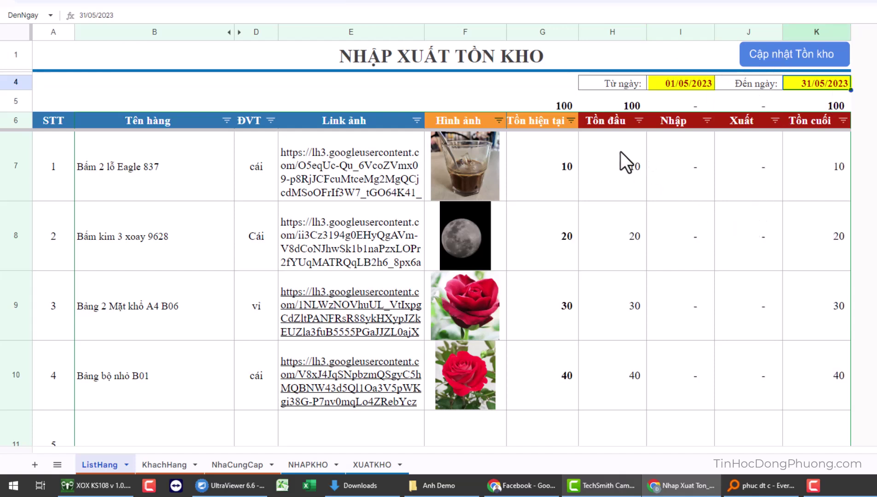
left_click_drag(620, 152, 624, 388)
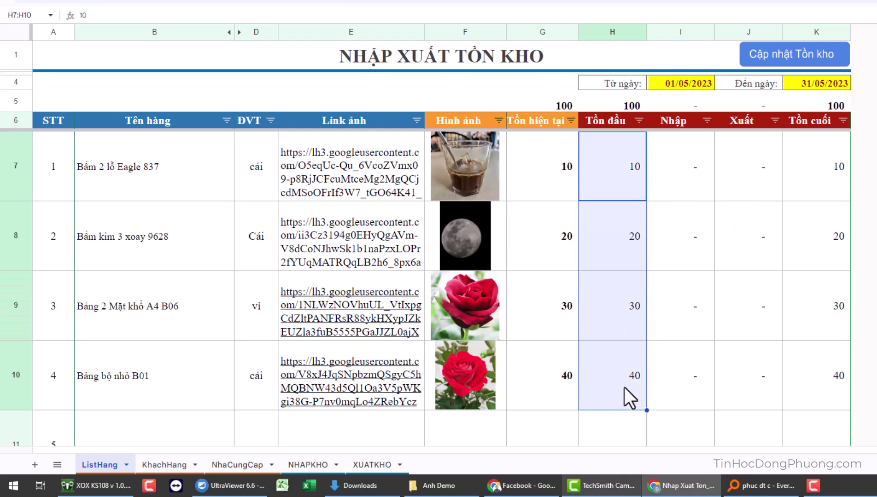
left_click(630, 170)
left_click(618, 252)
left_click(627, 318)
left_click(634, 384)
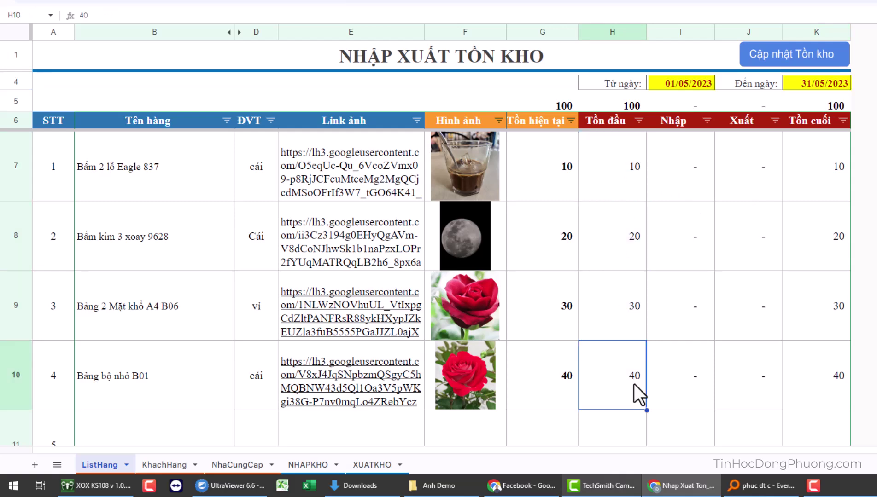
left_click(727, 167)
left_click(689, 170)
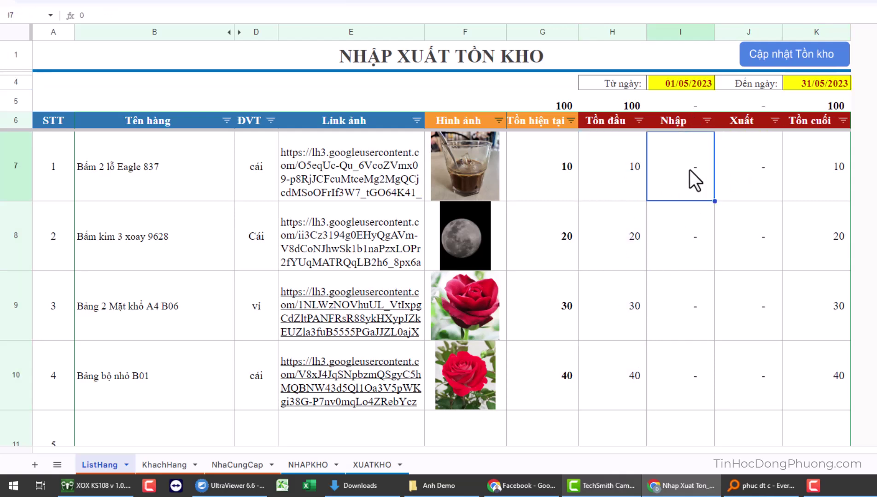
Select the opening stock H7:H10, closing stock K7:K10 and current stock G7:G10 values
left_click(728, 171)
left_click_drag(639, 175, 621, 369)
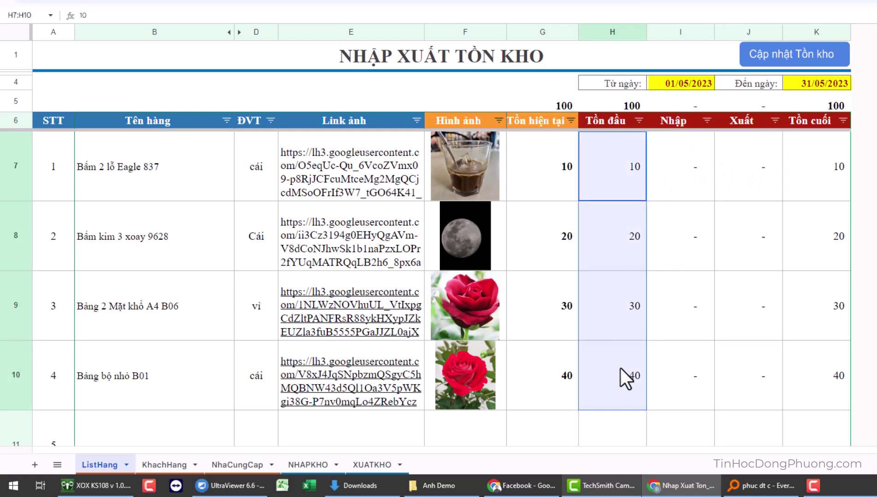
left_click_drag(831, 166, 824, 376)
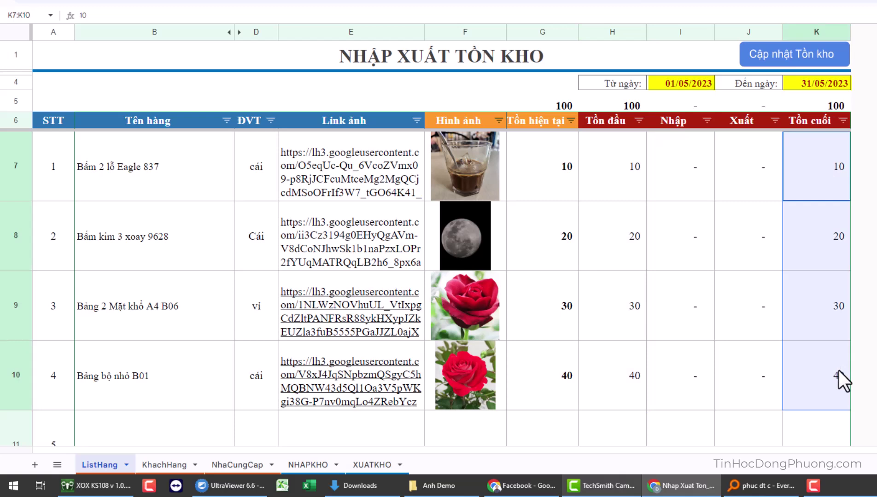
left_click_drag(564, 183, 542, 362)
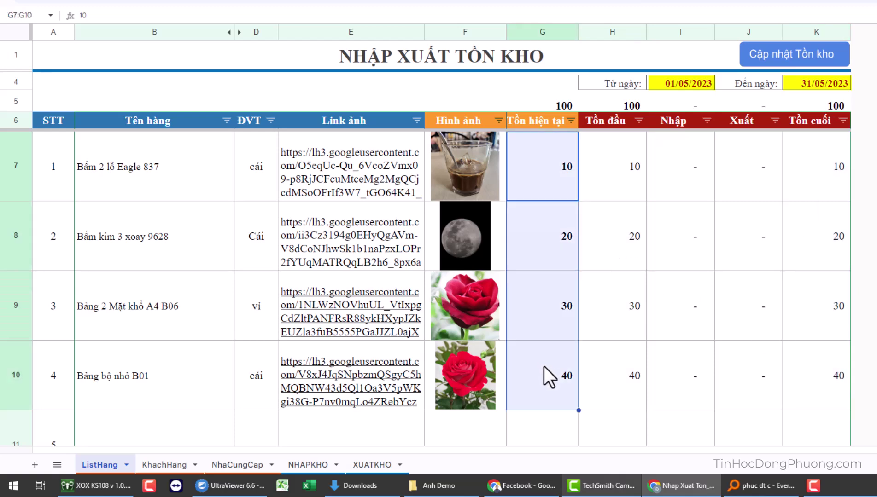
Set the report period to 01/01/2024 in I4 and 31/01/2024 in K4
left_click(686, 81)
left_click(815, 82)
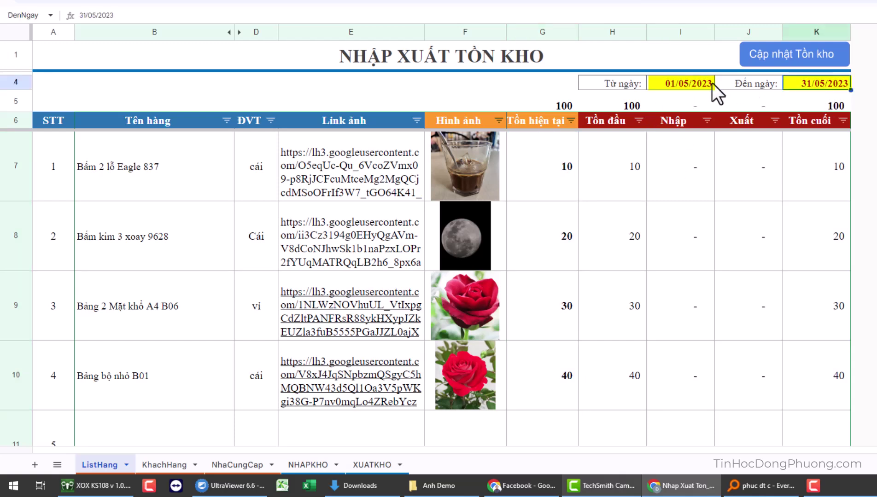
left_click(710, 83)
left_click(801, 83)
Check the first item's current stock, product names B7:B10 and closing stock K7:K10
left_click(552, 182)
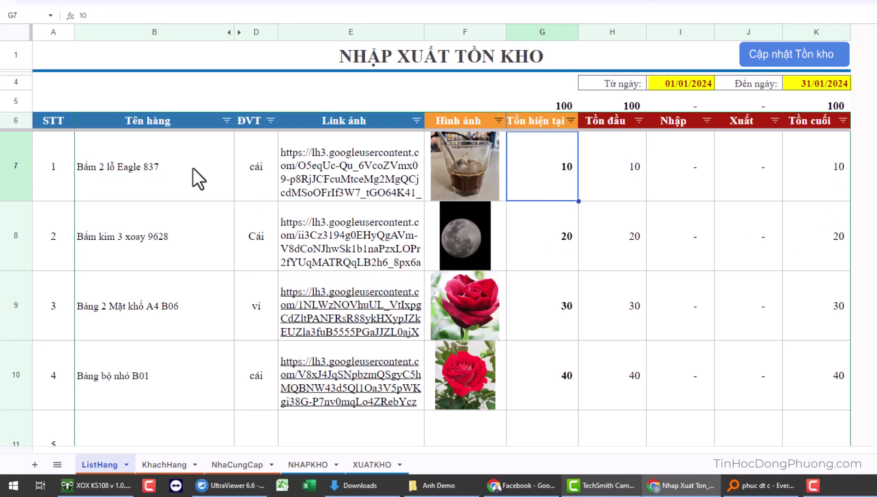
left_click_drag(193, 168, 156, 374)
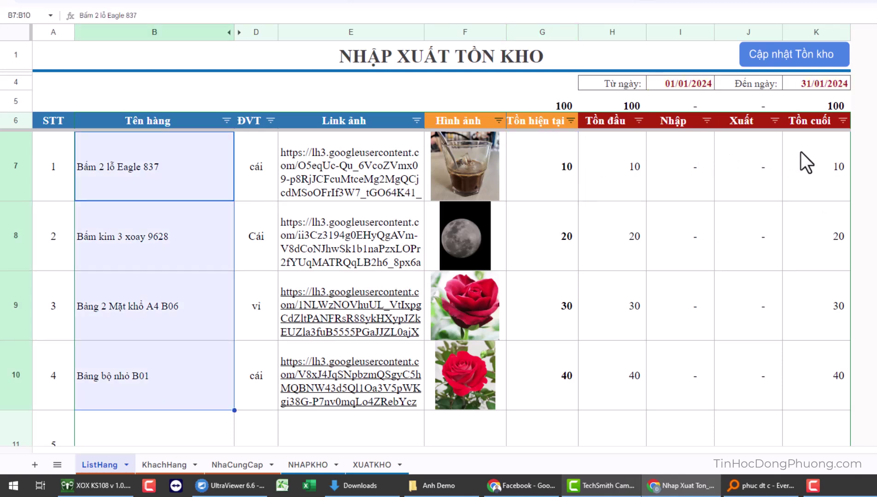
left_click_drag(806, 162, 792, 375)
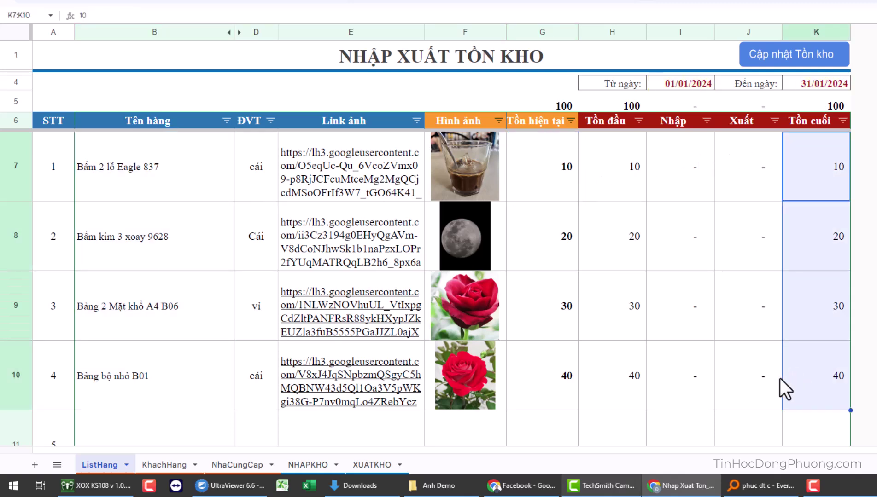
Review the NHAPKHO entries: import date A5, quantity 30 in F7, and empty row 11
left_click(298, 465)
left_click(80, 93)
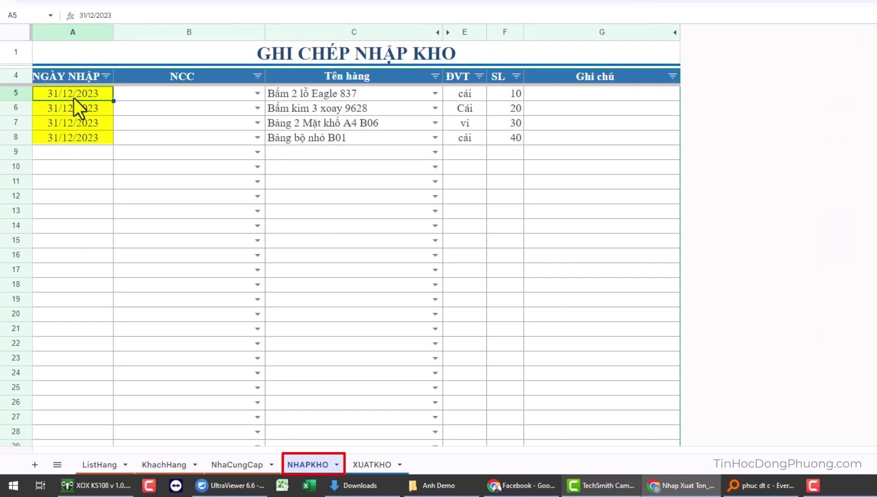
left_click(82, 184)
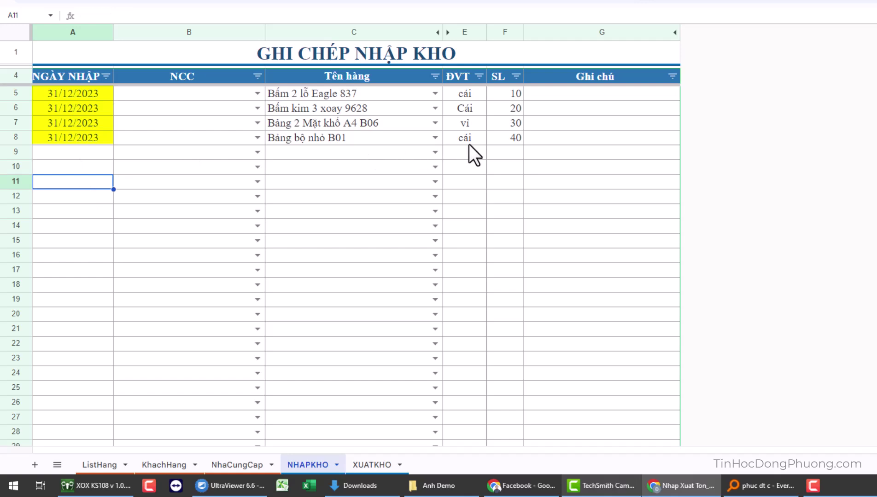
left_click(518, 128)
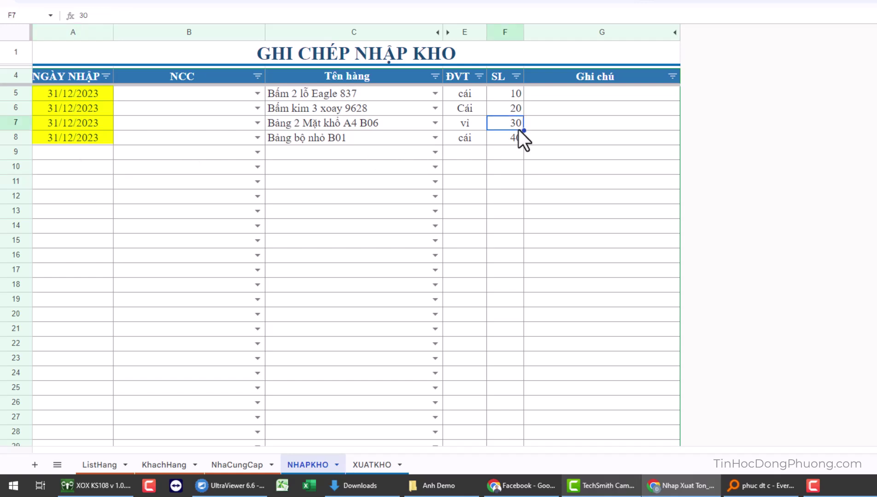
left_click(382, 180)
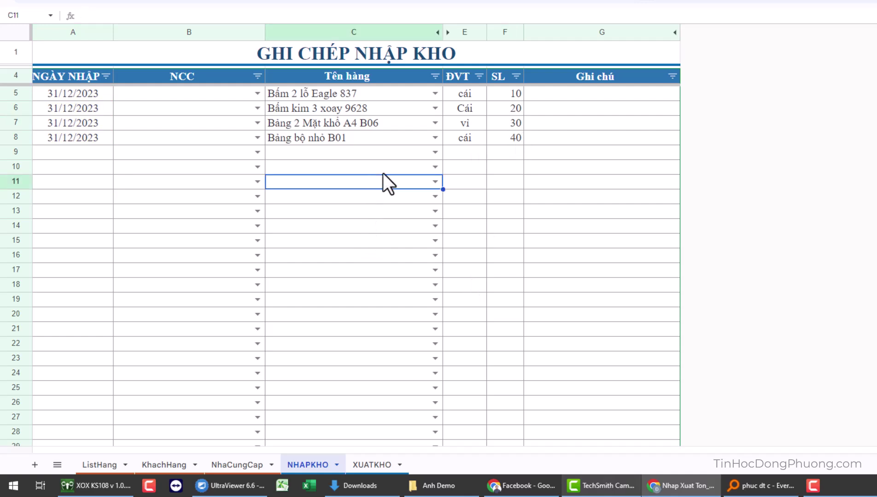
Glance at XUATKHO, then step along NHAPKHO row 9 from date to note cell
left_click(372, 465)
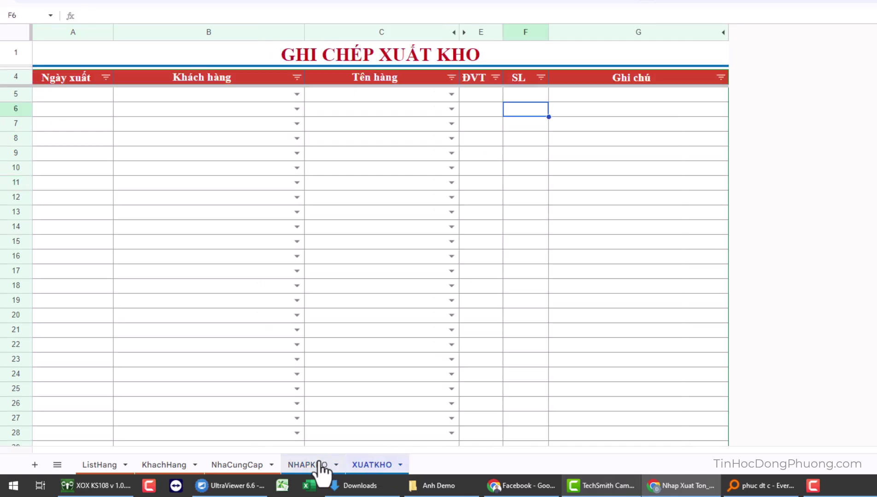
left_click(318, 465)
left_click(240, 148)
left_click(86, 153)
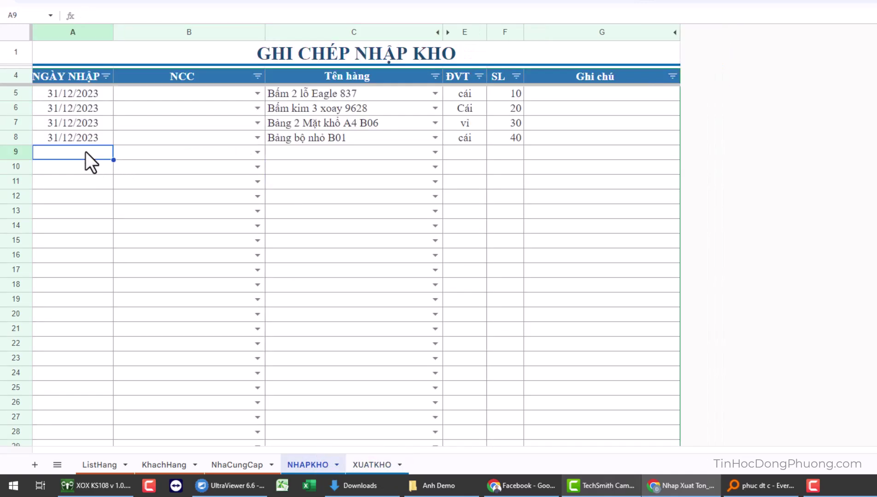
left_click(184, 153)
left_click(350, 157)
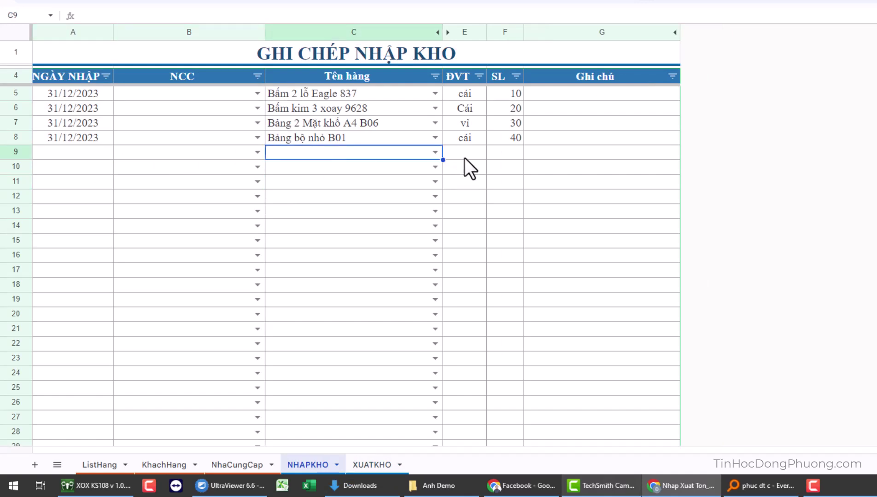
left_click(464, 156)
left_click(517, 152)
left_click(596, 155)
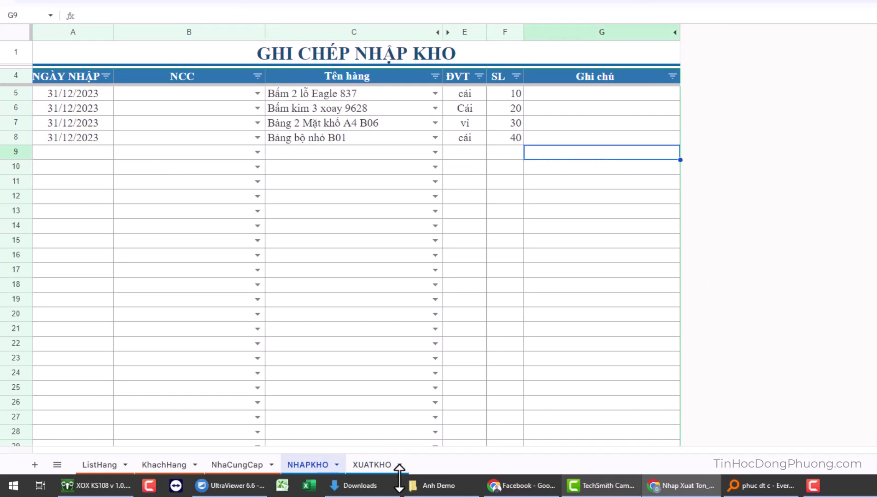
Browse the empty XUATKHO goods-issued log
left_click(371, 465)
scroll(550, 234, "down", 3)
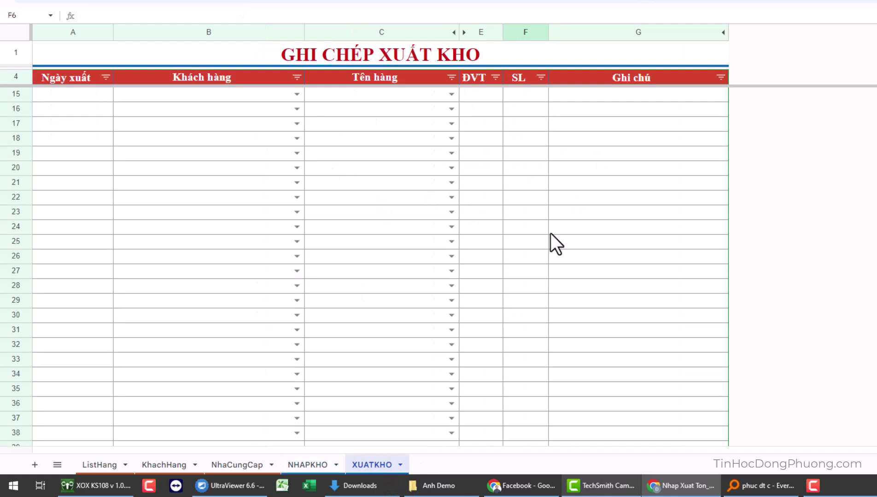
scroll(550, 234, "up", 3)
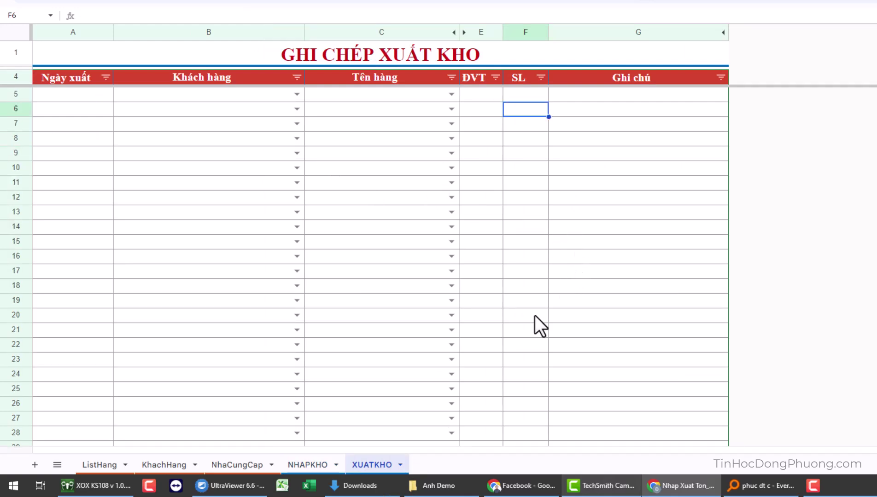
Return to the ListHang summary, then load the Google homepage in a new tab
left_click(100, 465)
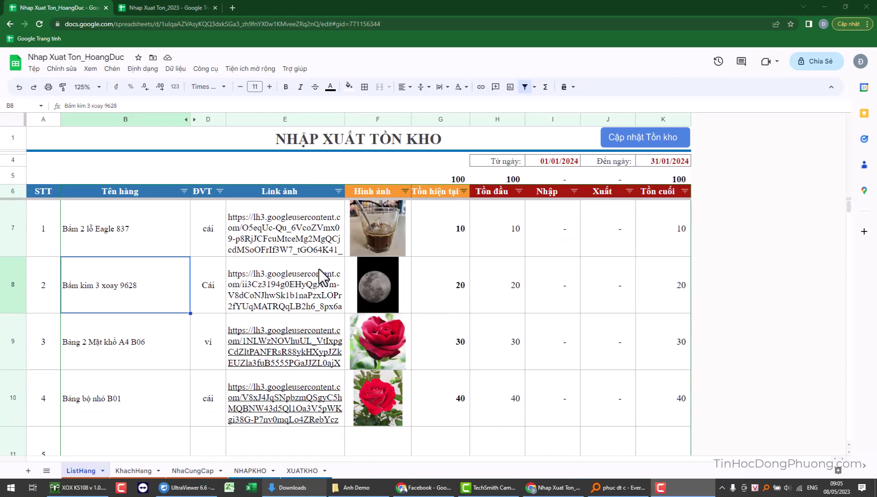
left_click(289, 274)
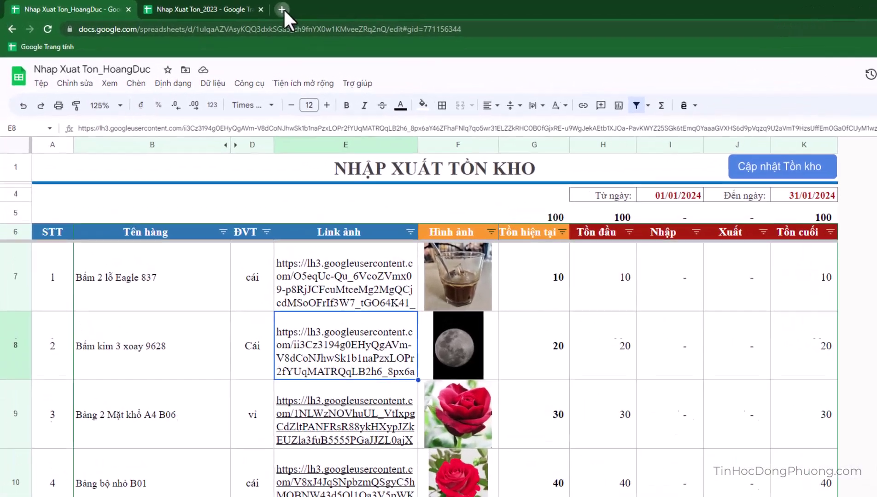
left_click(232, 8)
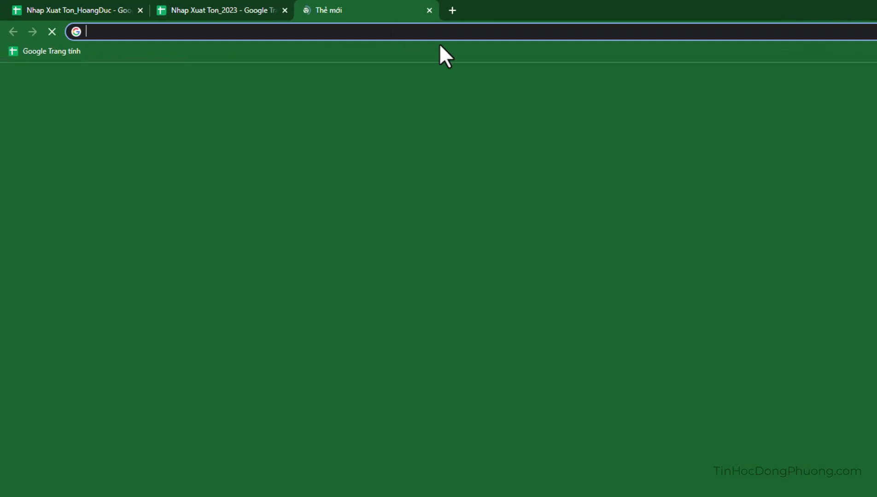
type("go")
key("Return")
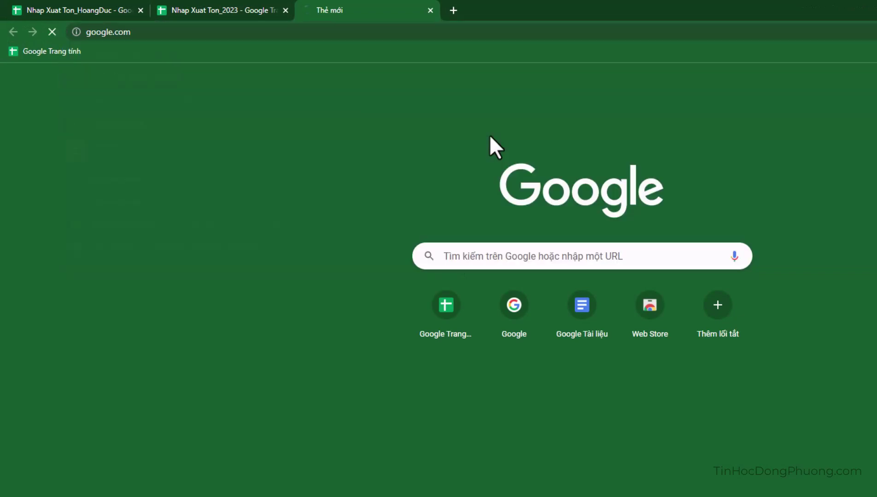
Close the Nhap Xuat Ton_HoangDuc and Nhap Xuat Ton_2023 spreadsheet tabs
left_click(61, 3)
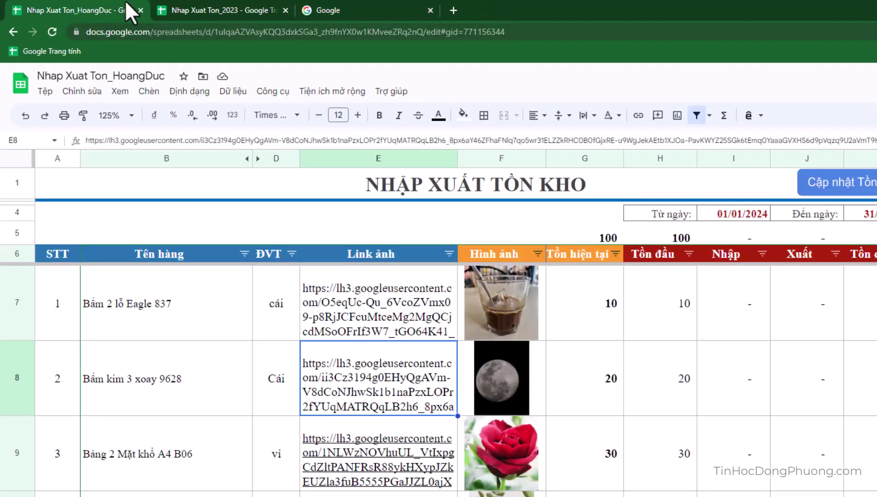
left_click(141, 10)
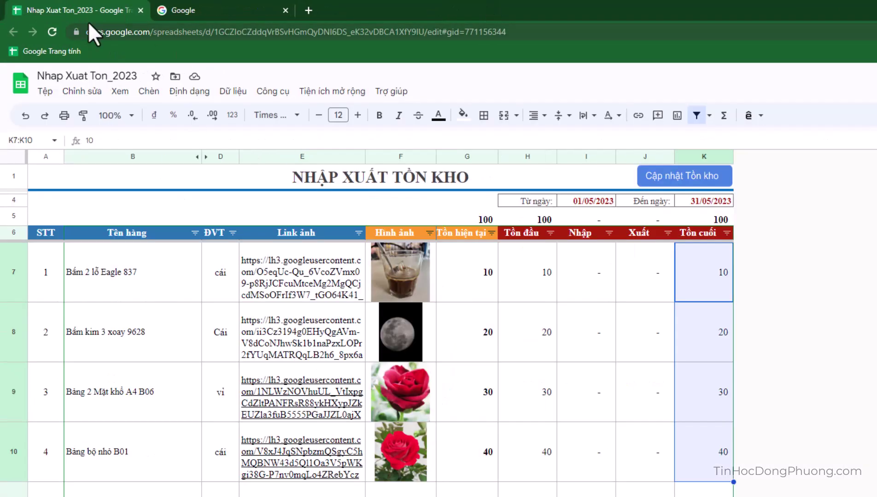
left_click(140, 8)
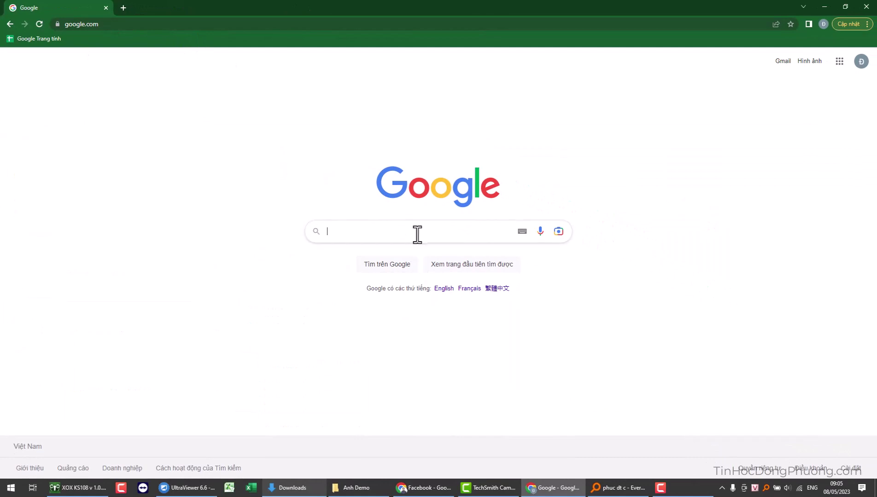
Search Google for 'google trang tính' and open the Google Trang tính sign-in result
type("google ")
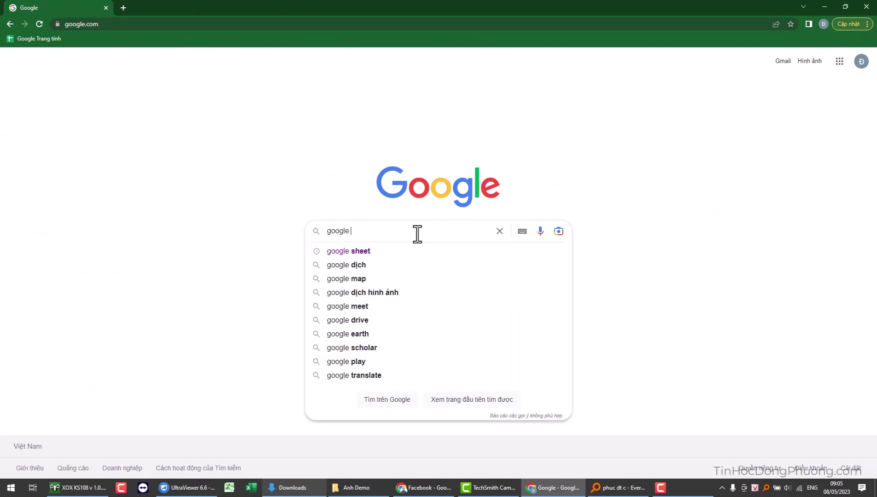
type("trang tính")
key("Return")
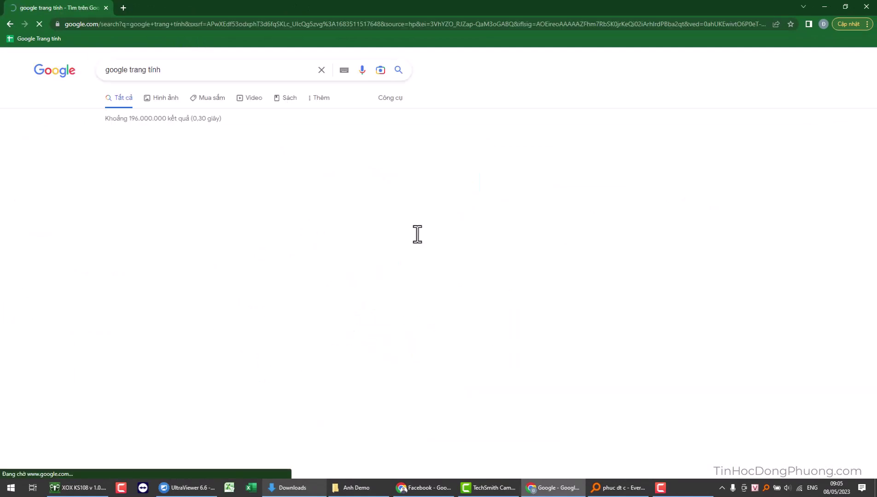
left_click(835, 67)
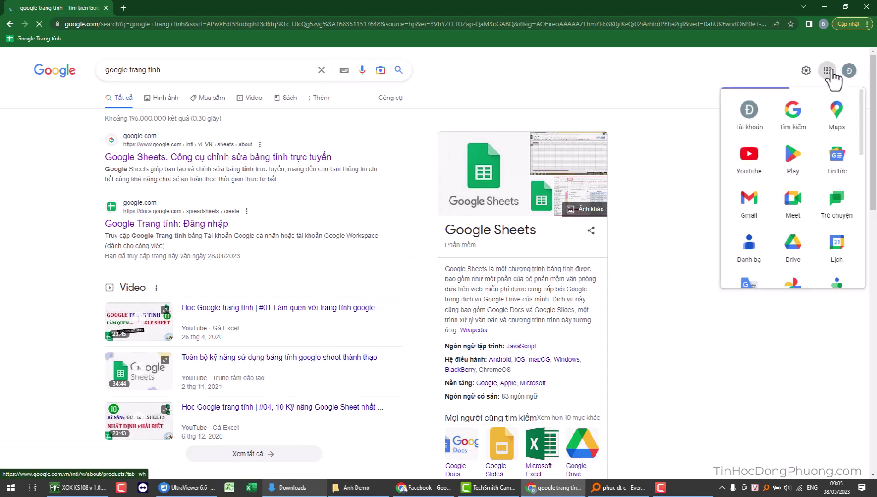
left_click(848, 70)
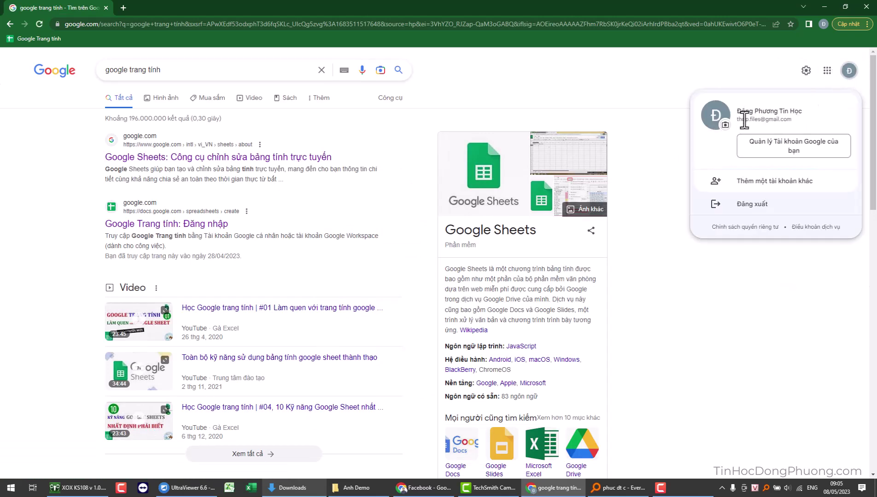
left_click_drag(741, 119, 795, 126)
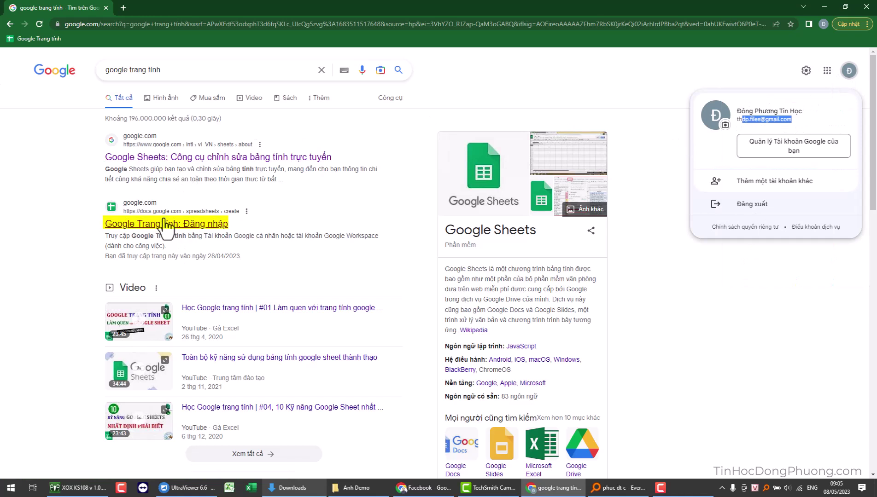
left_click(152, 226)
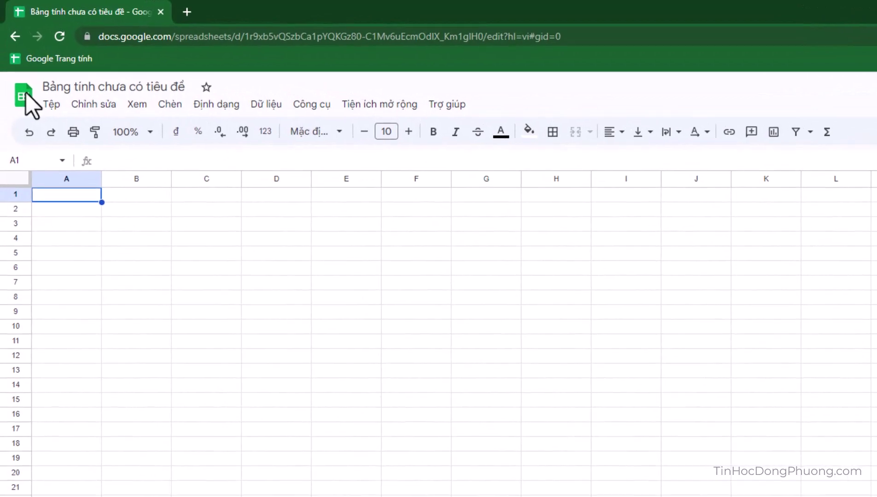
Return to the Google Sheets home page via the top-left logo
left_click(26, 104)
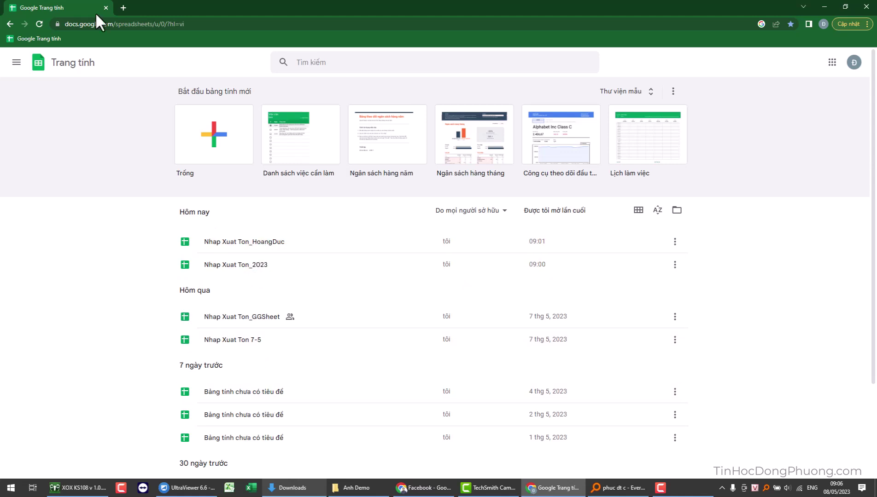
Load the Google homepage in a new browser tab
left_click(122, 8)
left_click(158, 24)
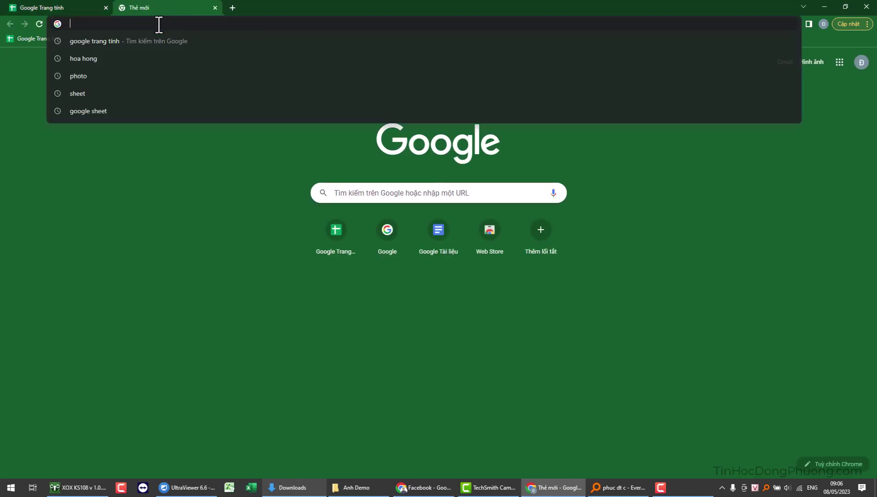
type("go")
key("Return")
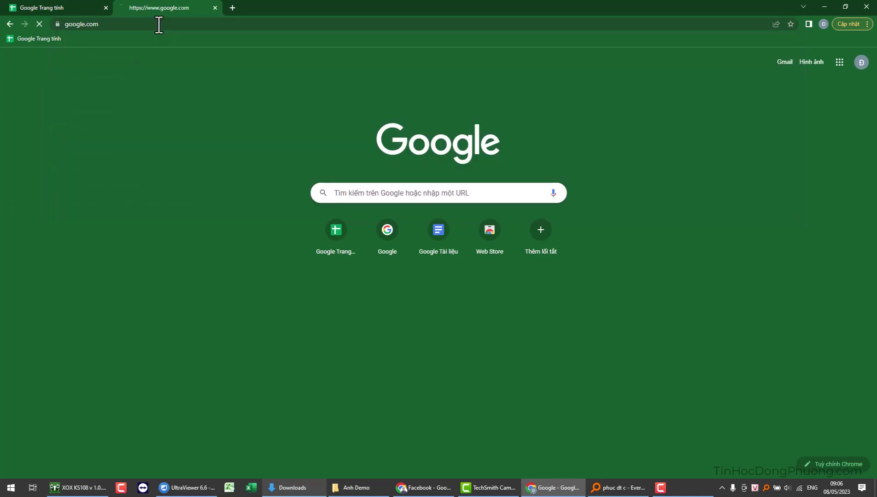
Open Google Drive from the apps grid, dismiss the tip, and open Nhap Xuat Ton_2023
left_click(839, 62)
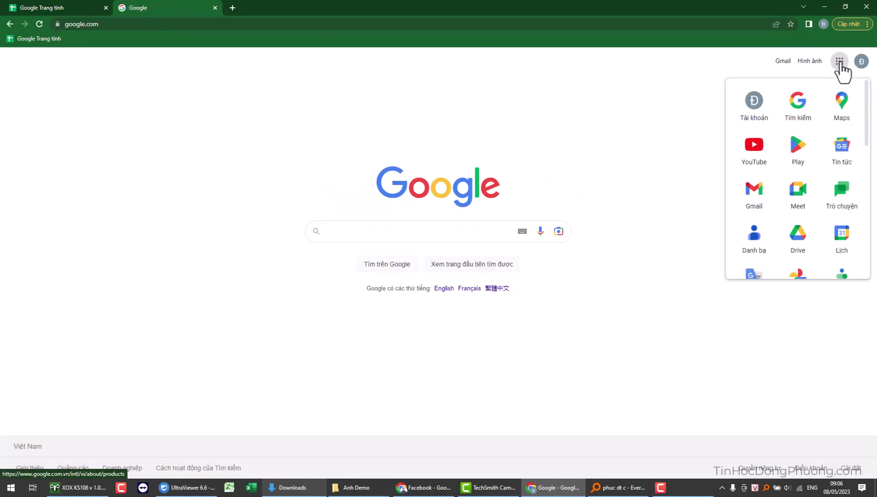
left_click(803, 245)
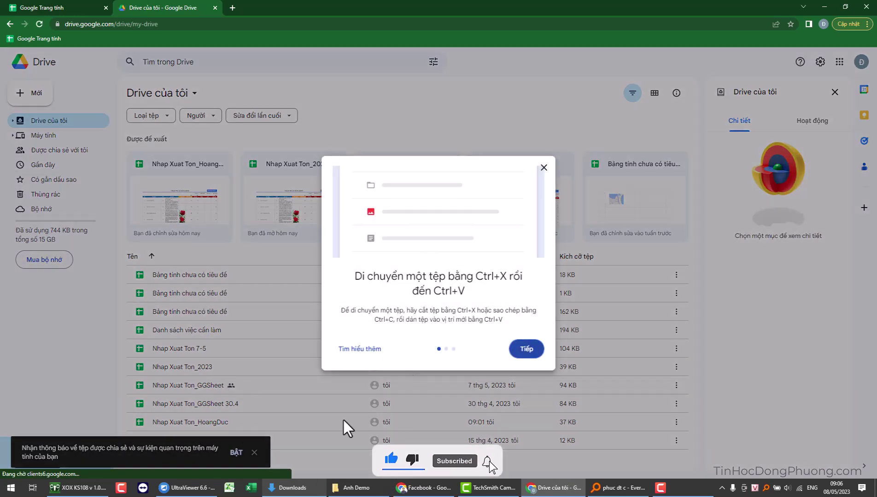
left_click(344, 421)
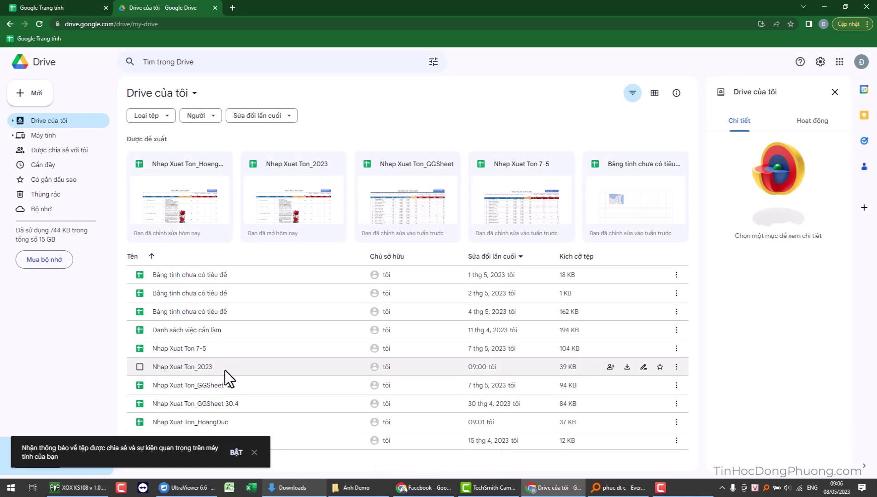
double_click(223, 368)
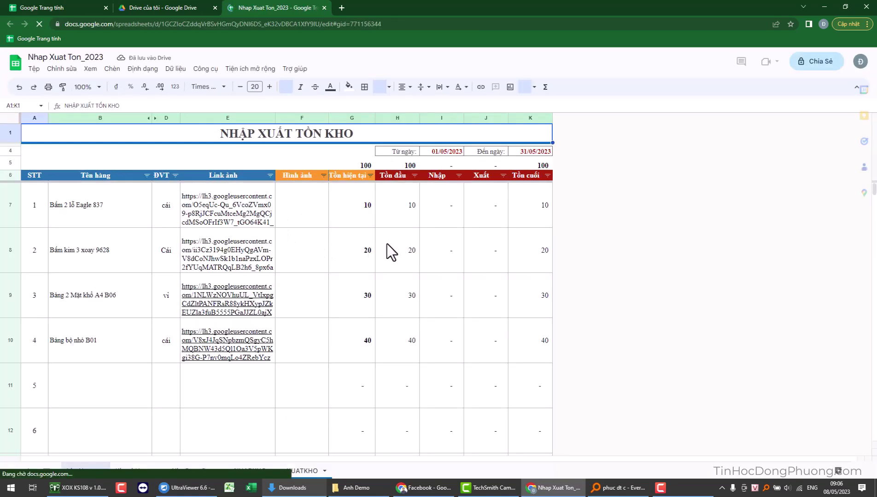
Switch back to the Drive của tôi tab showing the My Drive file list
left_click(138, 7)
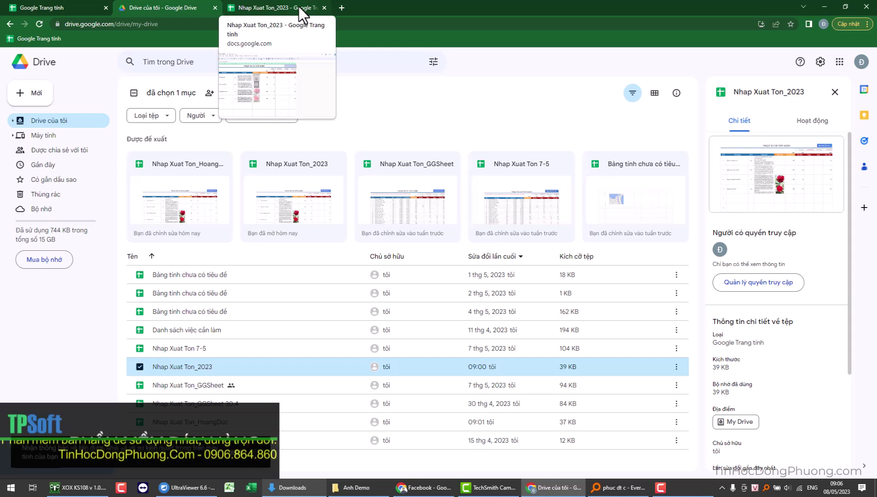
mouse_move(305, 367)
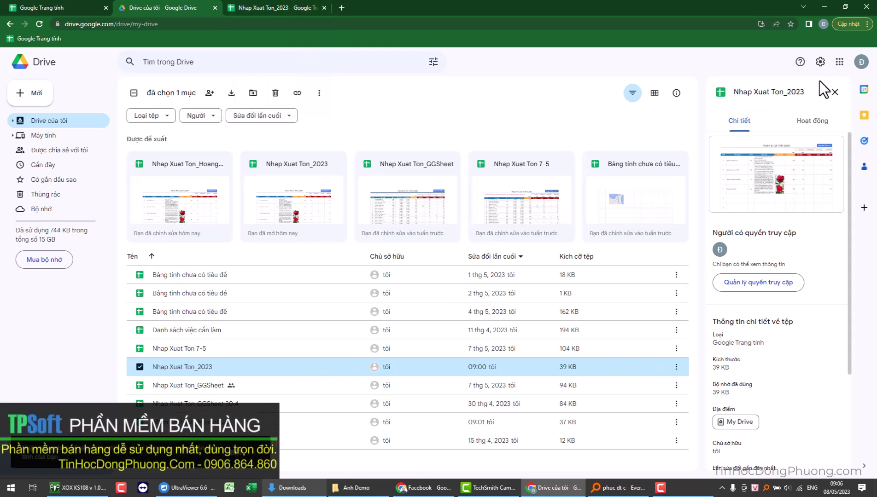
Peek at the account menu, then bring the Nhap Xuat Ton spreadsheet tab to the front
left_click(859, 63)
left_click(593, 64)
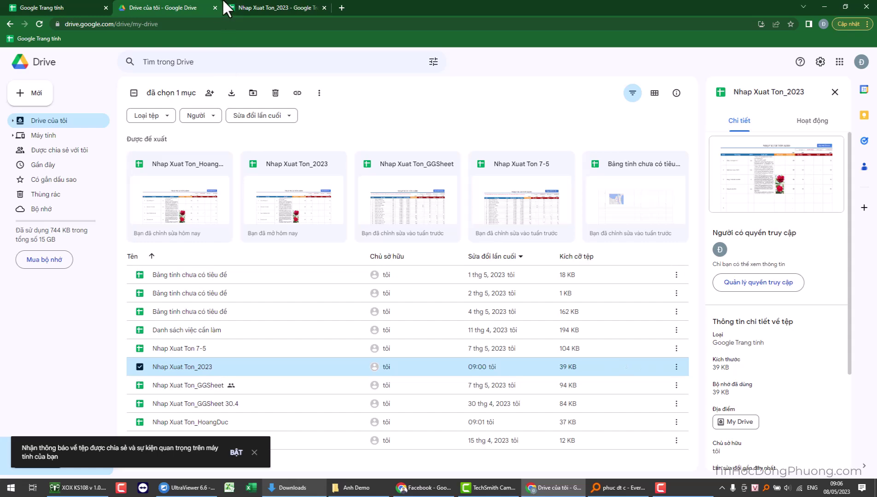
left_click(294, 7)
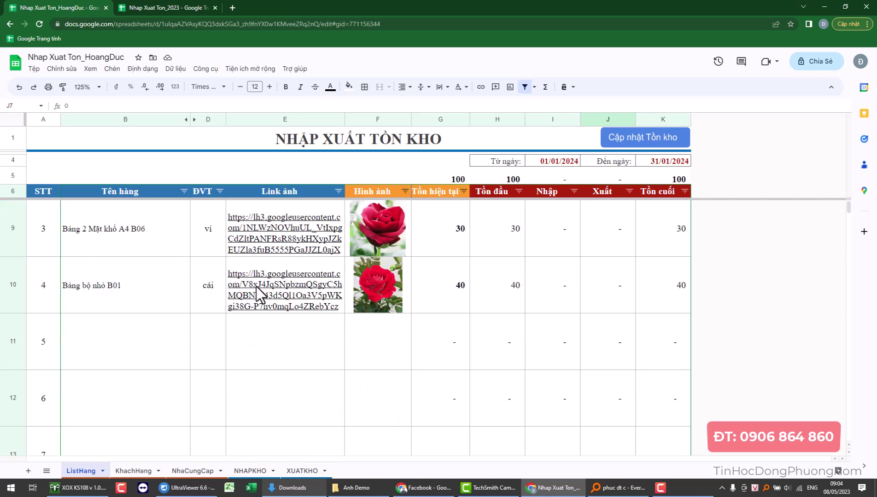
left_click(175, 277)
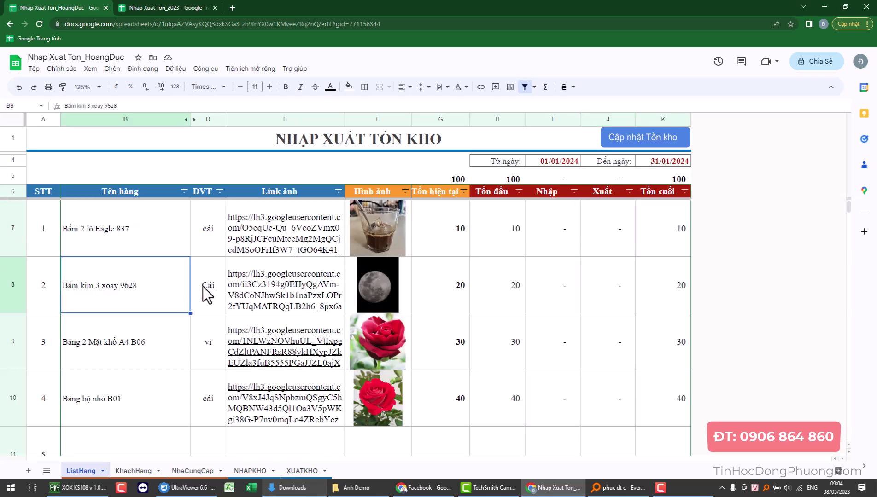